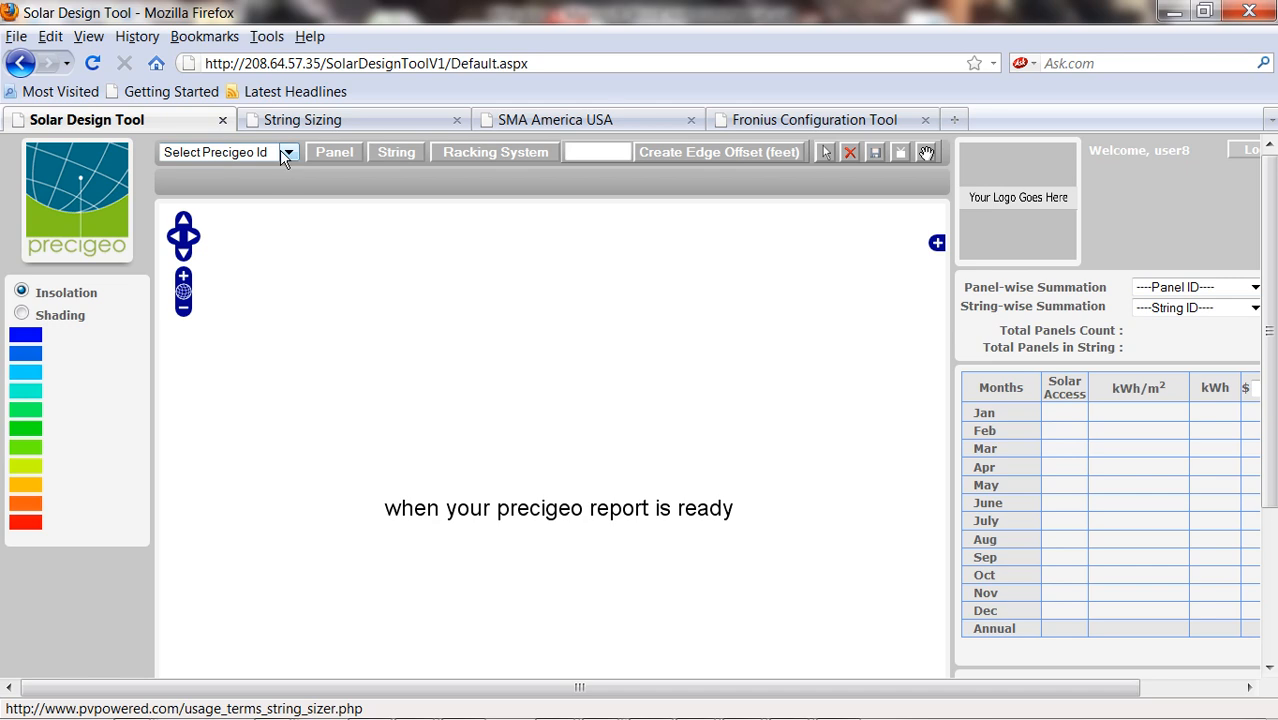
Load the roof report of the first Precigeo ID in the list.
{"action": "left_click", "coordinate": [287, 153]}
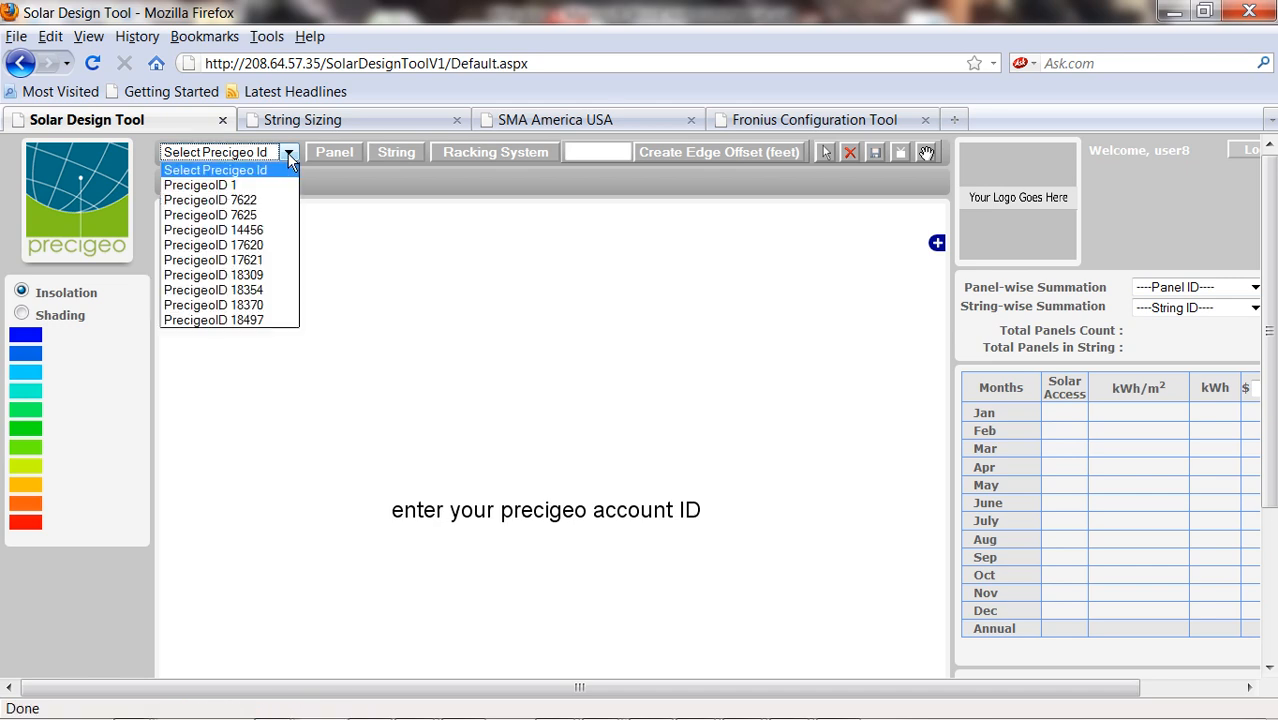
{"action": "left_click", "coordinate": [218, 186]}
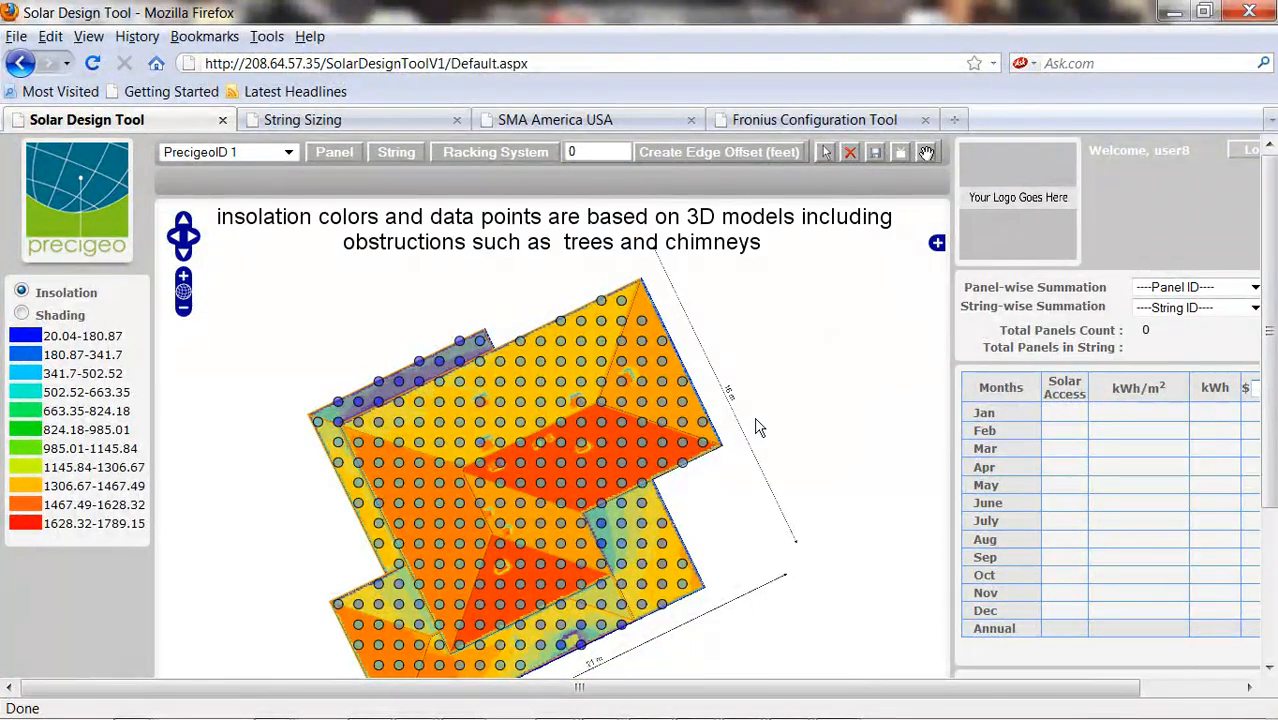
View the roof's monthly insolation layers from January to August, and show the overhead image without the data points.
{"action": "left_click", "coordinate": [937, 243]}
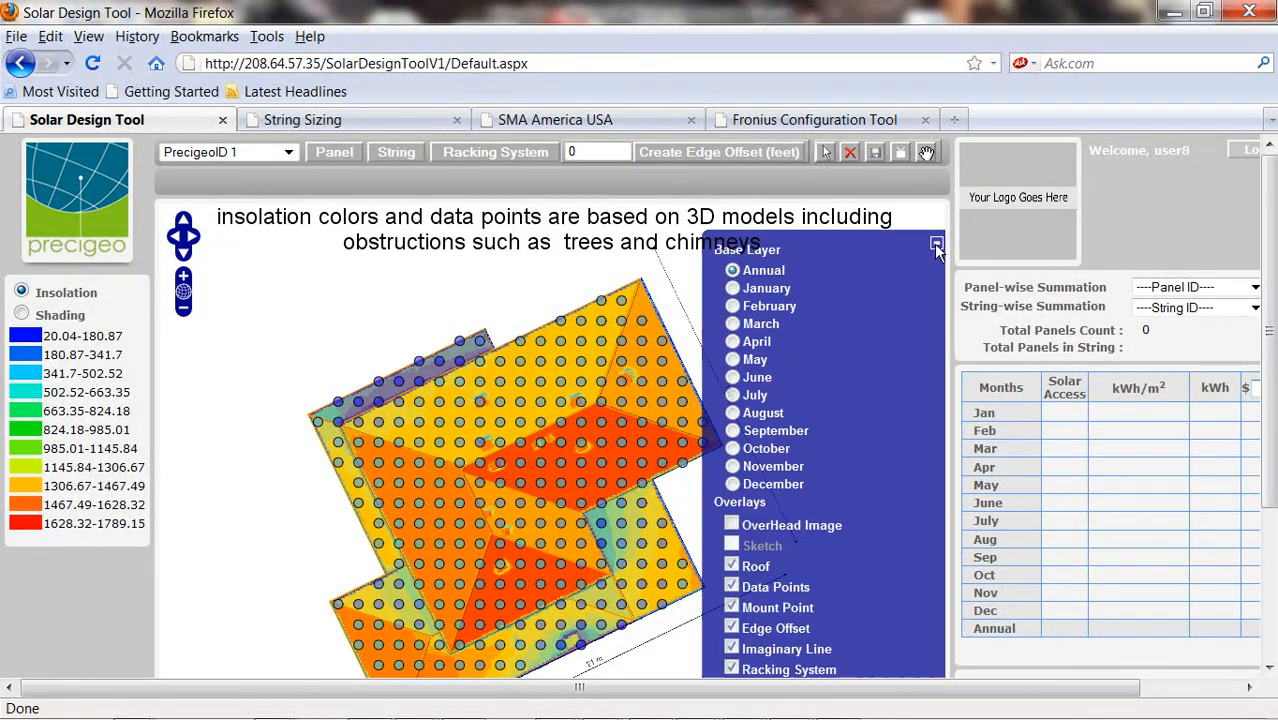
{"action": "left_click", "coordinate": [733, 288]}
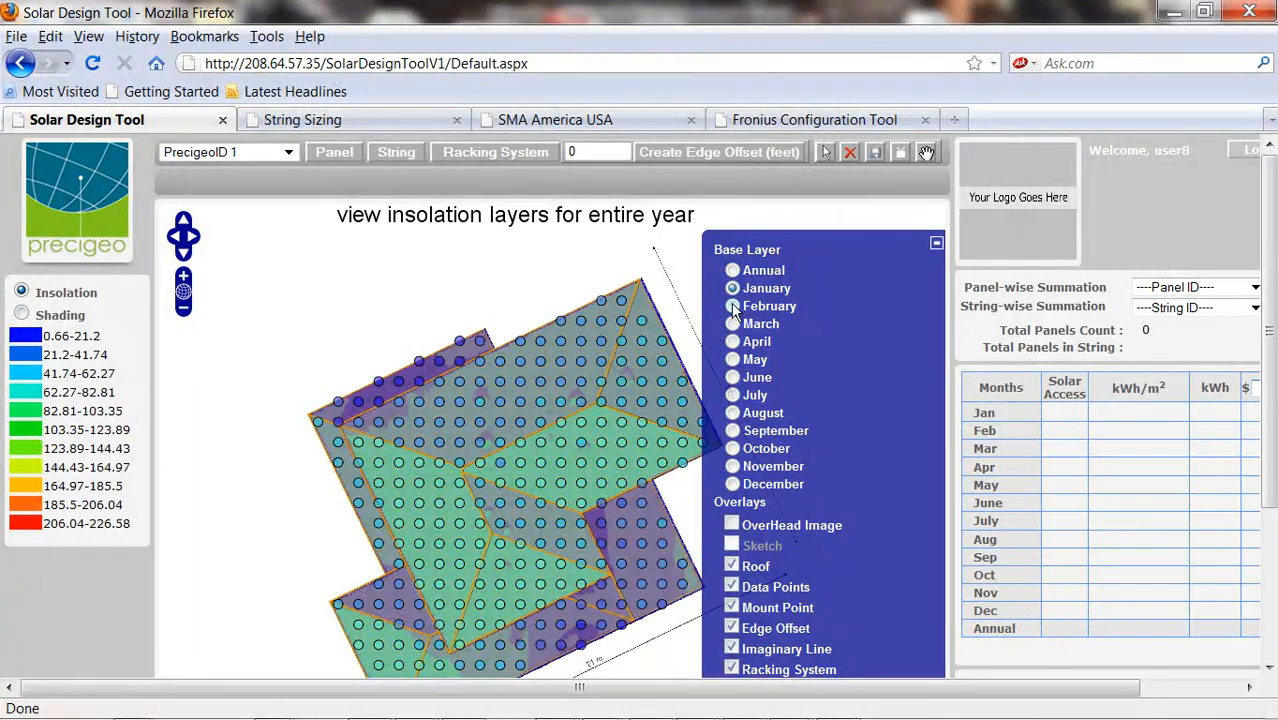
{"action": "left_click", "coordinate": [733, 306]}
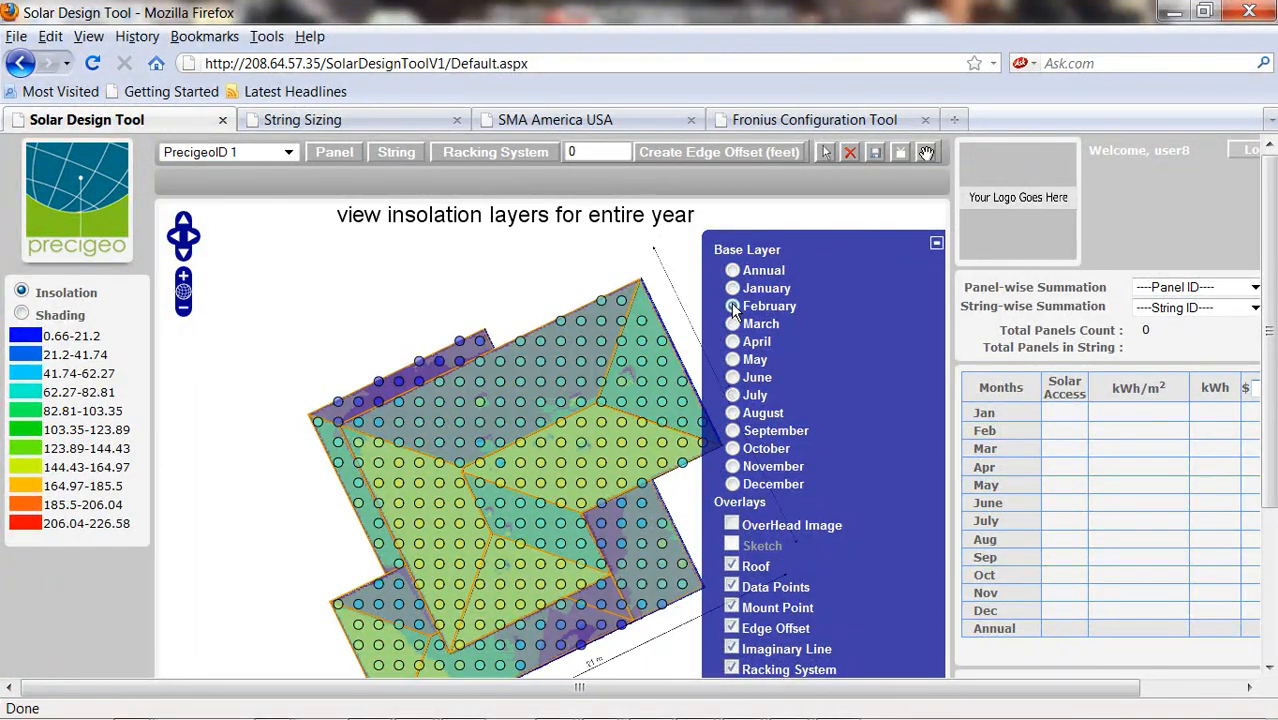
{"action": "left_click", "coordinate": [733, 324]}
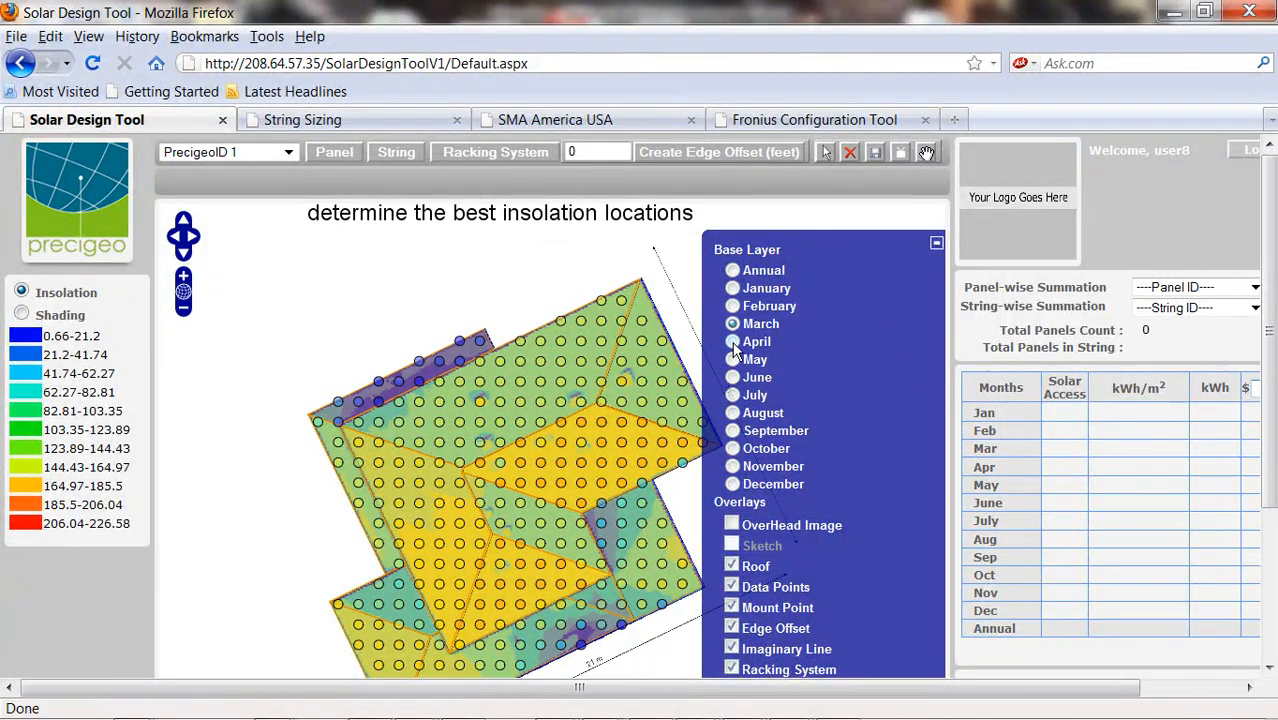
{"action": "left_click", "coordinate": [734, 342]}
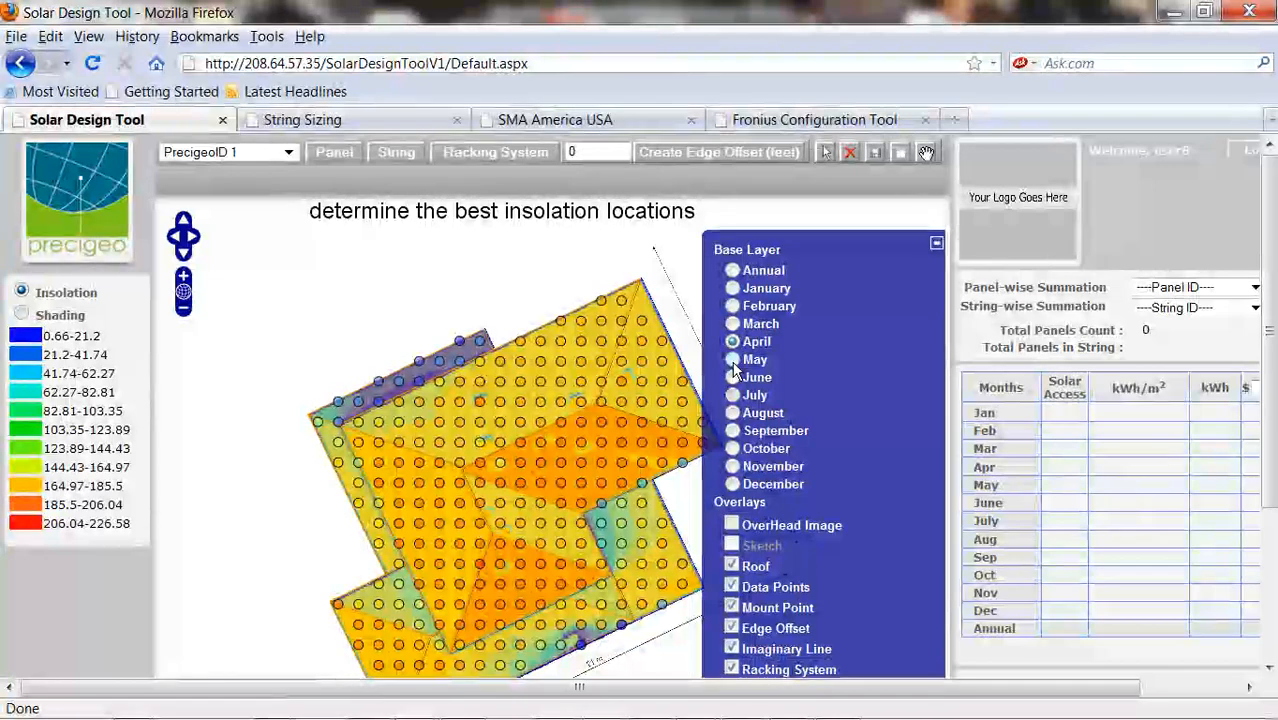
{"action": "left_click", "coordinate": [733, 360]}
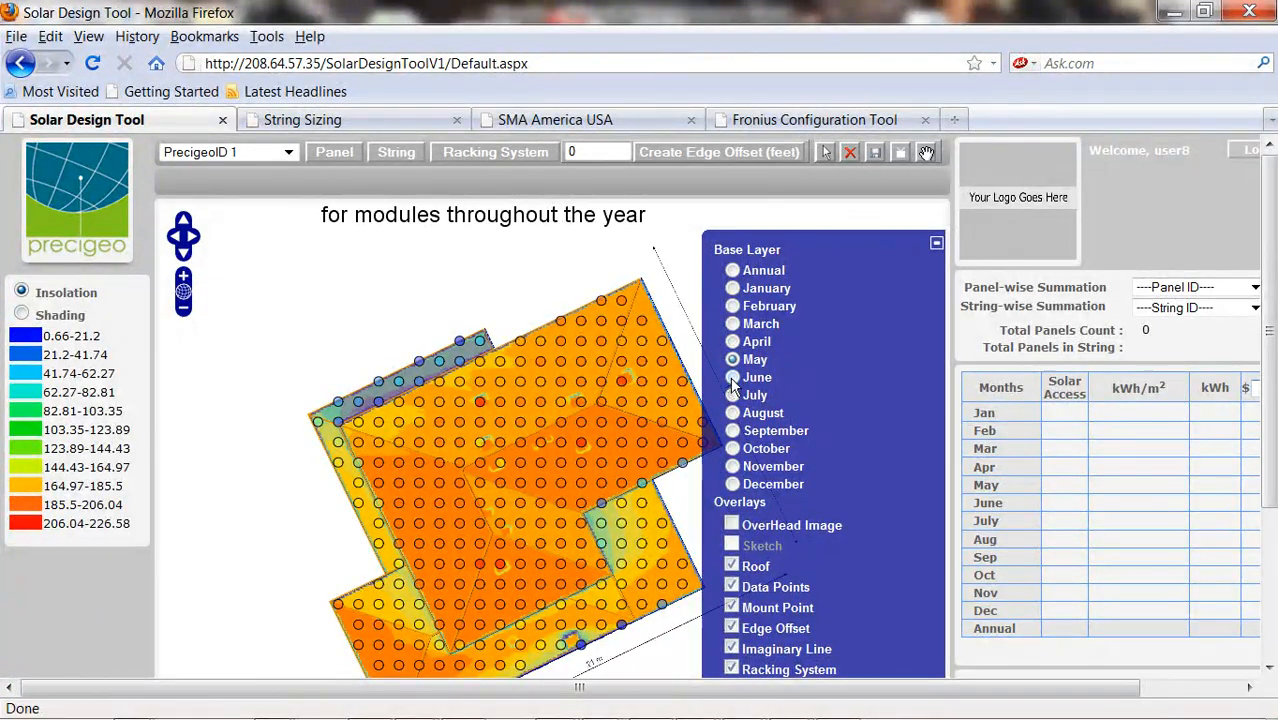
{"action": "left_click", "coordinate": [733, 378]}
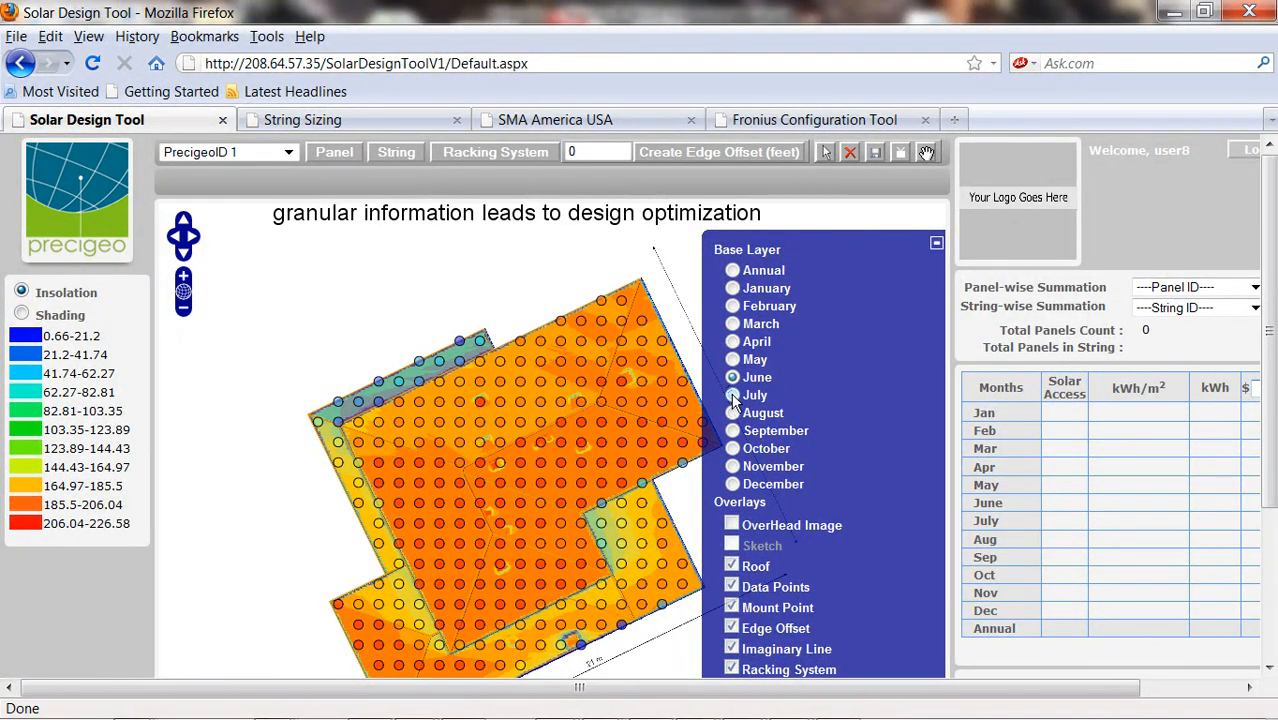
{"action": "left_click", "coordinate": [733, 413]}
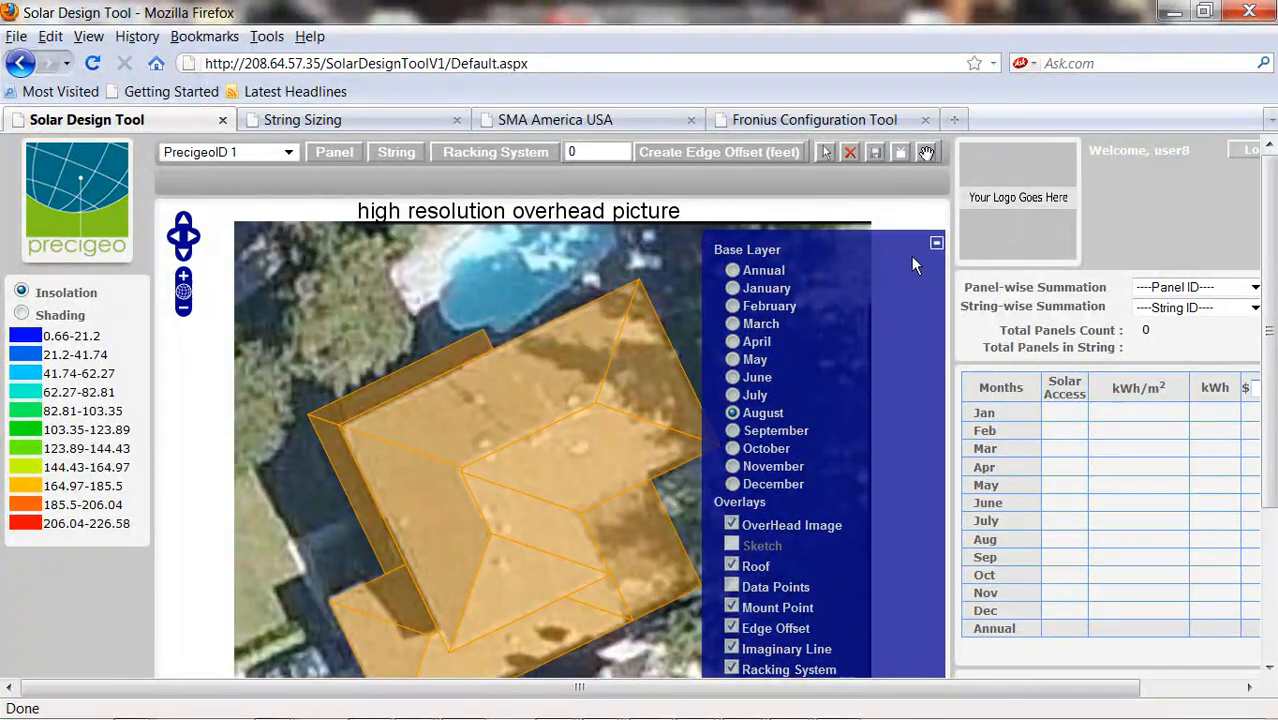
{"action": "left_click", "coordinate": [935, 245]}
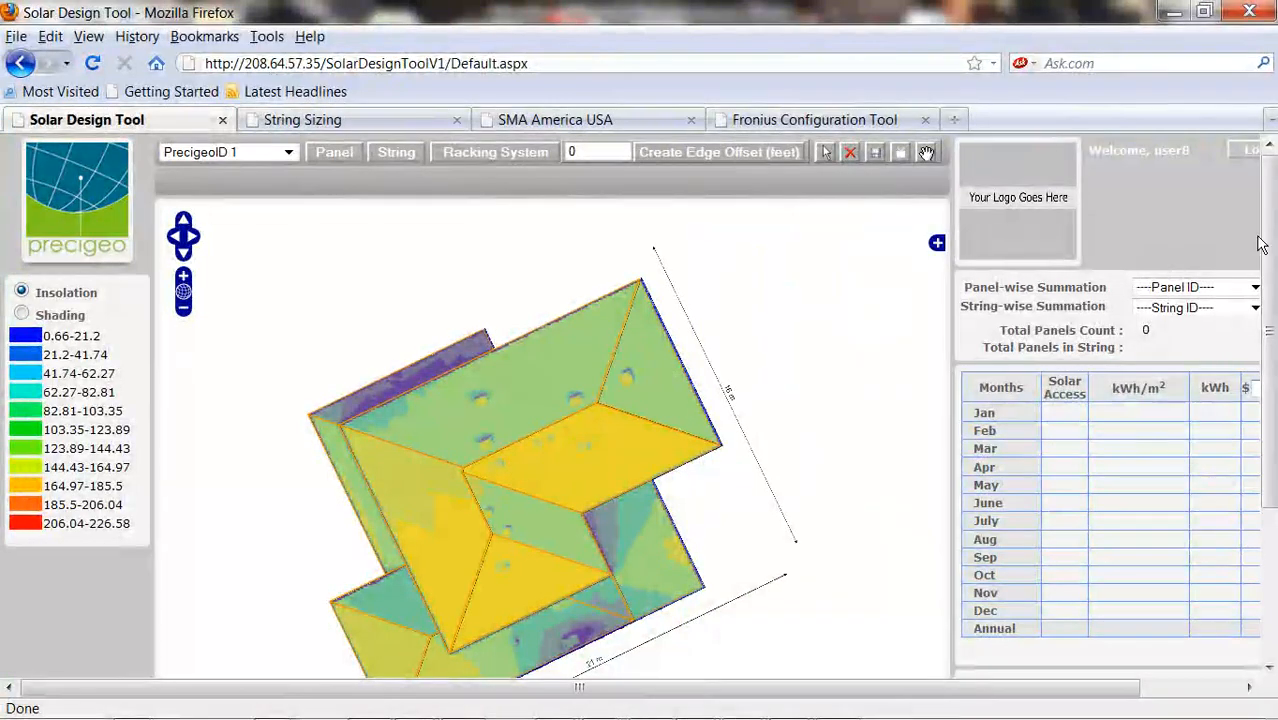
Bring up the panel tools and examine the specifications of each available solar module below the roof plan.
{"action": "left_click_drag", "start_coordinate": [1269, 247], "coordinate": [1256, 220]}
{"action": "left_click", "coordinate": [336, 153]}
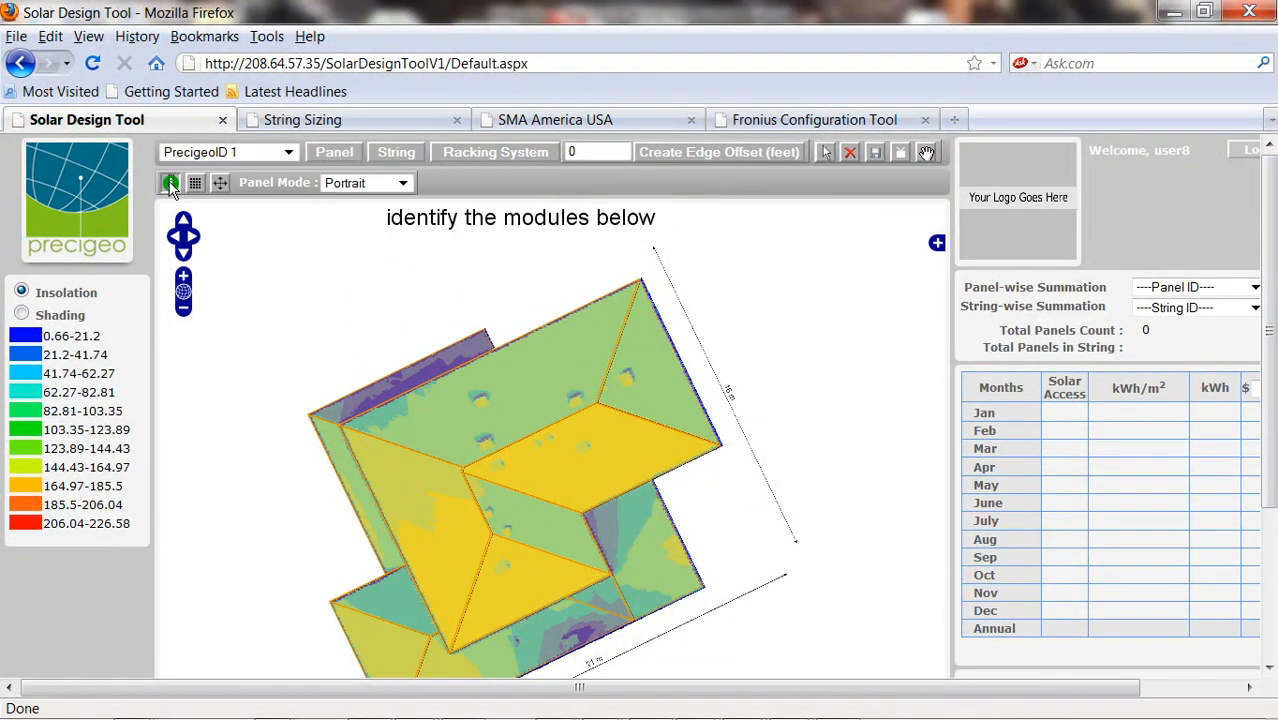
{"action": "left_click_drag", "start_coordinate": [1270, 286], "coordinate": [1272, 432]}
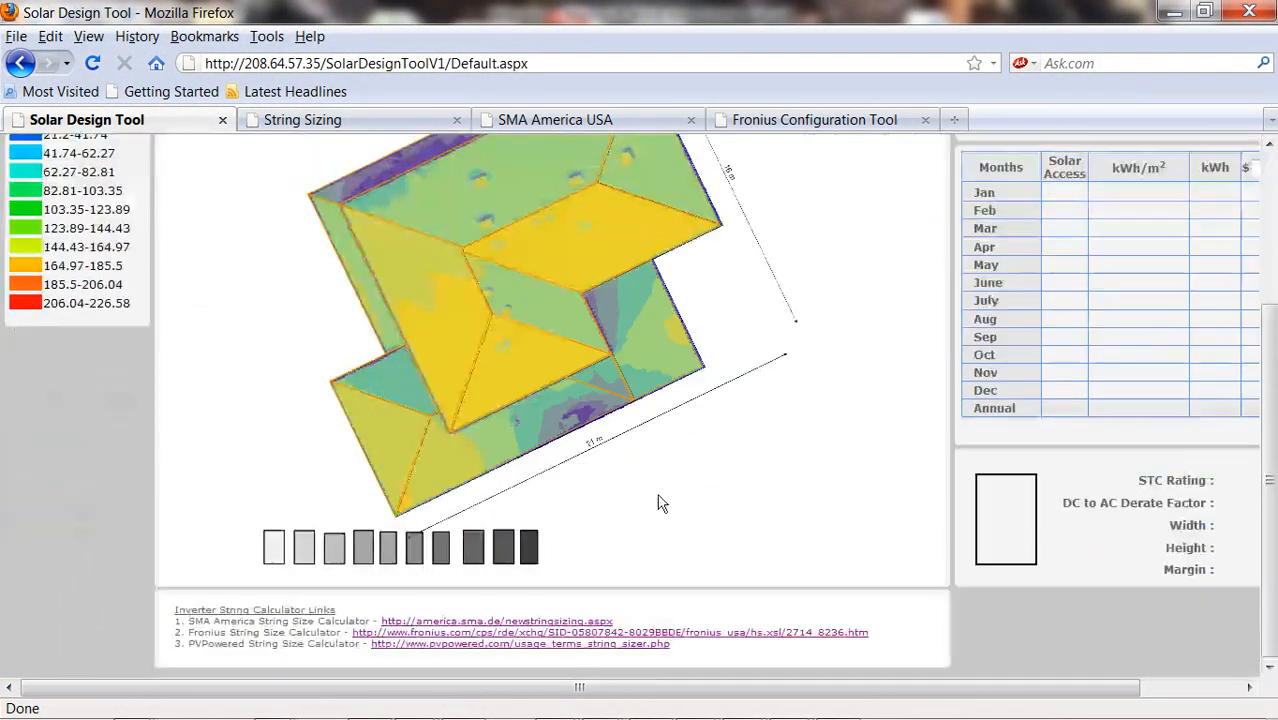
{"action": "left_click", "coordinate": [272, 550]}
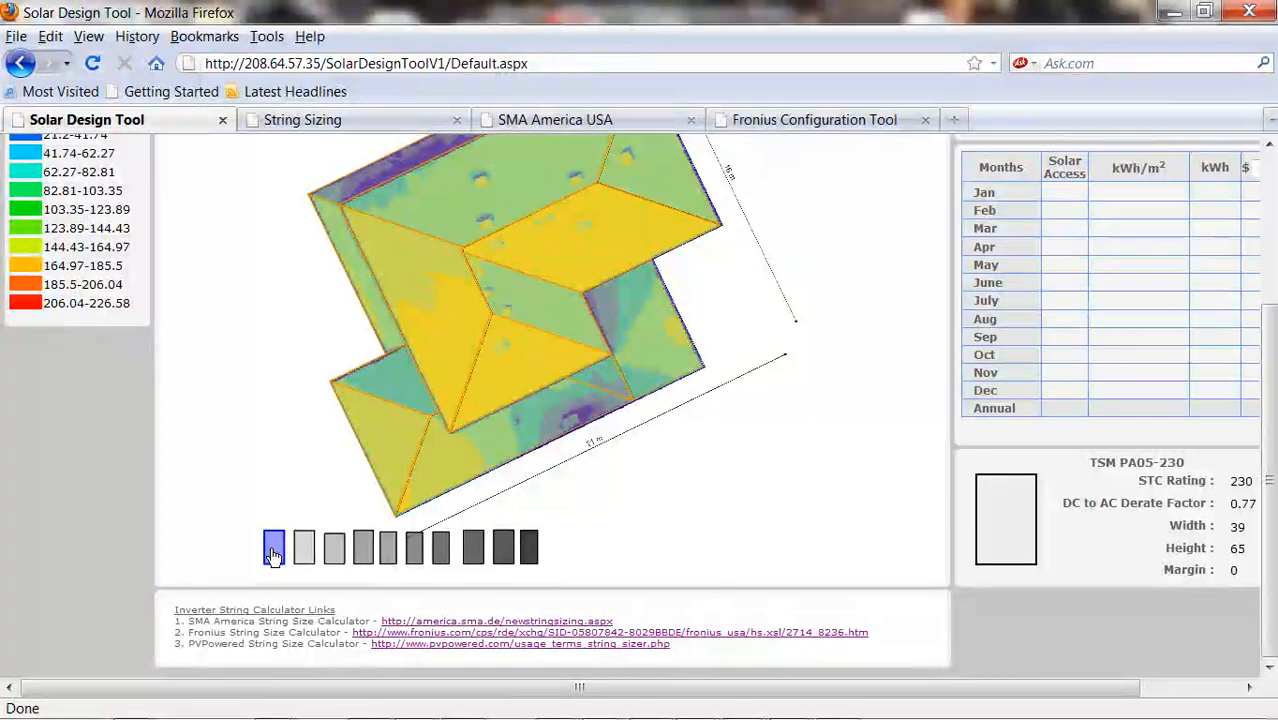
{"action": "left_click", "coordinate": [304, 550]}
{"action": "left_click", "coordinate": [332, 550]}
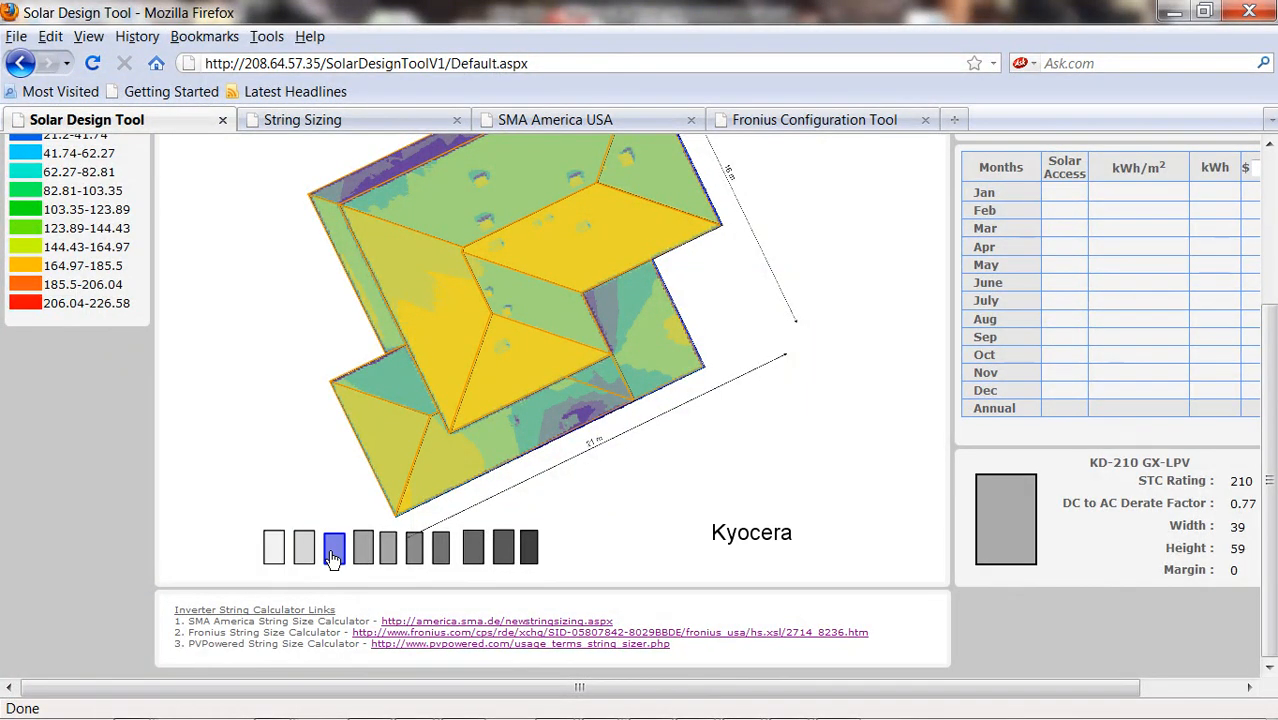
{"action": "left_click", "coordinate": [362, 552]}
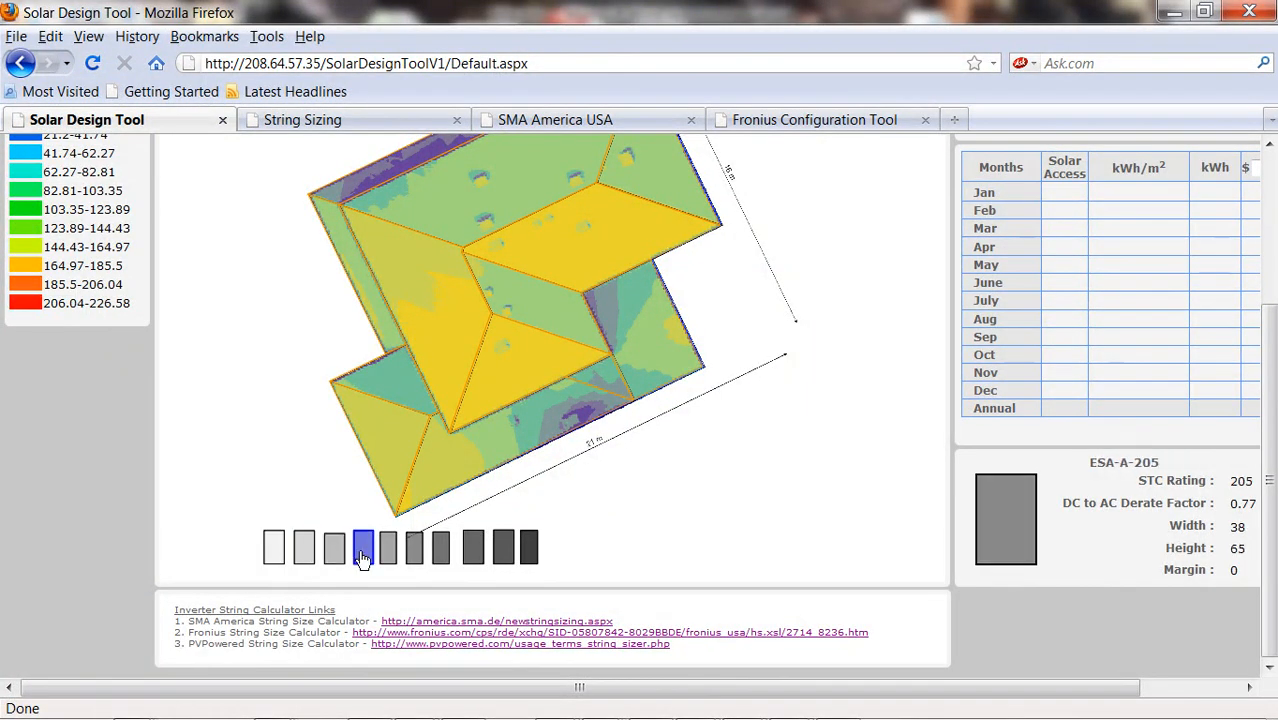
{"action": "left_click", "coordinate": [388, 556]}
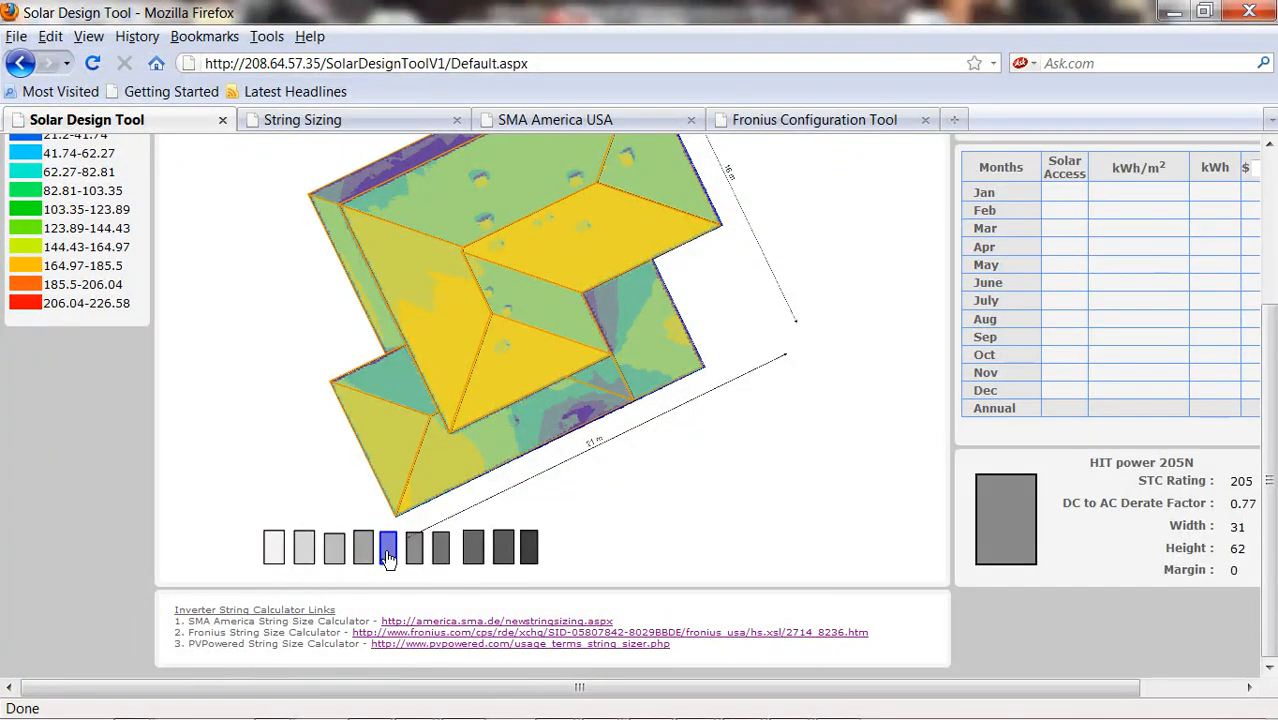
{"action": "left_click", "coordinate": [414, 552]}
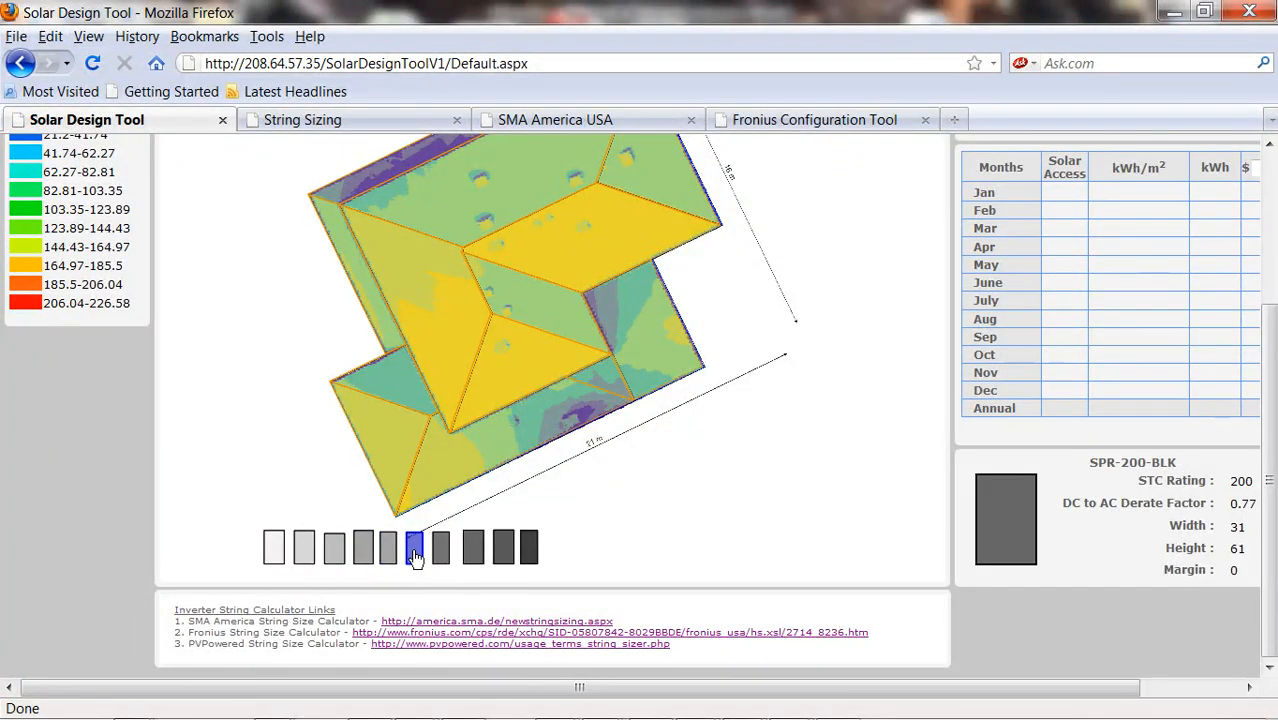
{"action": "left_click", "coordinate": [440, 552]}
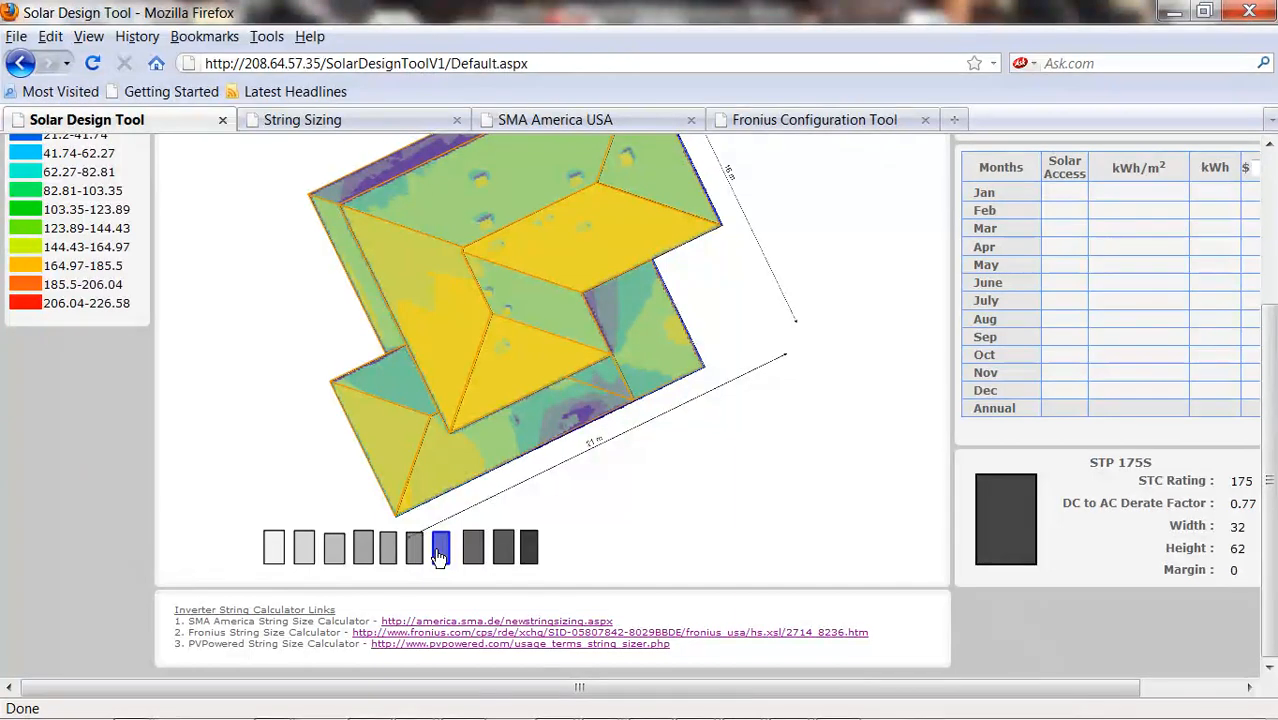
{"action": "left_click", "coordinate": [472, 550]}
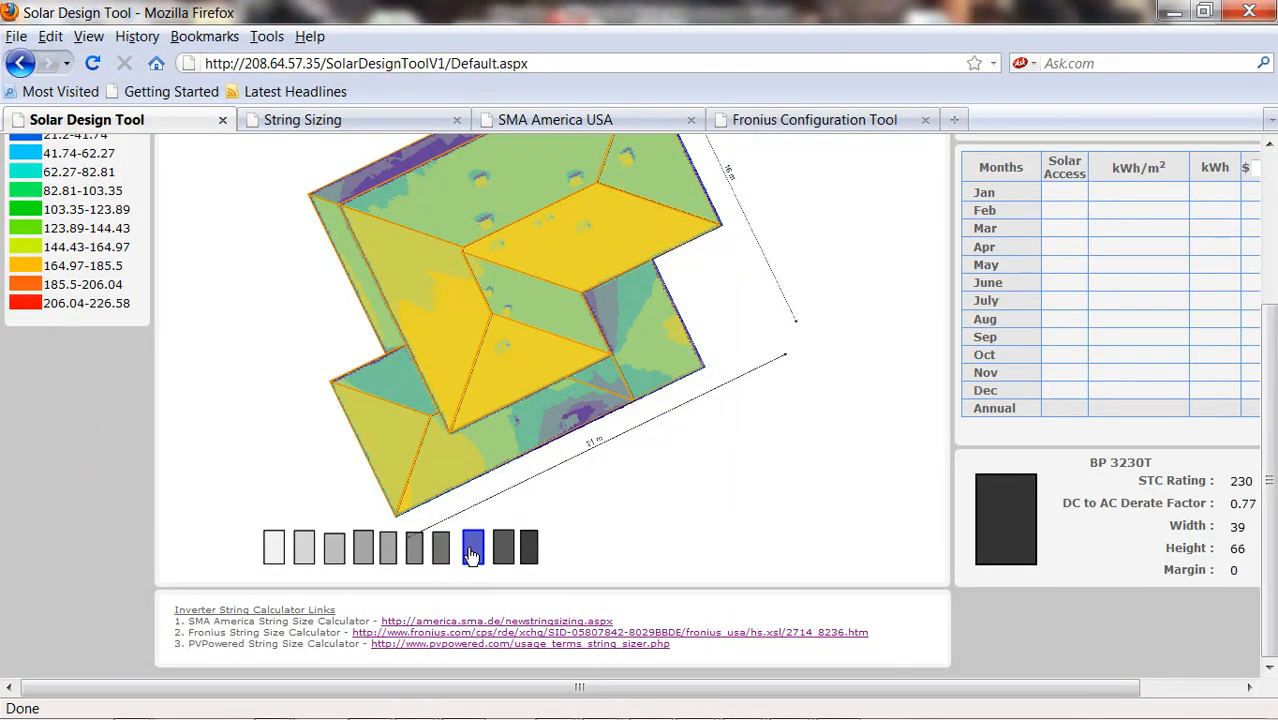
{"action": "left_click", "coordinate": [502, 550]}
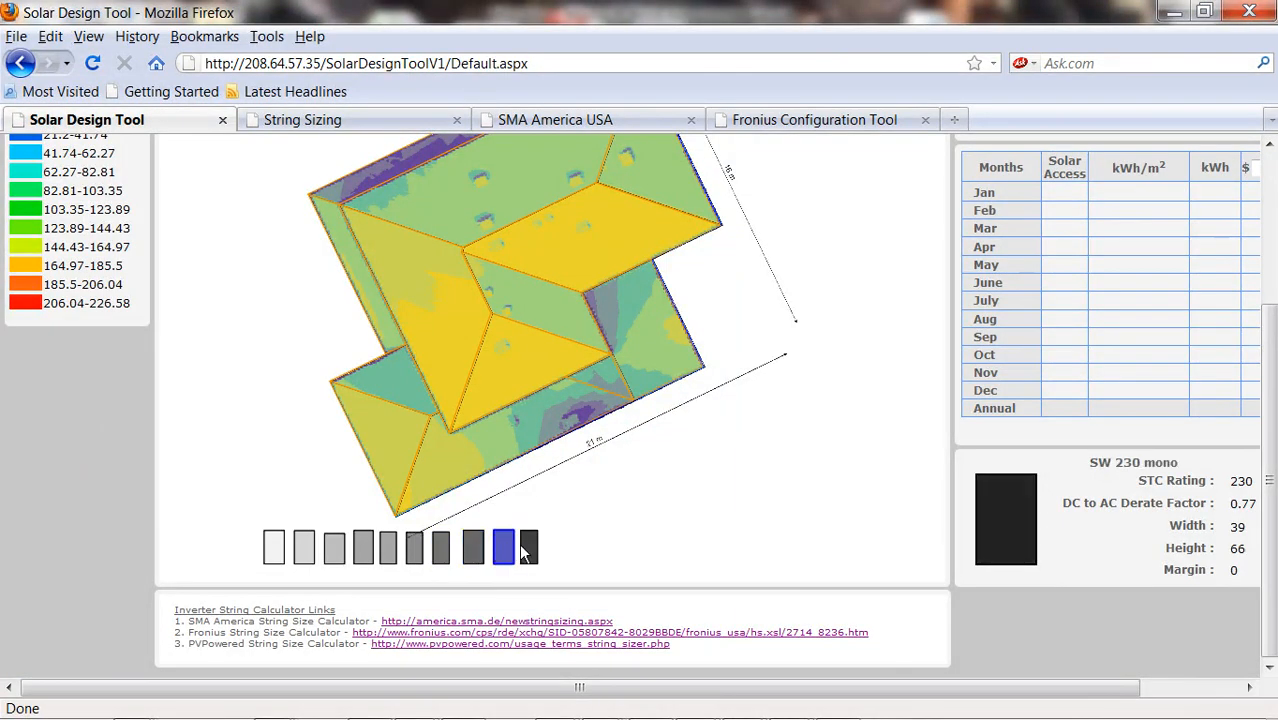
{"action": "left_click", "coordinate": [527, 550]}
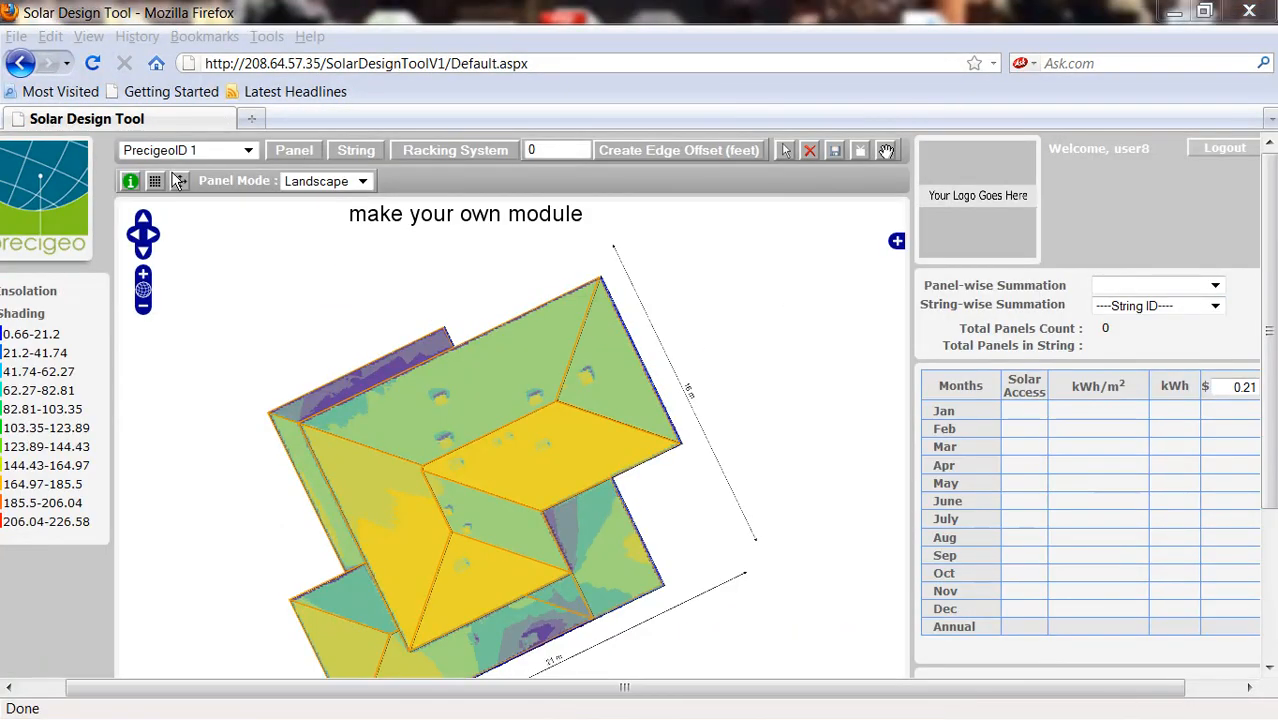
Start a custom panel with model name "schuco 210 SPV smau-1", width 39 inches and height 57 inches.
{"action": "left_click", "coordinate": [154, 181]}
{"action": "left_click", "coordinate": [521, 440]}
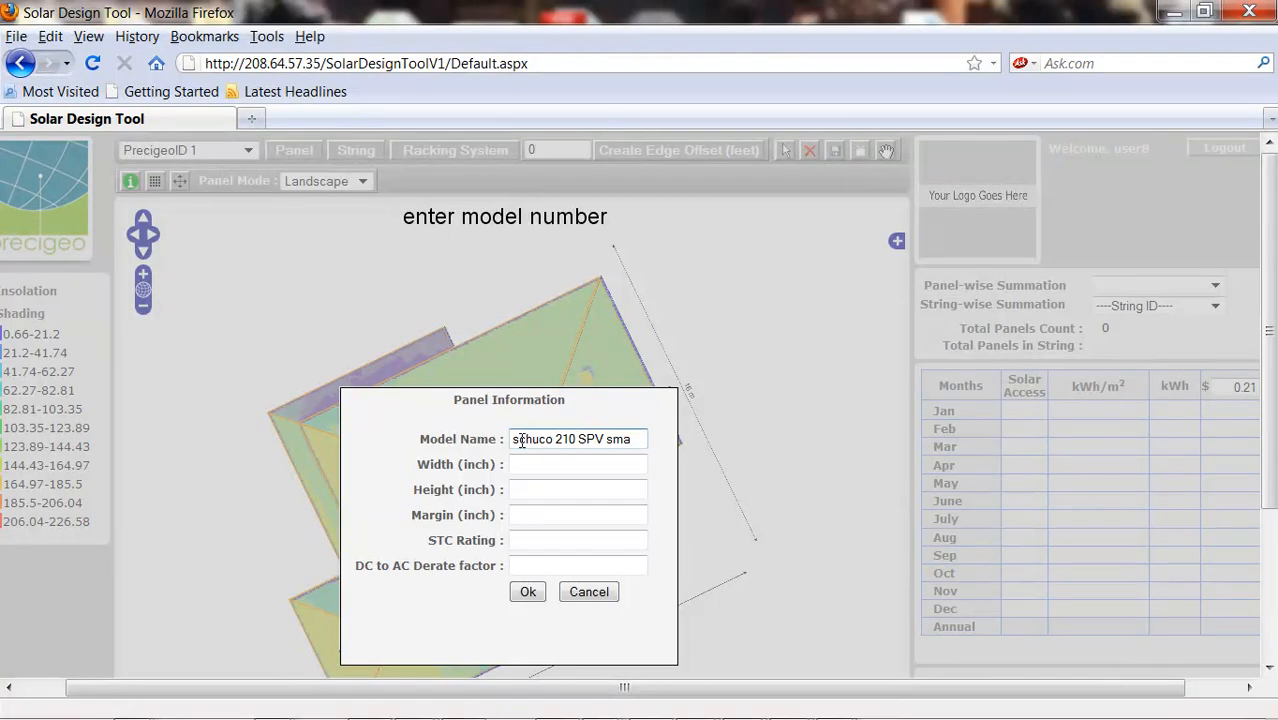
{"action": "type", "text": "u-1"}
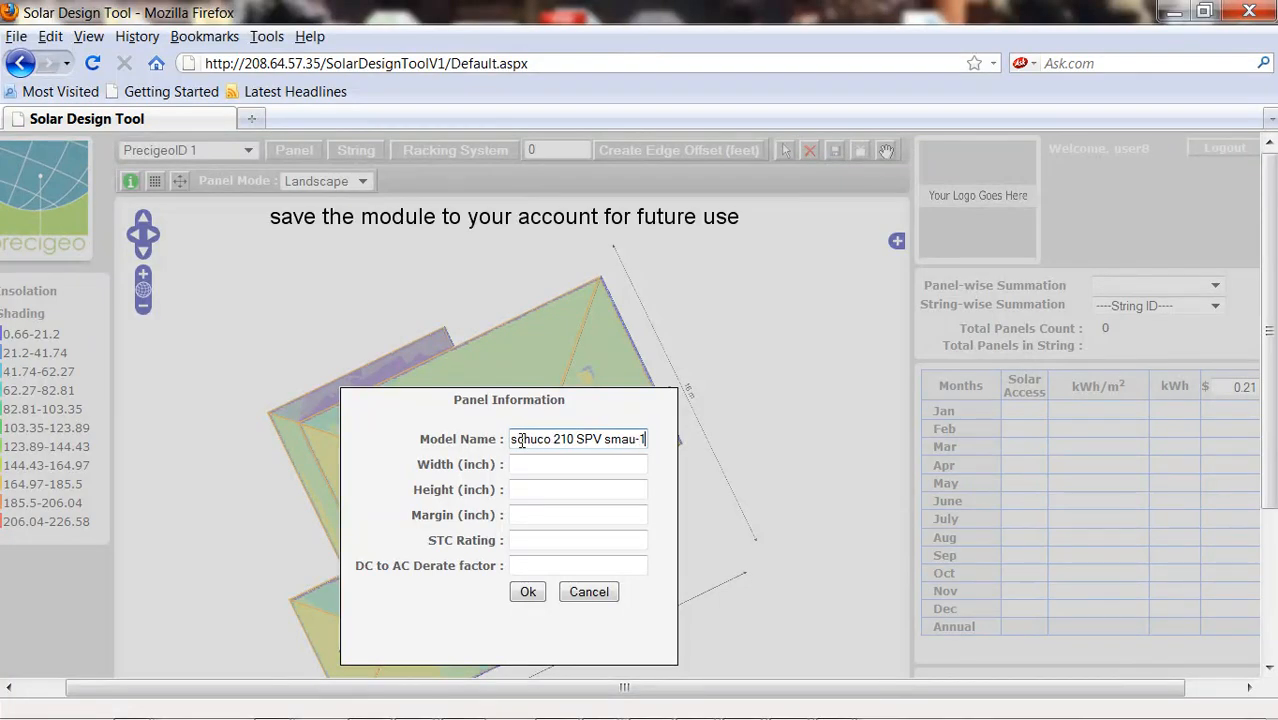
{"action": "left_click", "coordinate": [516, 464]}
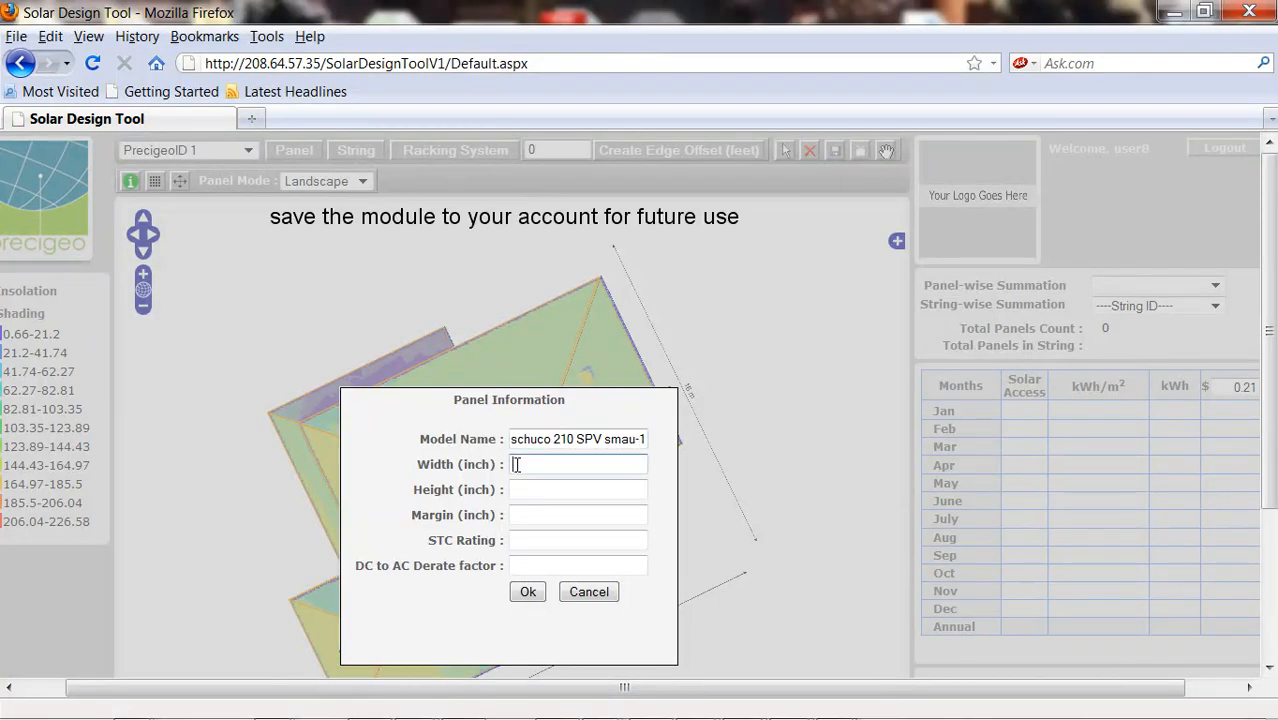
{"action": "type", "text": "39"}
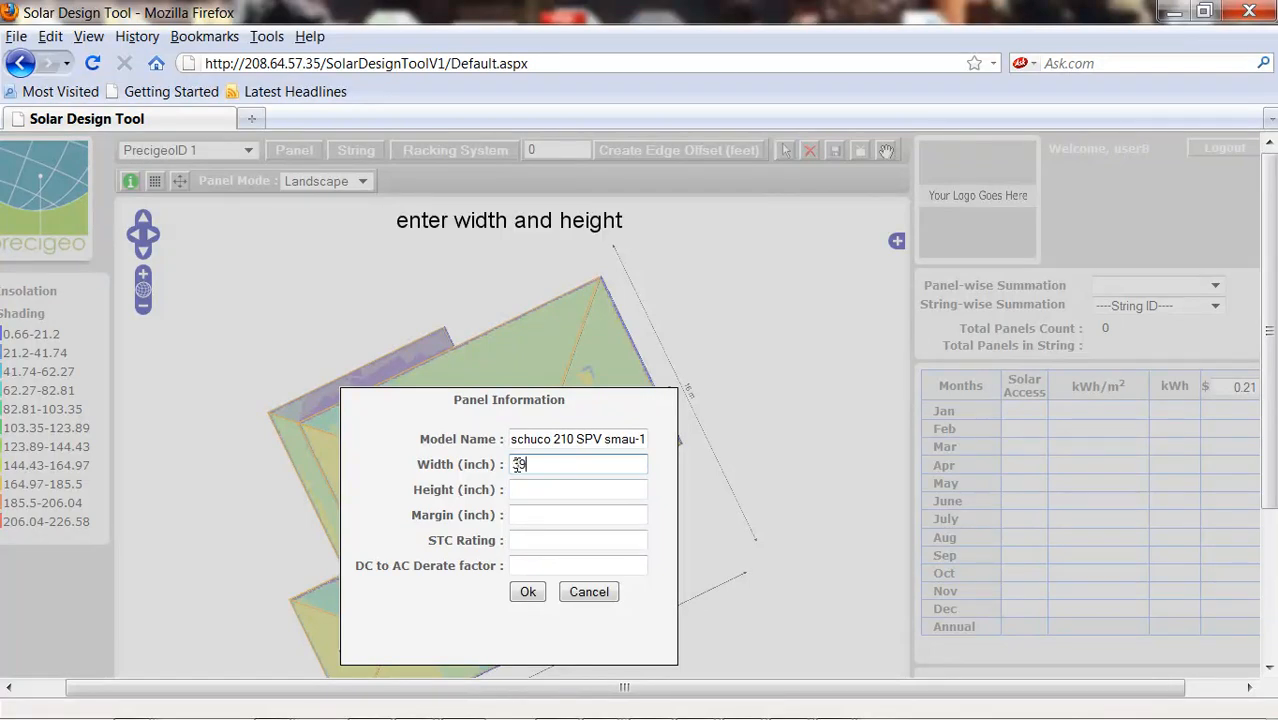
{"action": "left_click", "coordinate": [517, 488]}
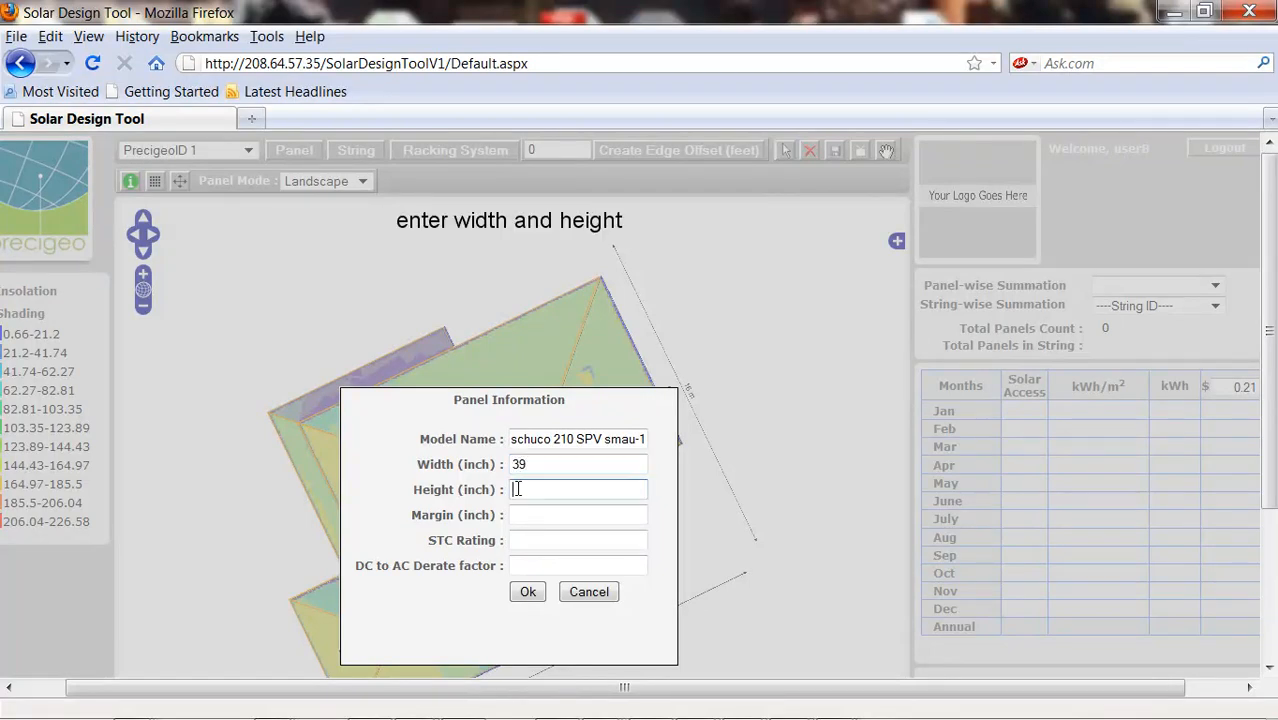
{"action": "type", "text": "57"}
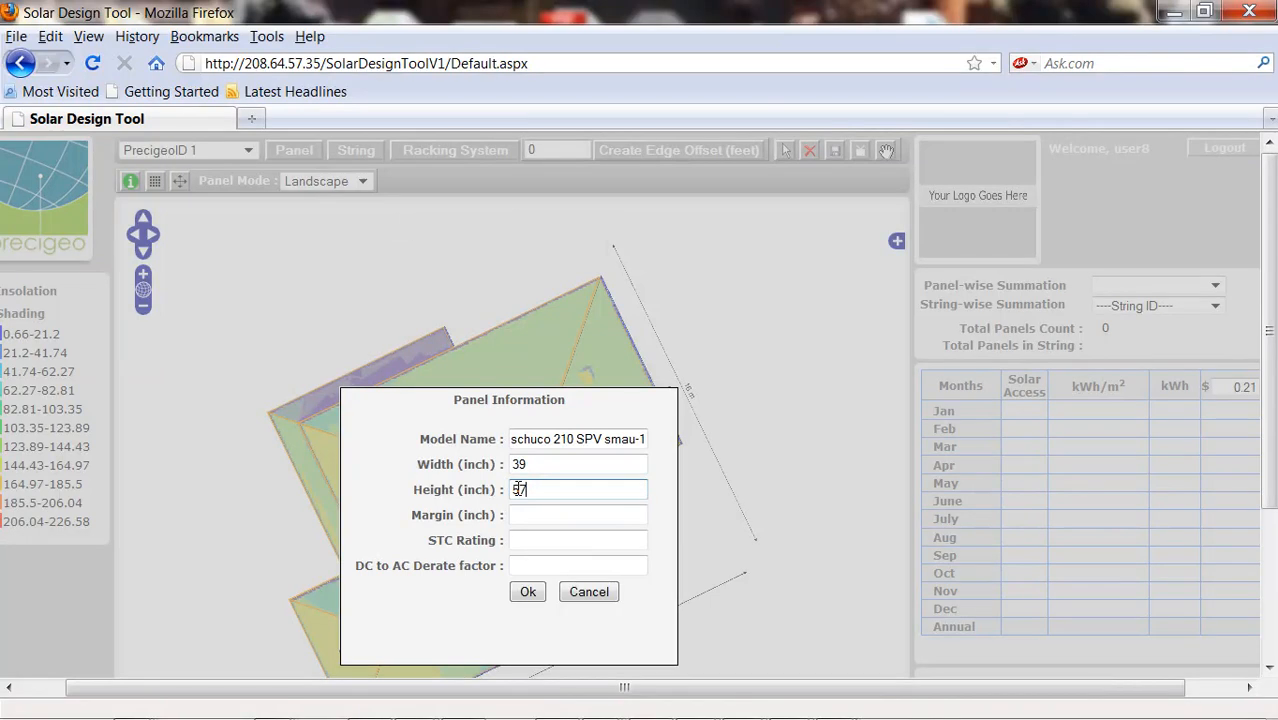
Give the custom panel a 1 inch margin, STC rating 210 and DC to AC derate factor .77, and save it.
{"action": "left_click", "coordinate": [515, 515]}
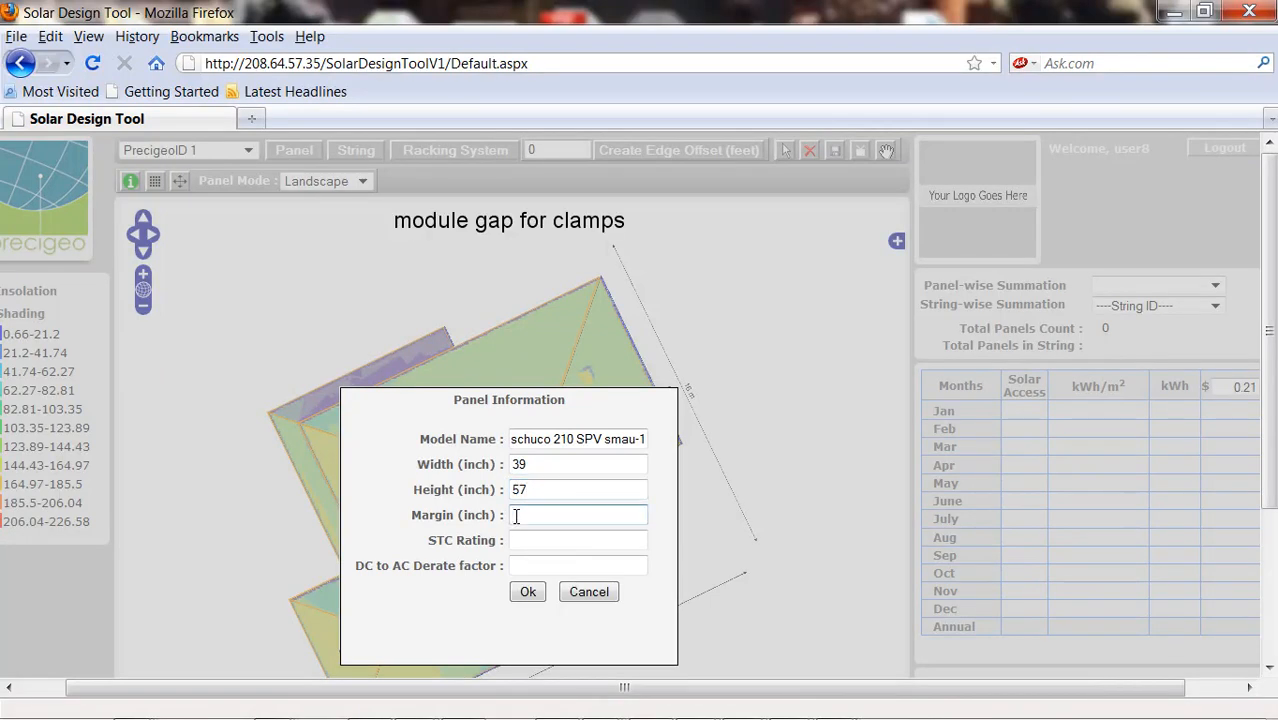
{"action": "type", "text": "1"}
{"action": "left_click", "coordinate": [519, 541]}
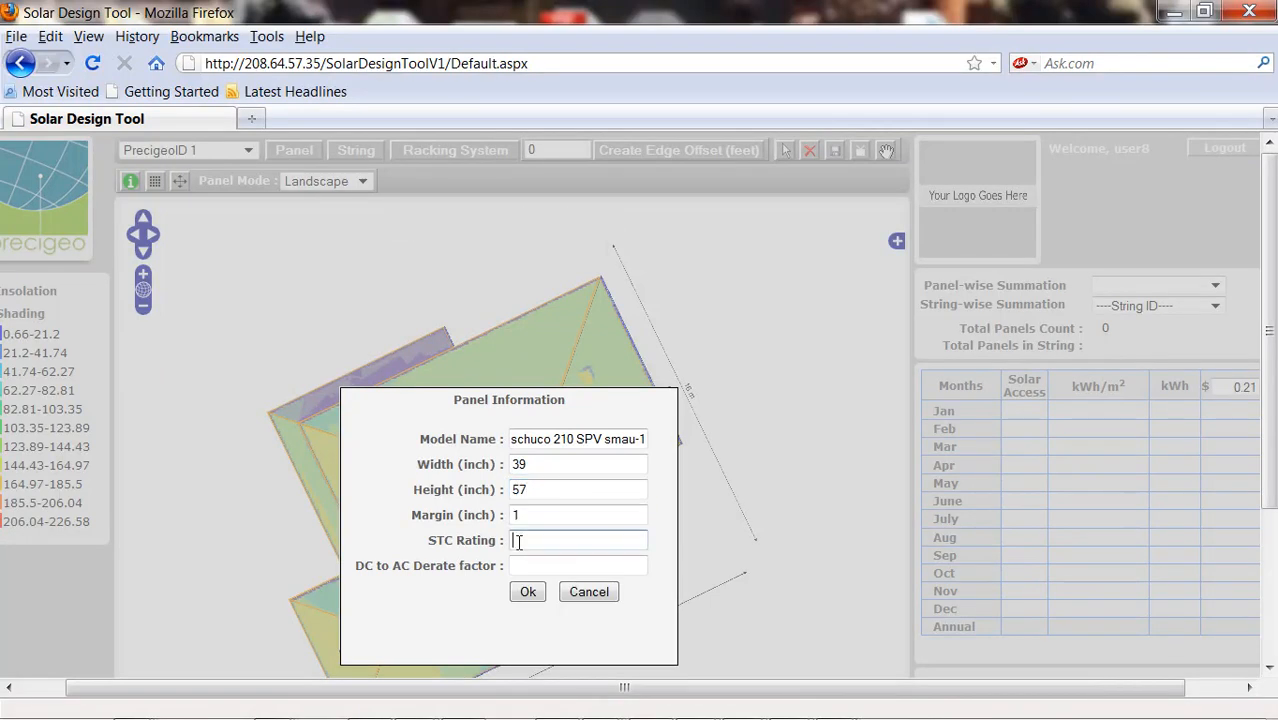
{"action": "type", "text": "210"}
{"action": "left_click", "coordinate": [521, 565]}
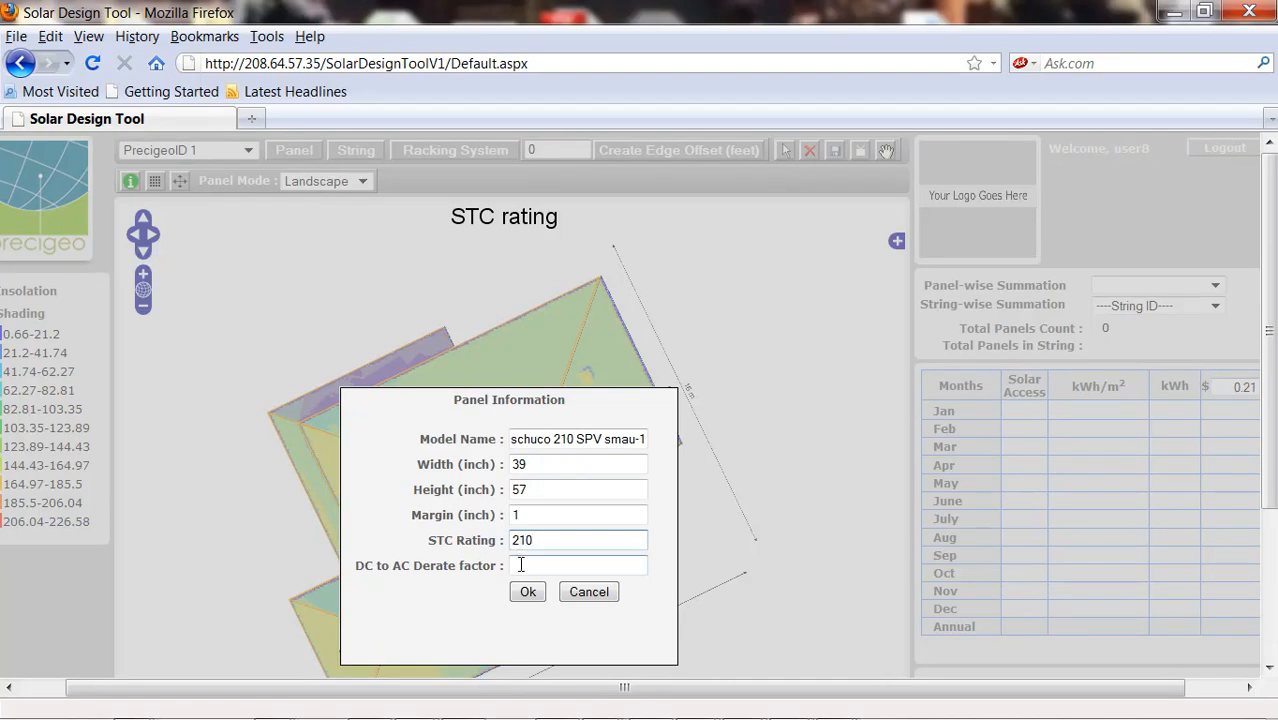
{"action": "left_click", "coordinate": [522, 566]}
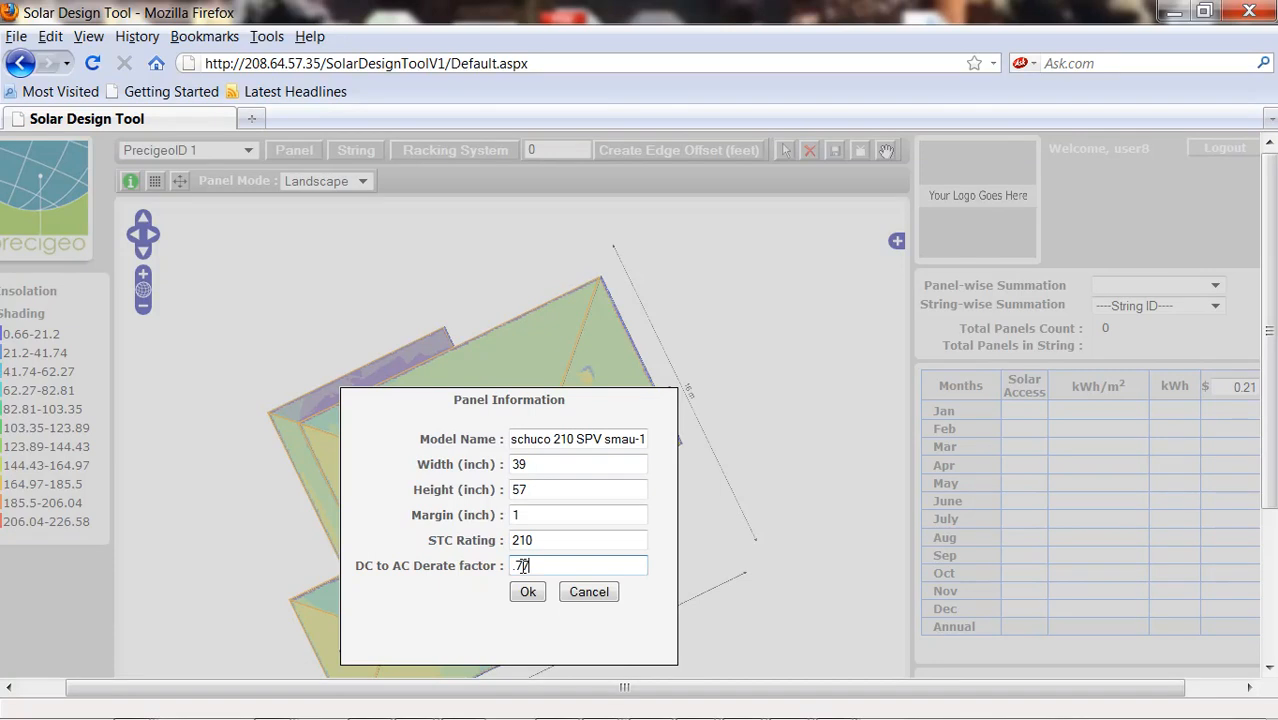
{"action": "left_click", "coordinate": [528, 592]}
Place one custom Schuco panel in landscape mode near the lower edge of the central yellow roof face.
{"action": "left_click_drag", "start_coordinate": [549, 555], "coordinate": [590, 392]}
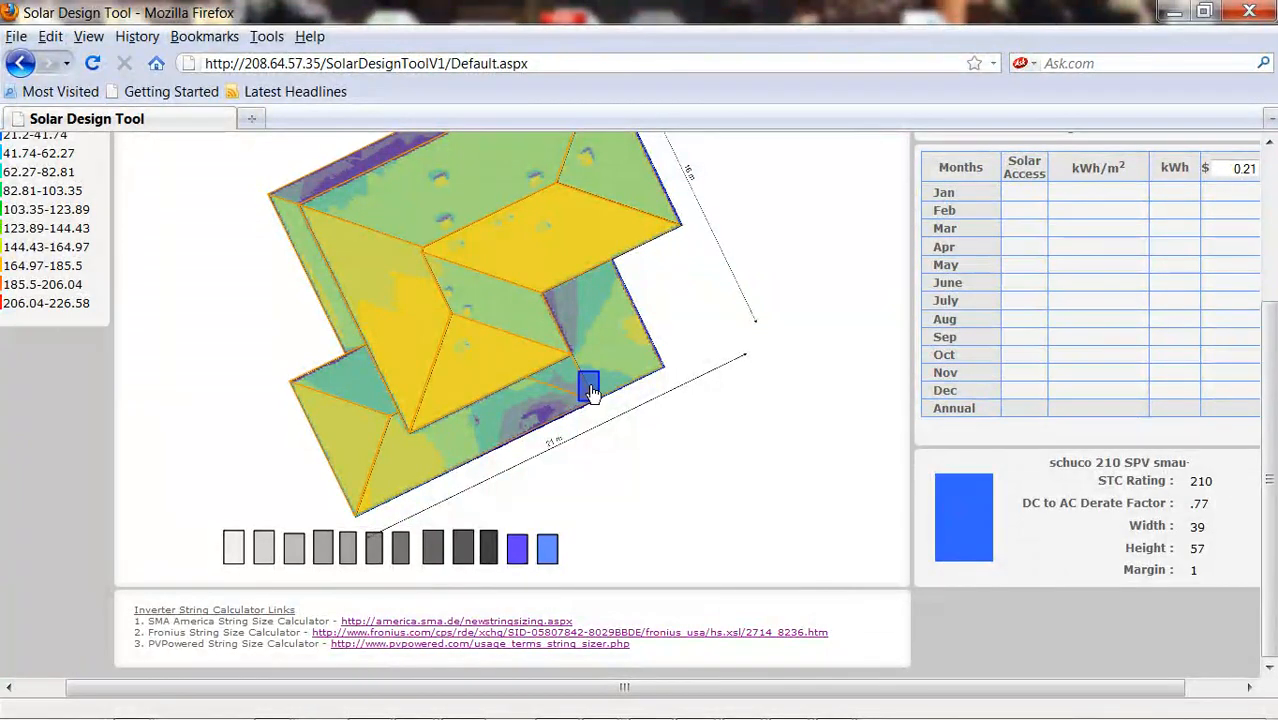
{"action": "left_click_drag", "start_coordinate": [590, 392], "coordinate": [568, 270]}
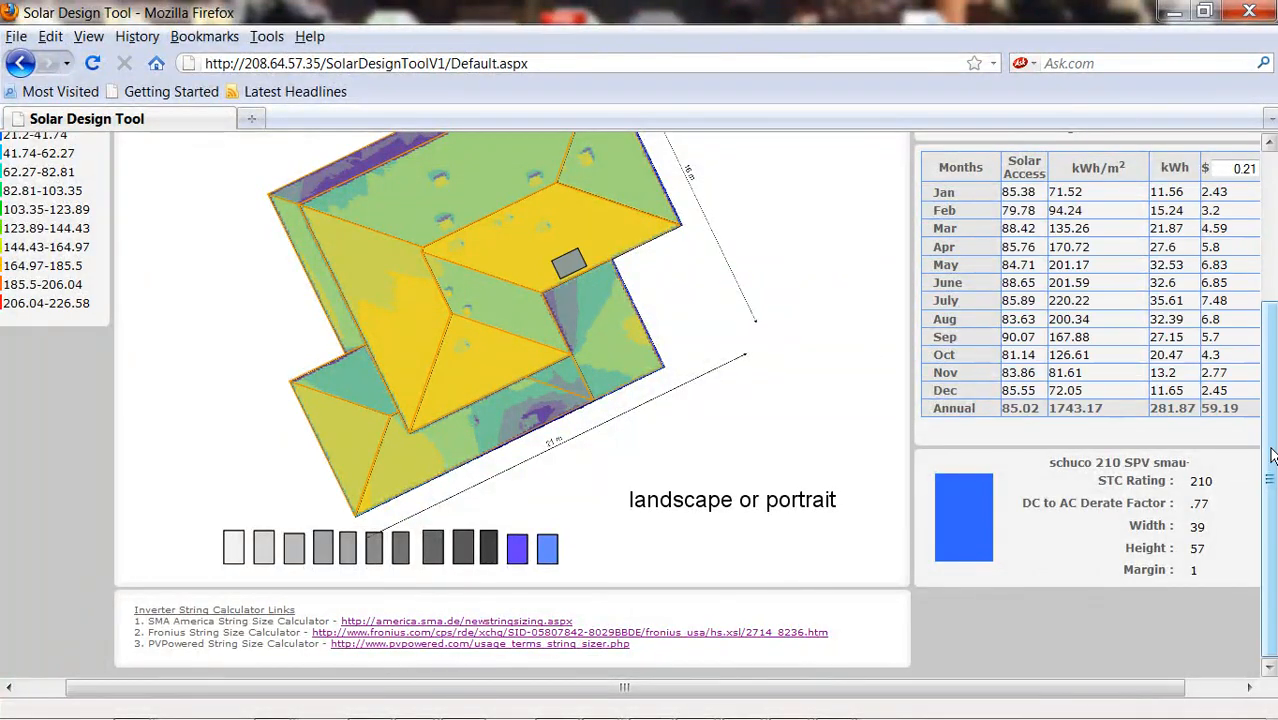
{"action": "left_click_drag", "start_coordinate": [1270, 481], "coordinate": [1270, 331]}
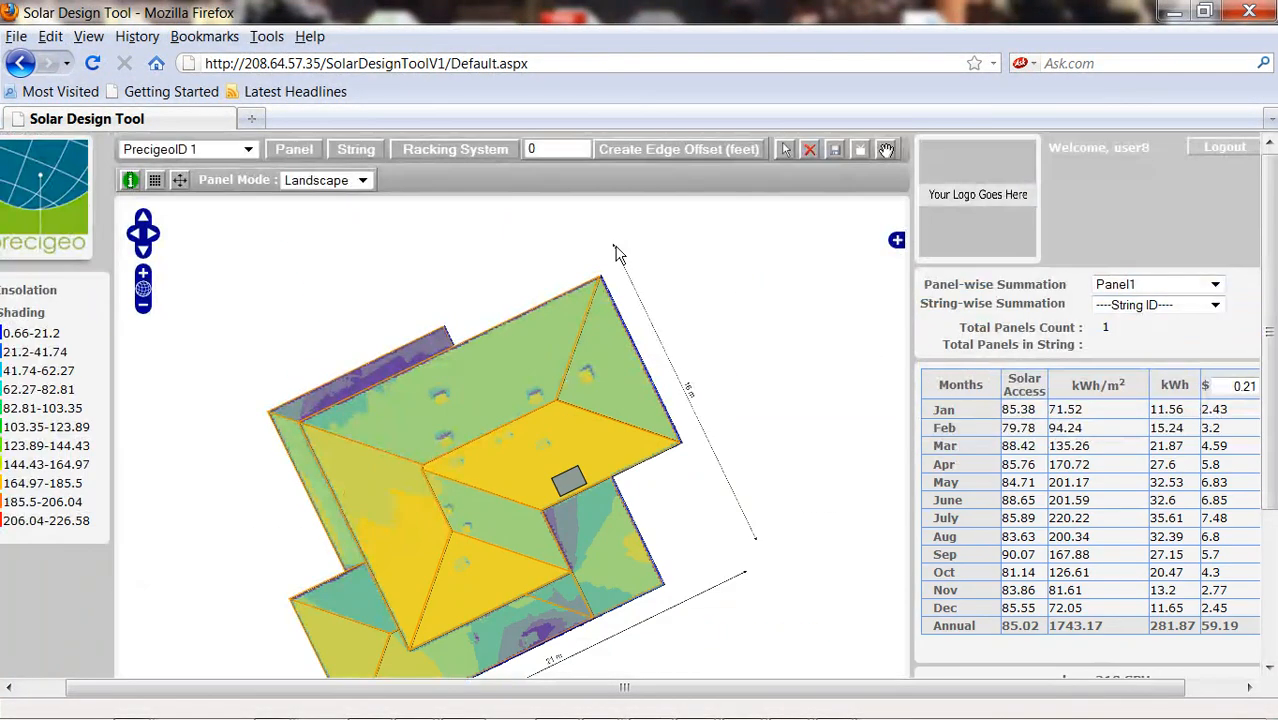
Set the panel mode to Portrait and move the placed custom panel between different roof faces to compare its solar output.
{"action": "left_click", "coordinate": [363, 181]}
{"action": "left_click", "coordinate": [330, 195]}
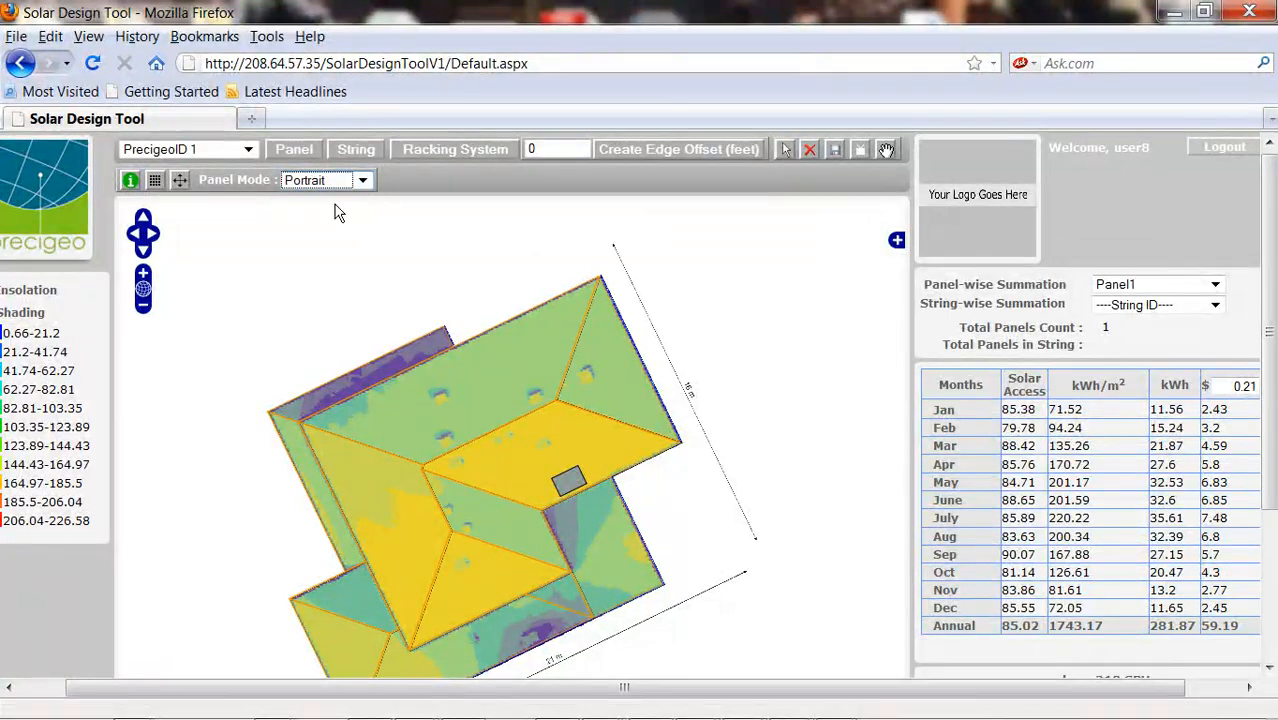
{"action": "left_click", "coordinate": [568, 479]}
{"action": "left_click_drag", "start_coordinate": [569, 487], "coordinate": [483, 599]}
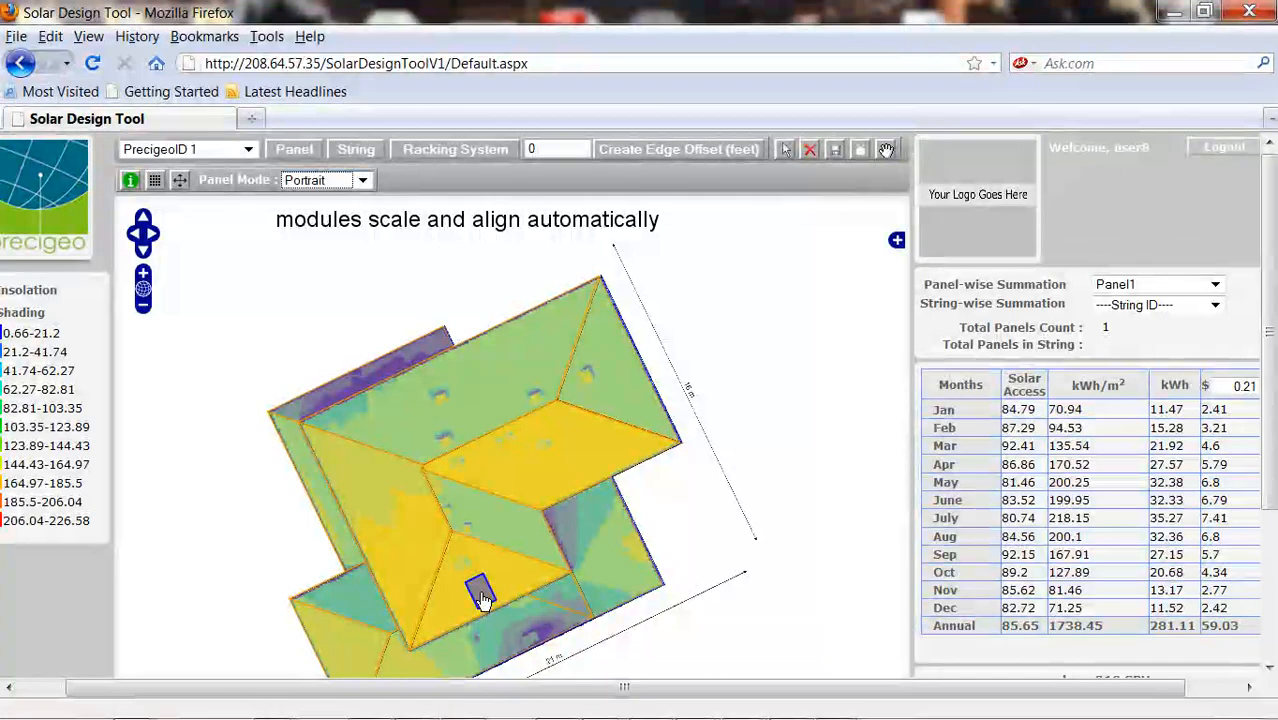
{"action": "left_click_drag", "start_coordinate": [481, 598], "coordinate": [488, 372]}
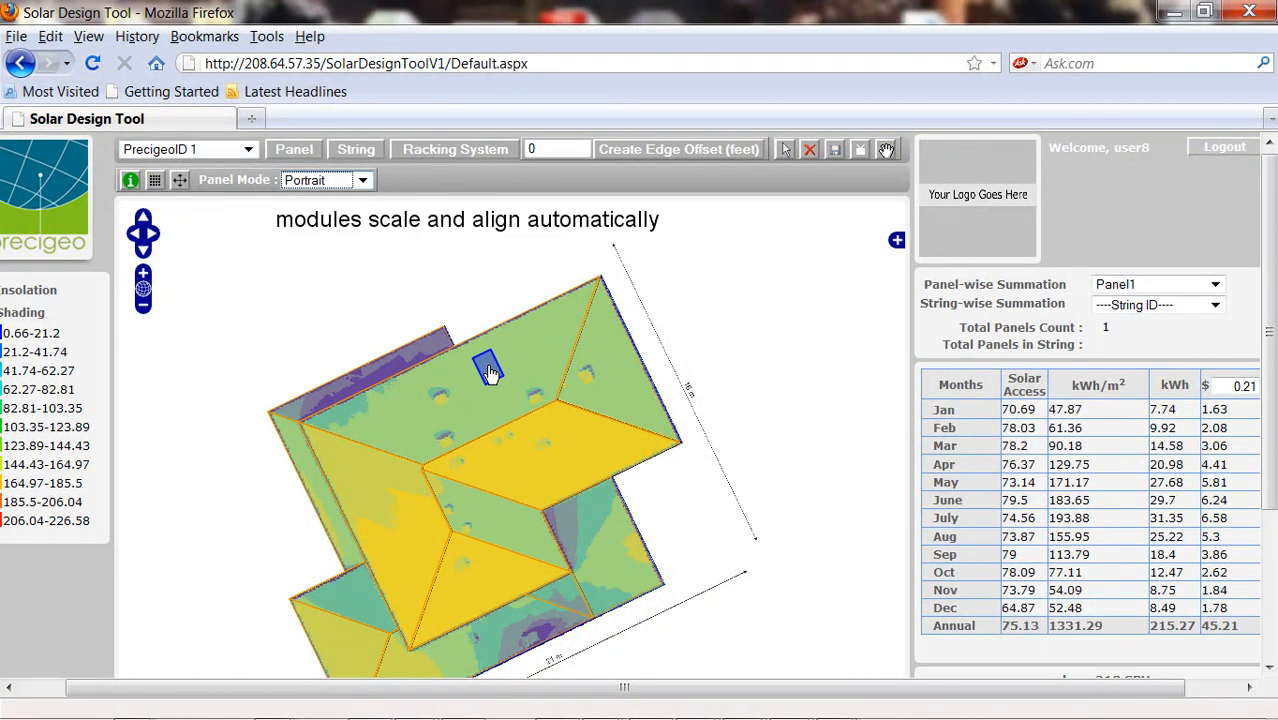
{"action": "left_click_drag", "start_coordinate": [488, 372], "coordinate": [383, 554]}
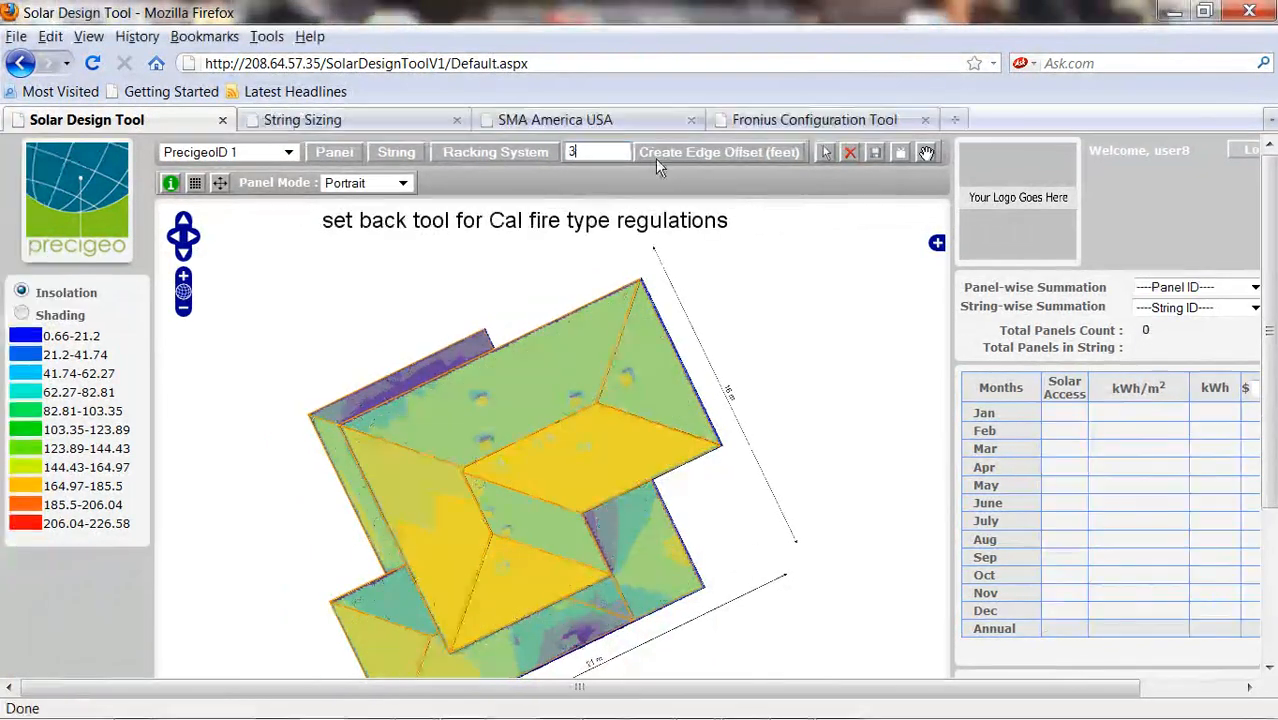
Create a 3 foot edge offset on the roof faces as a setback.
{"action": "left_click", "coordinate": [655, 151]}
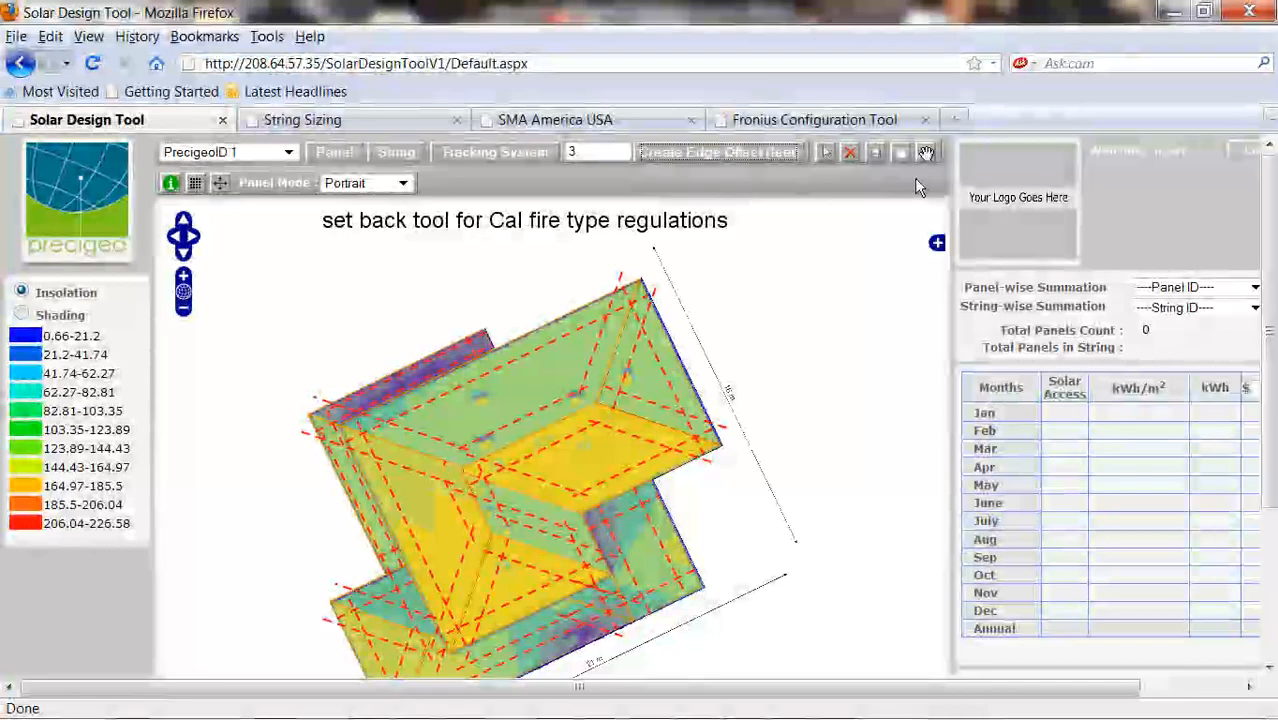
Place nine TSM PA05-230 panels on the west yellow roof face: a line of six near the outer edge and three beside it.
{"action": "scroll", "coordinate": [1268, 230], "scroll_direction": "down", "scroll_amount": 3}
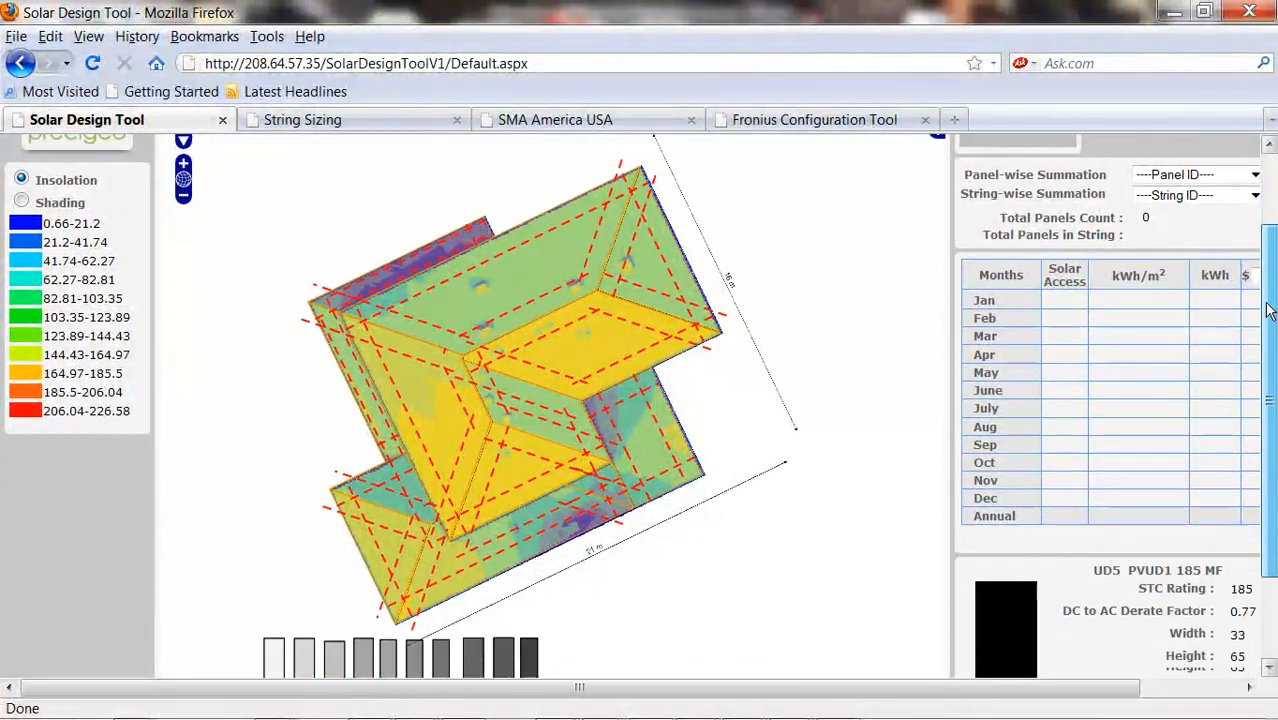
{"action": "left_click_drag", "start_coordinate": [273, 630], "coordinate": [395, 354]}
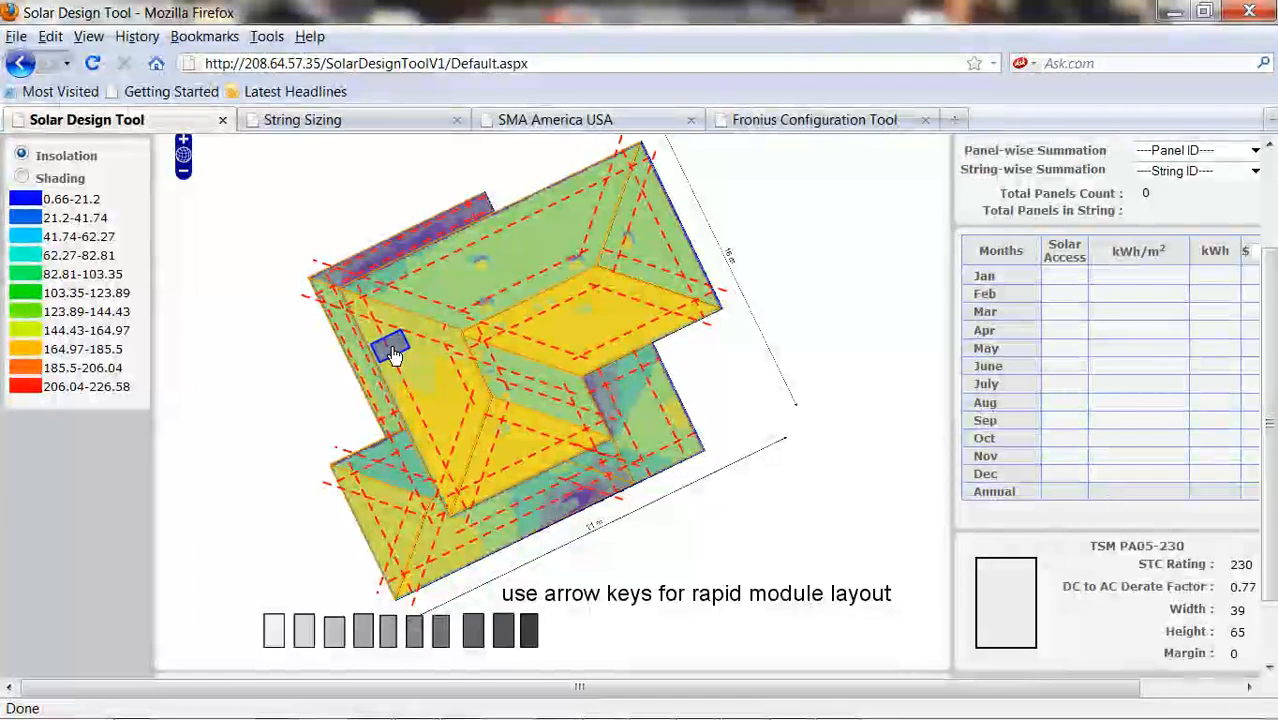
{"action": "left_click", "coordinate": [393, 355]}
{"action": "key", "text": "Right"}
{"action": "key", "text": "Right"}
{"action": "key", "text": "Right"}
{"action": "key", "text": "Right"}
{"action": "key", "text": "Right"}
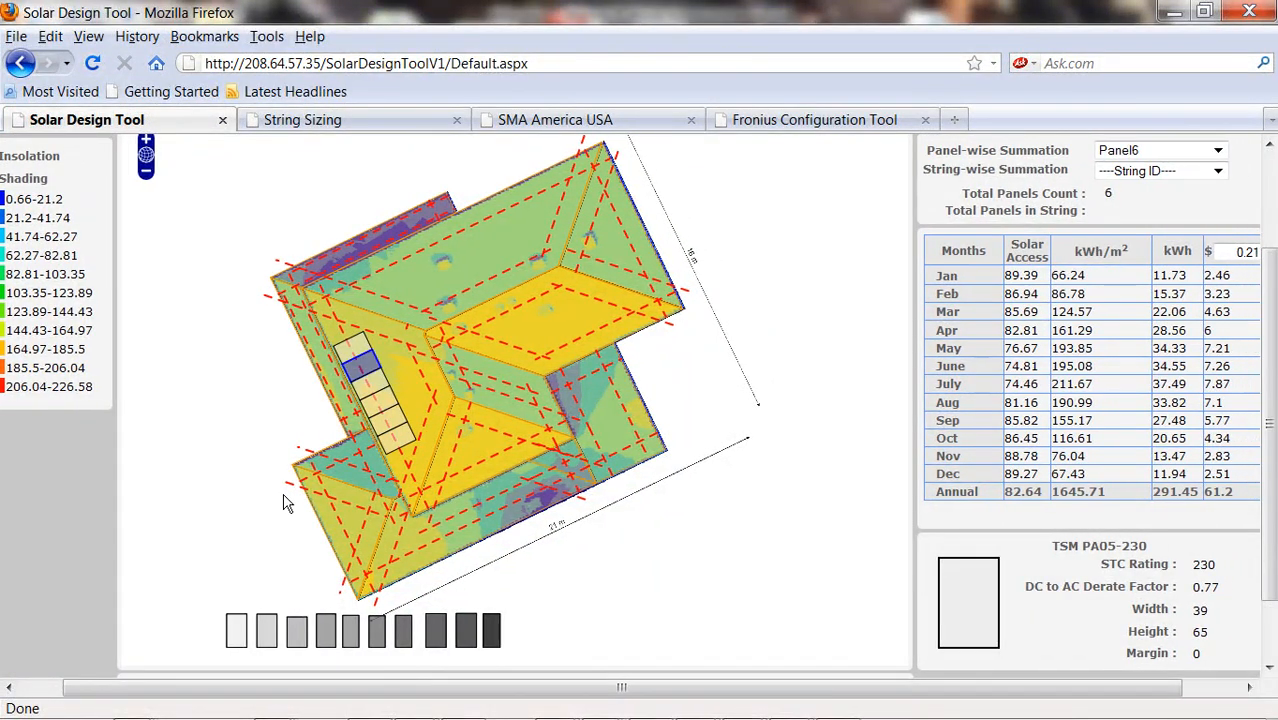
{"action": "left_click_drag", "start_coordinate": [236, 625], "coordinate": [397, 376]}
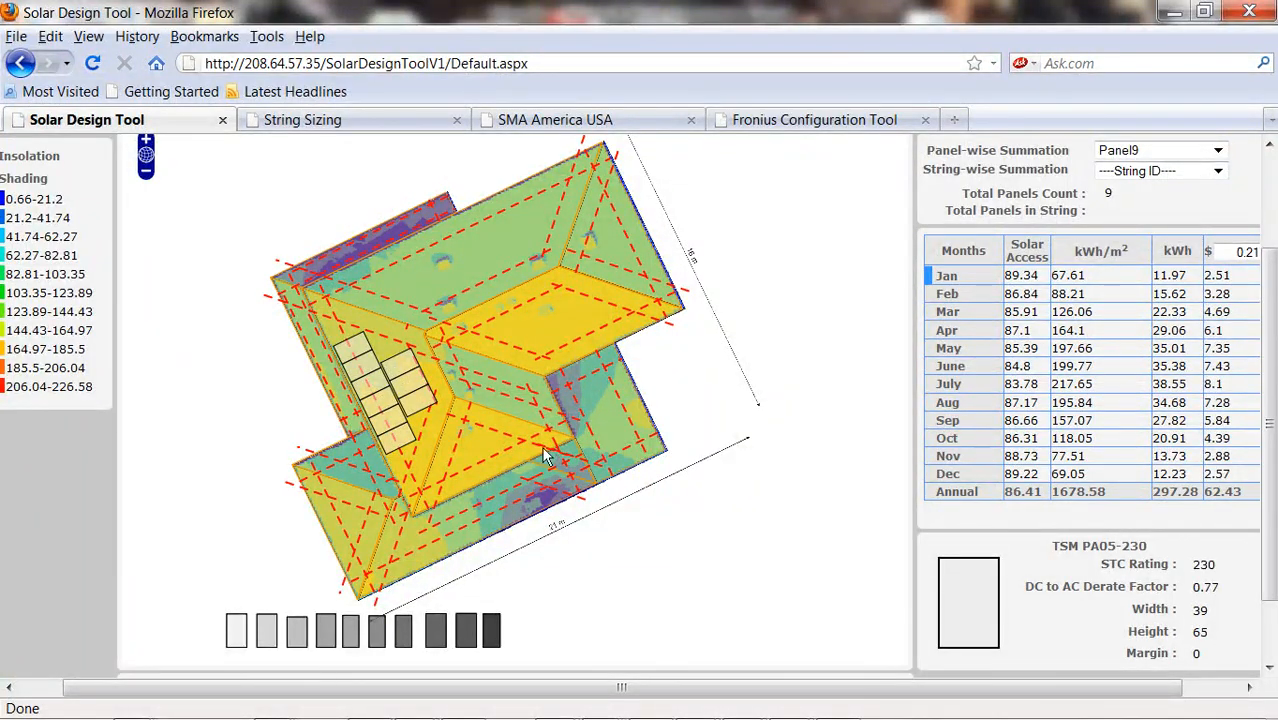
Place a row of three TSM PA05-230 panels on the lower triangular yellow roof face.
{"action": "left_click_drag", "start_coordinate": [236, 632], "coordinate": [472, 477]}
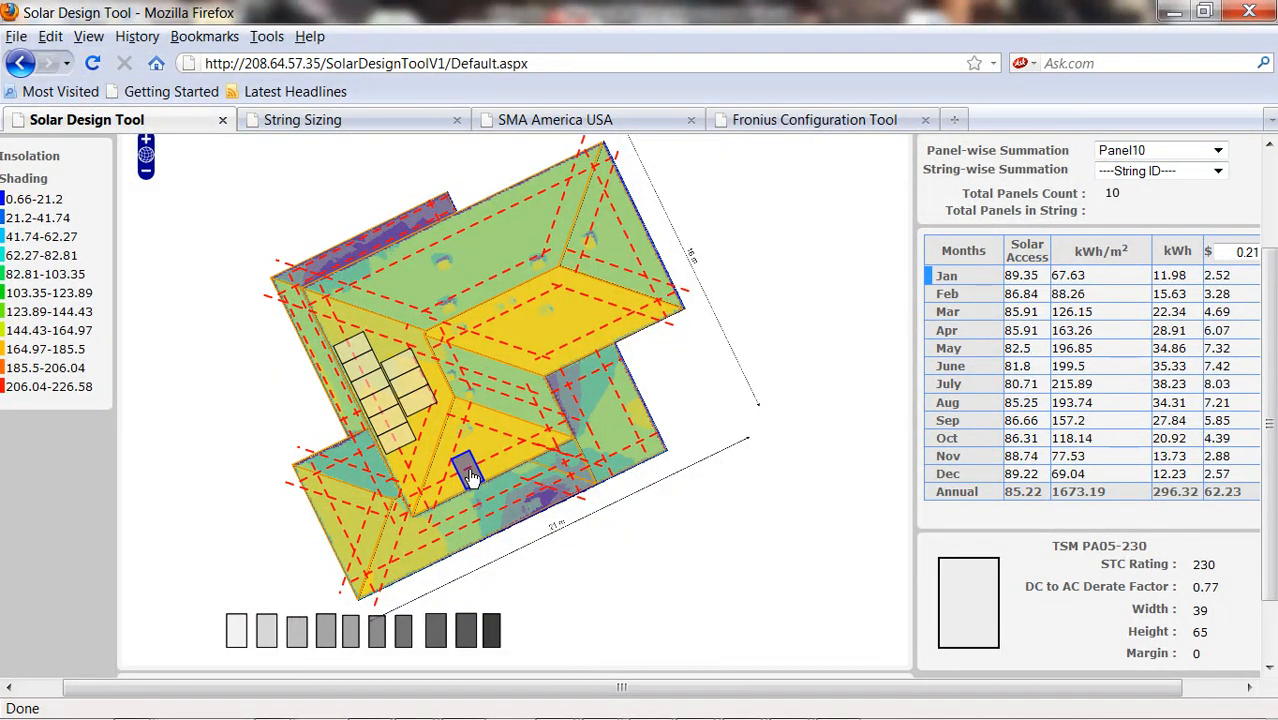
{"action": "left_click", "coordinate": [472, 477]}
{"action": "left_click", "coordinate": [472, 477]}
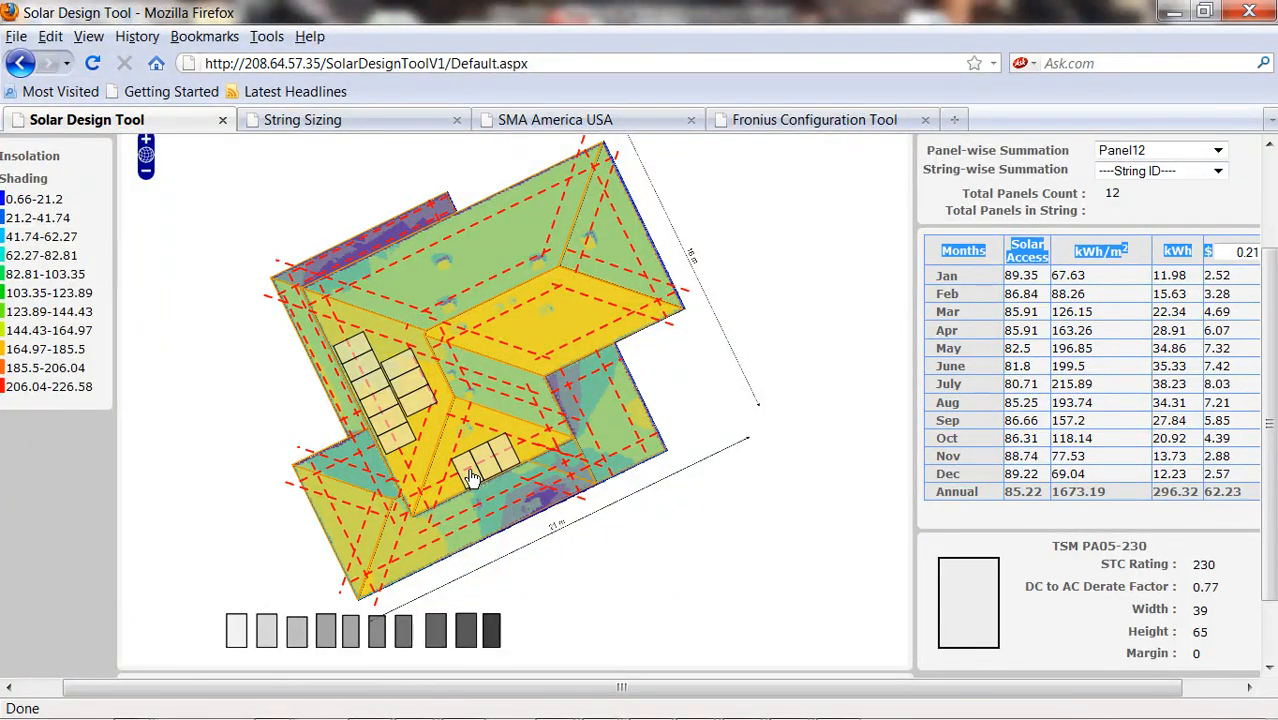
Place four TSM PA05-230 panels along the lower edge of the central yellow roof face and two more above them.
{"action": "left_click_drag", "start_coordinate": [236, 630], "coordinate": [558, 358]}
{"action": "key", "text": "Right"}
{"action": "key", "text": "Right"}
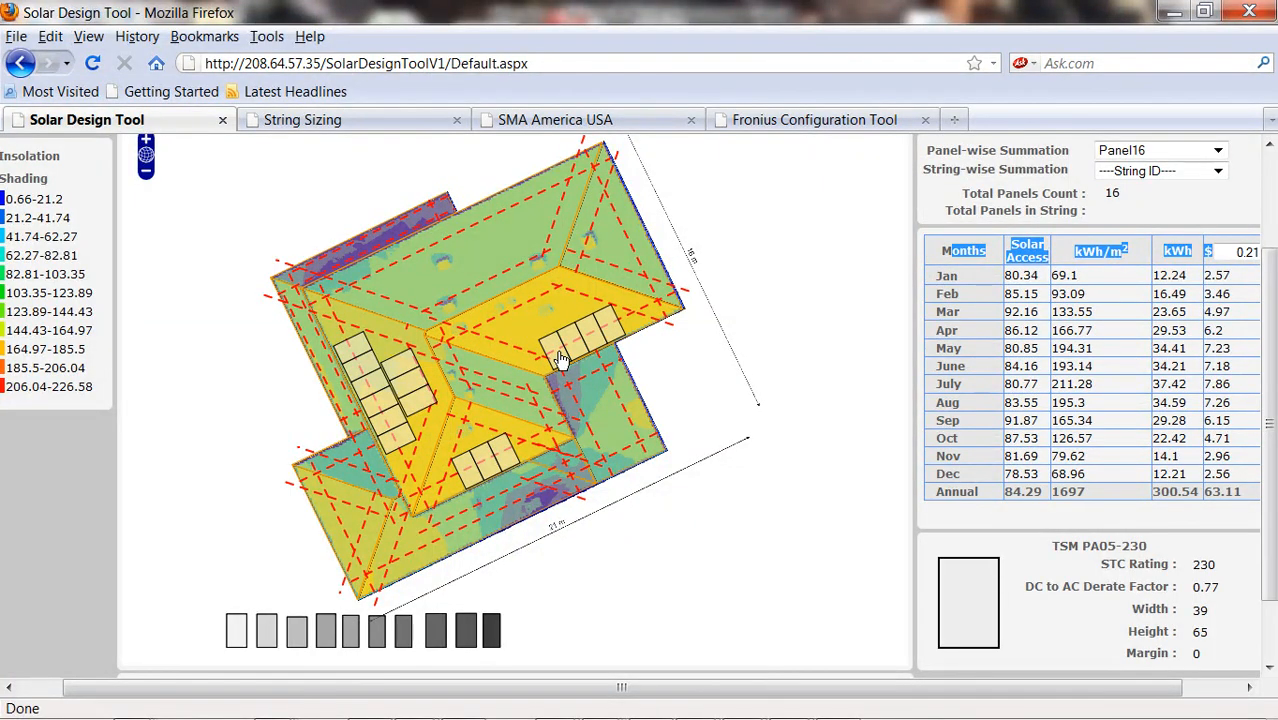
{"action": "left_click_drag", "start_coordinate": [236, 630], "coordinate": [526, 338]}
{"action": "left_click", "coordinate": [527, 338]}
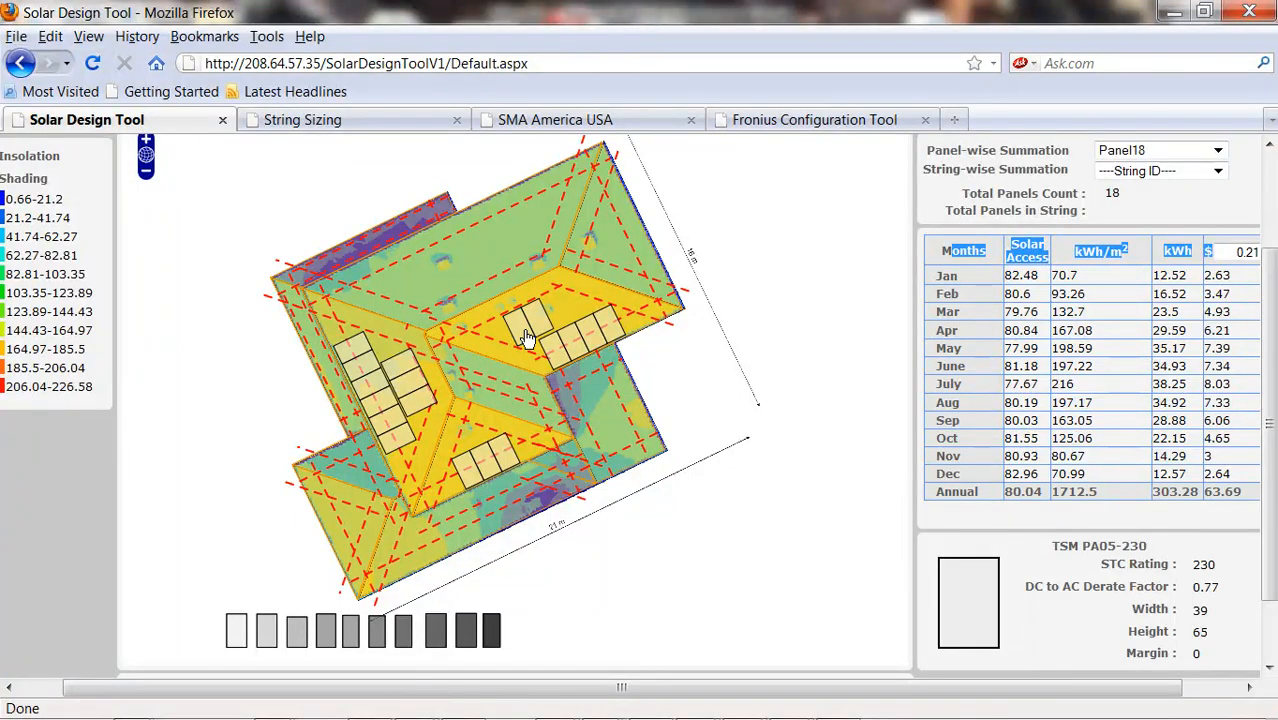
Show the panel-wise summation for All Panels and examine the monthly and annual production and savings.
{"action": "left_click", "coordinate": [1166, 203]}
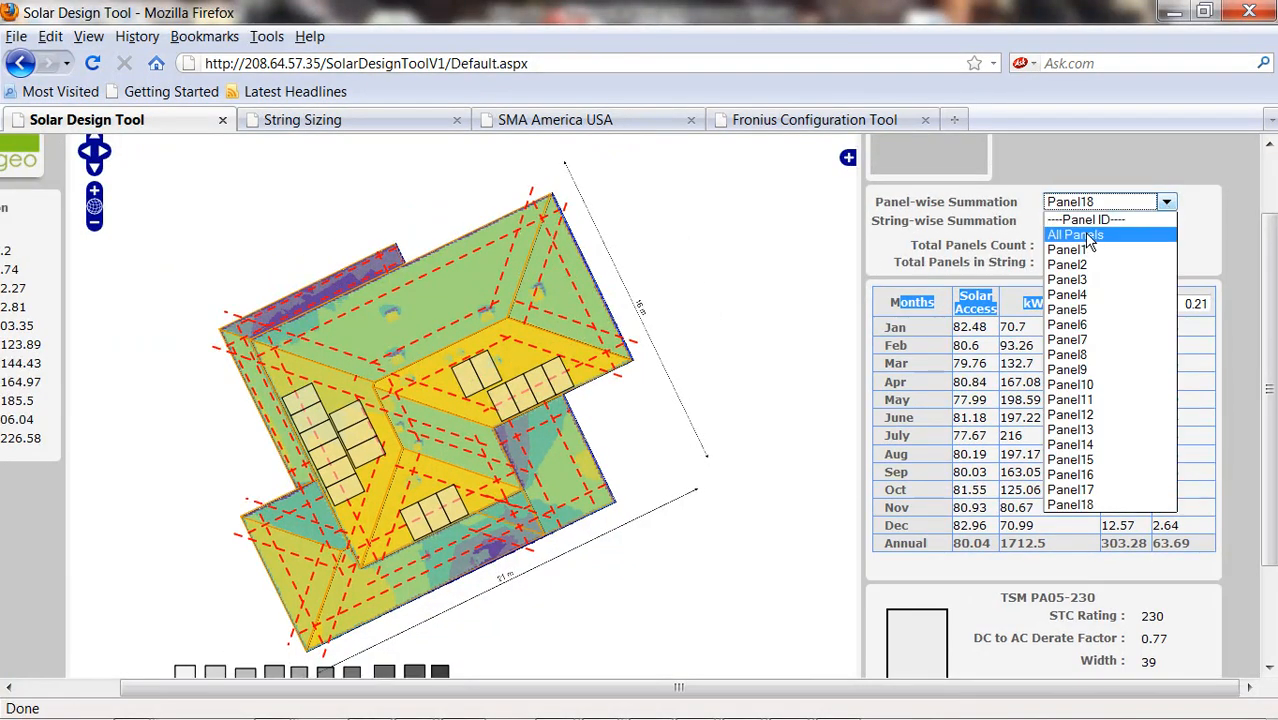
{"action": "left_click", "coordinate": [1165, 234]}
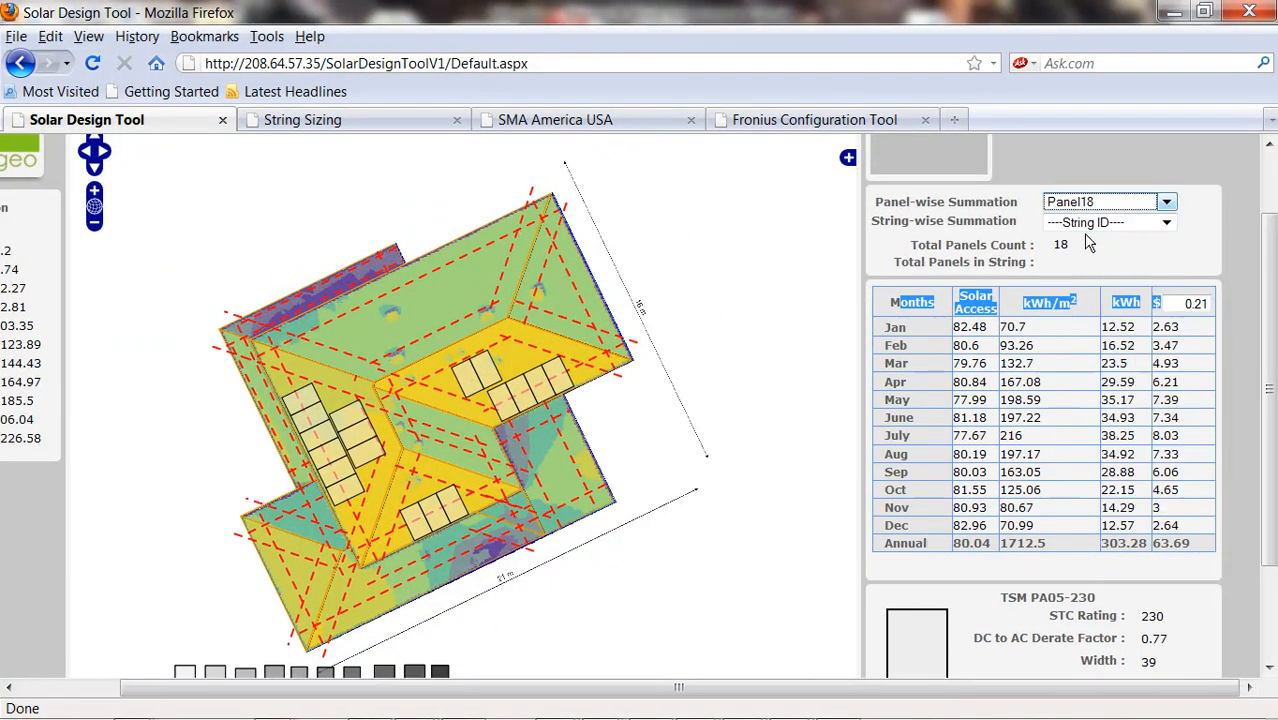
{"action": "left_click", "coordinate": [1166, 202]}
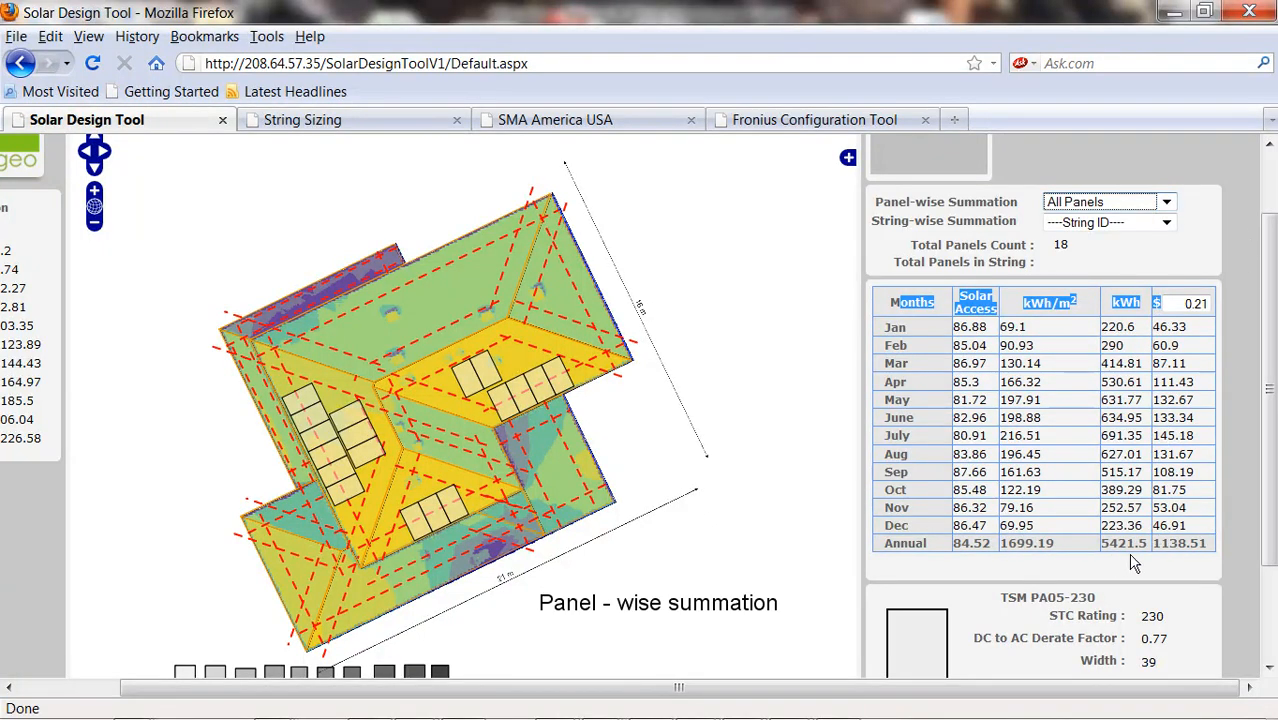
Examine the individual monthly figures of Panel1, Panel2, Panel3, Panel4 and Panel5 in the panel-wise summation.
{"action": "left_click", "coordinate": [1166, 202]}
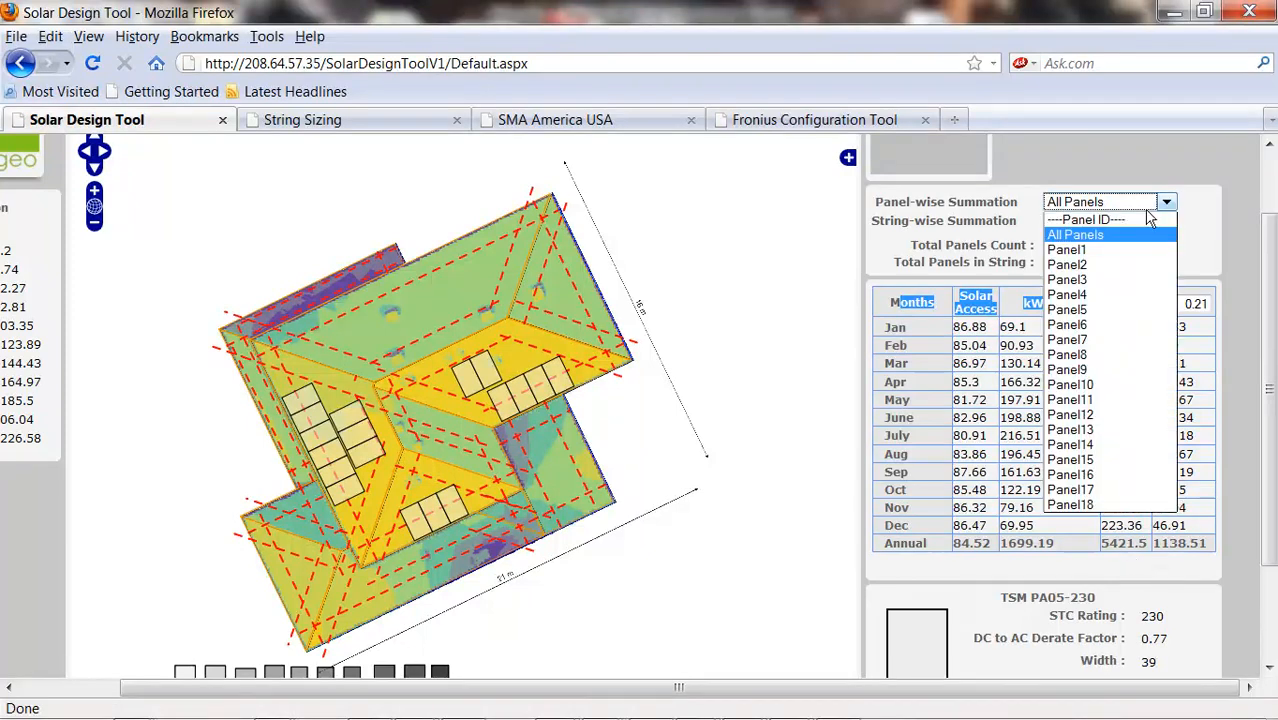
{"action": "left_click", "coordinate": [1082, 250]}
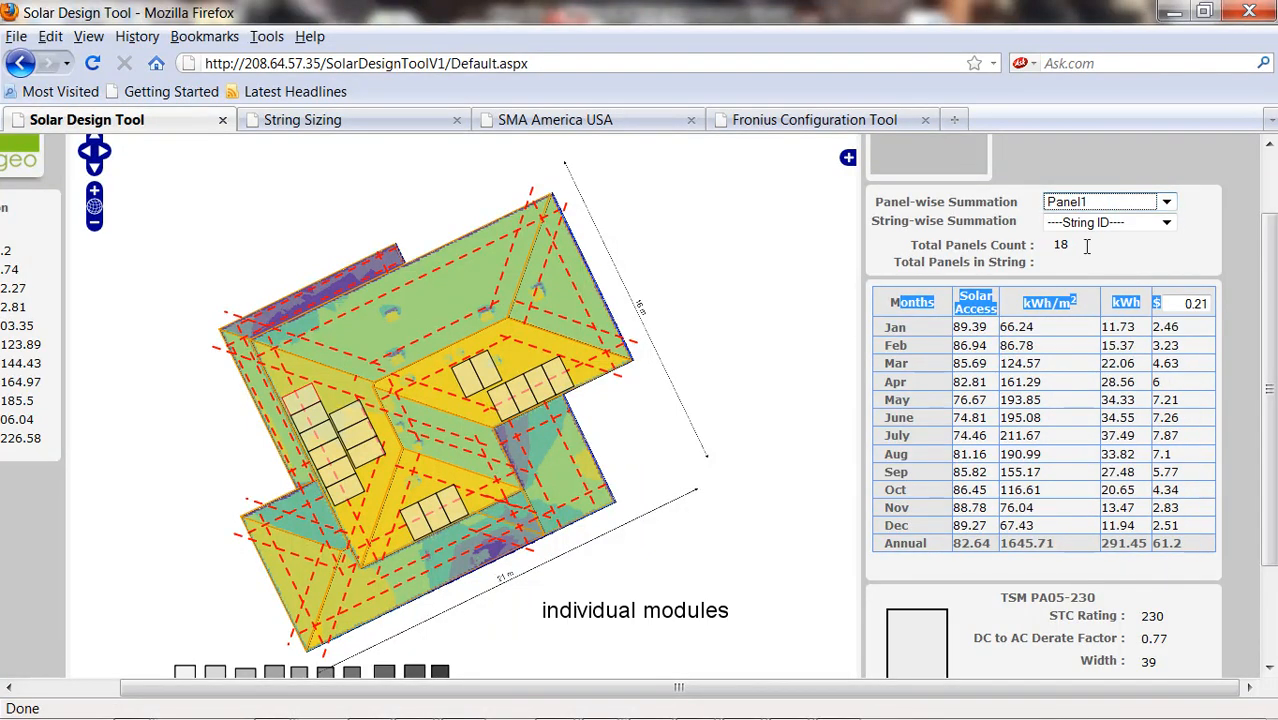
{"action": "left_click", "coordinate": [1166, 203]}
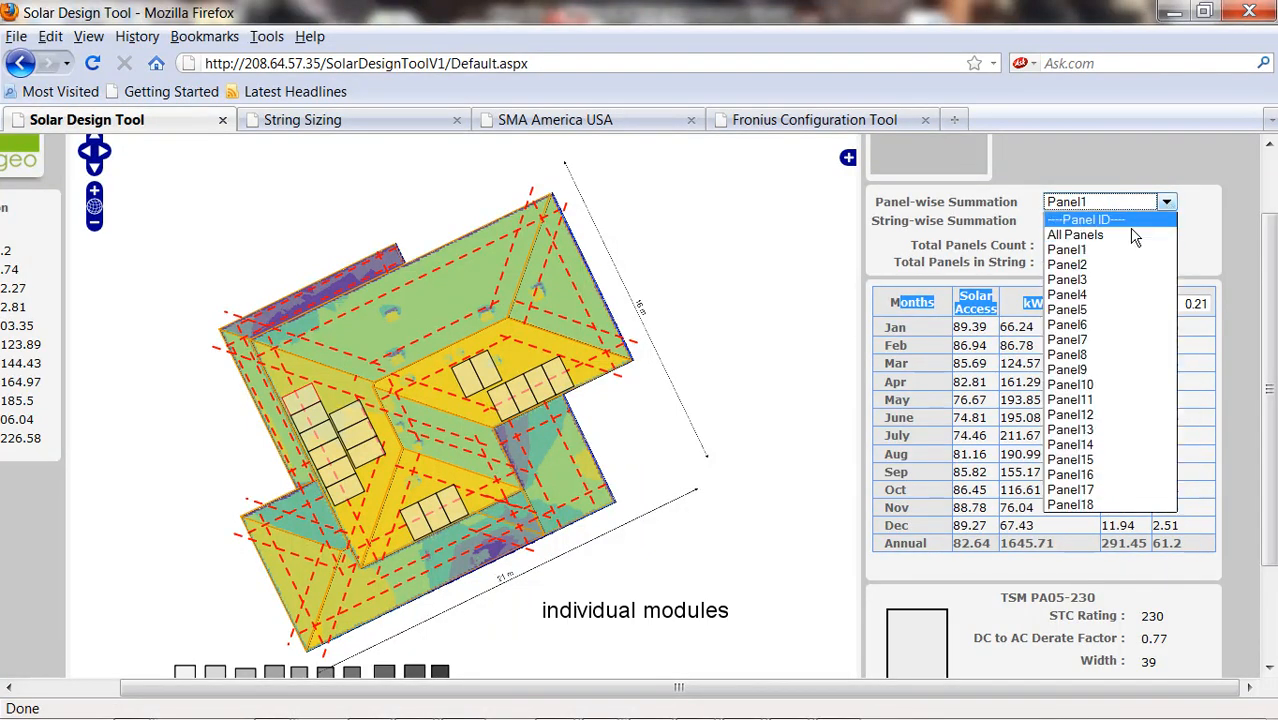
{"action": "left_click", "coordinate": [1082, 265]}
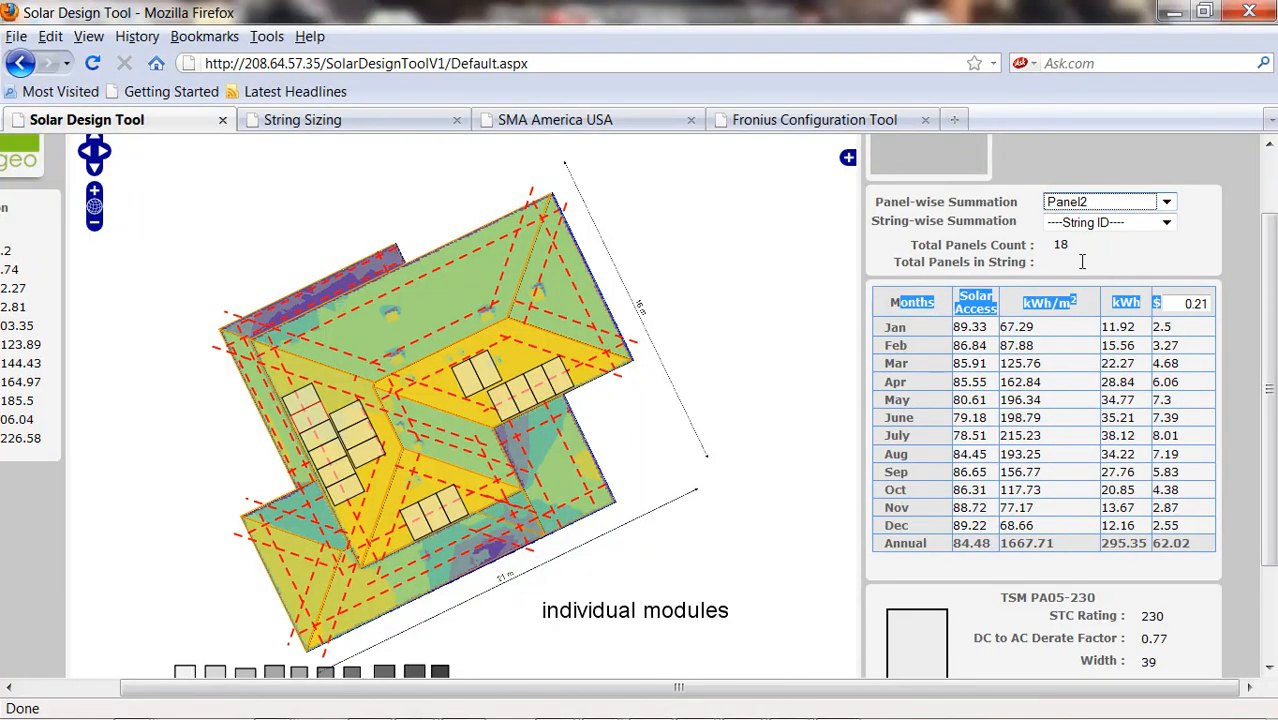
{"action": "left_click", "coordinate": [1166, 203]}
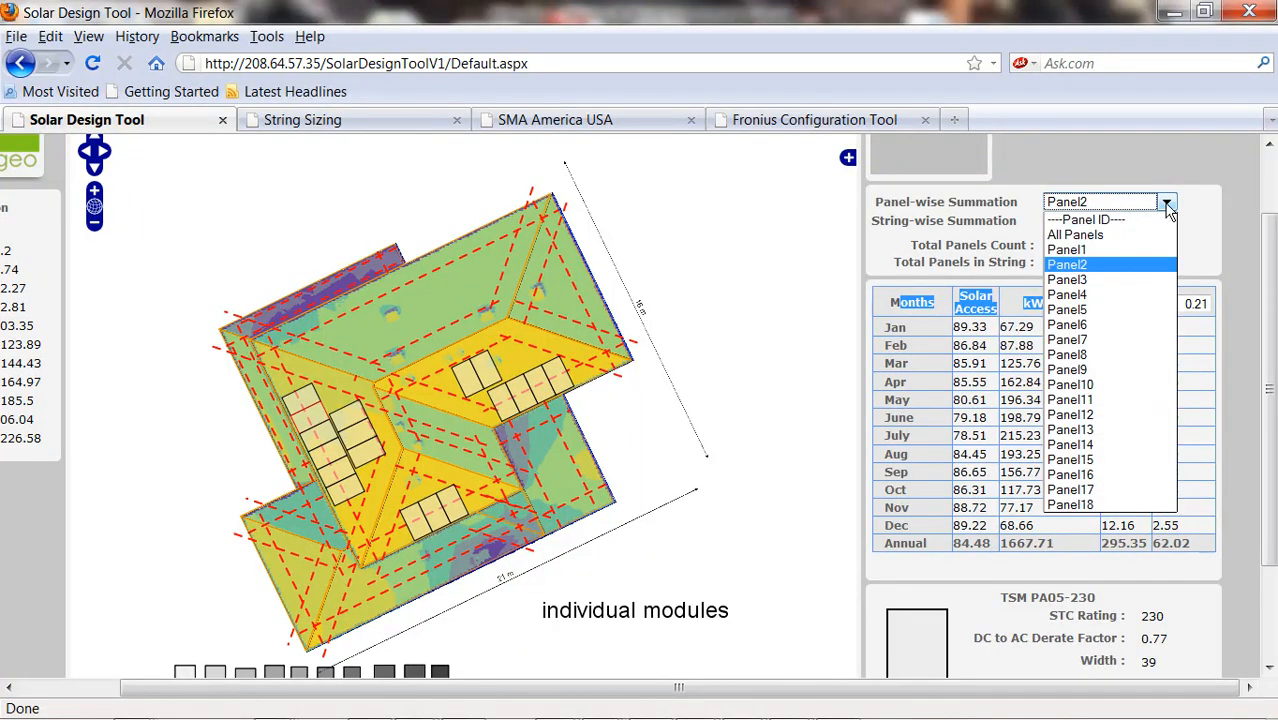
{"action": "left_click", "coordinate": [1084, 281]}
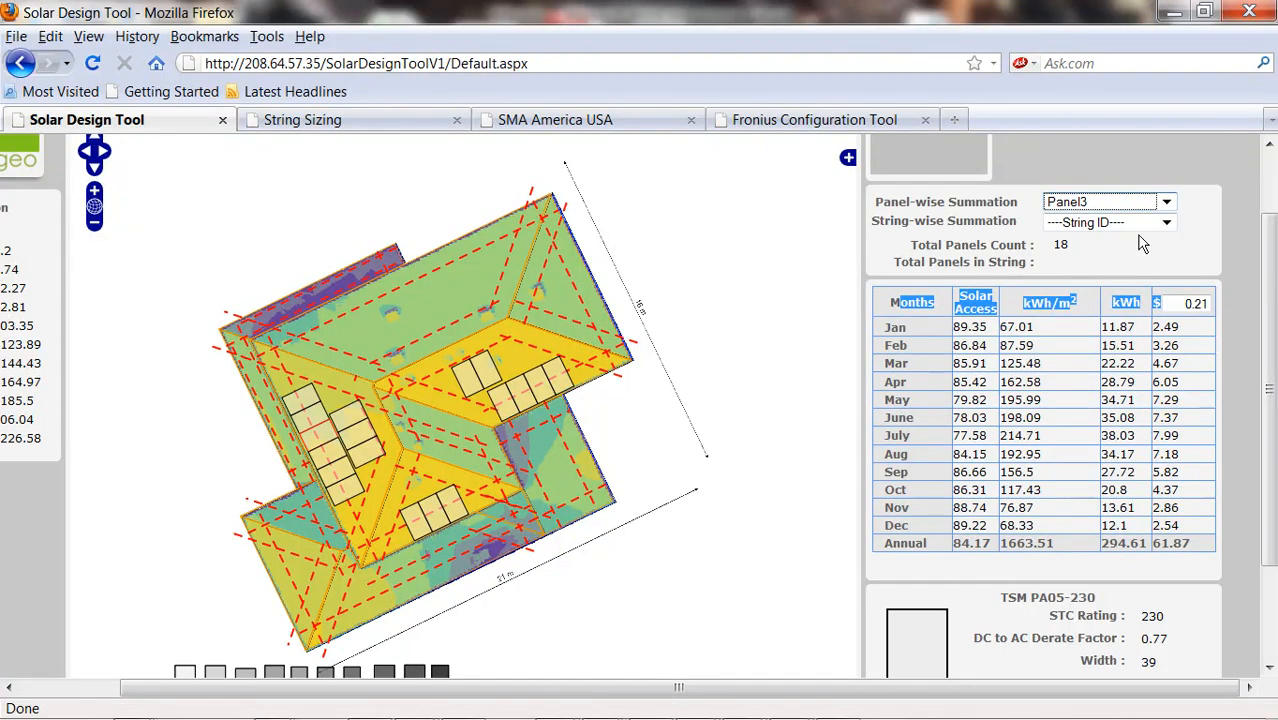
{"action": "left_click", "coordinate": [1164, 203]}
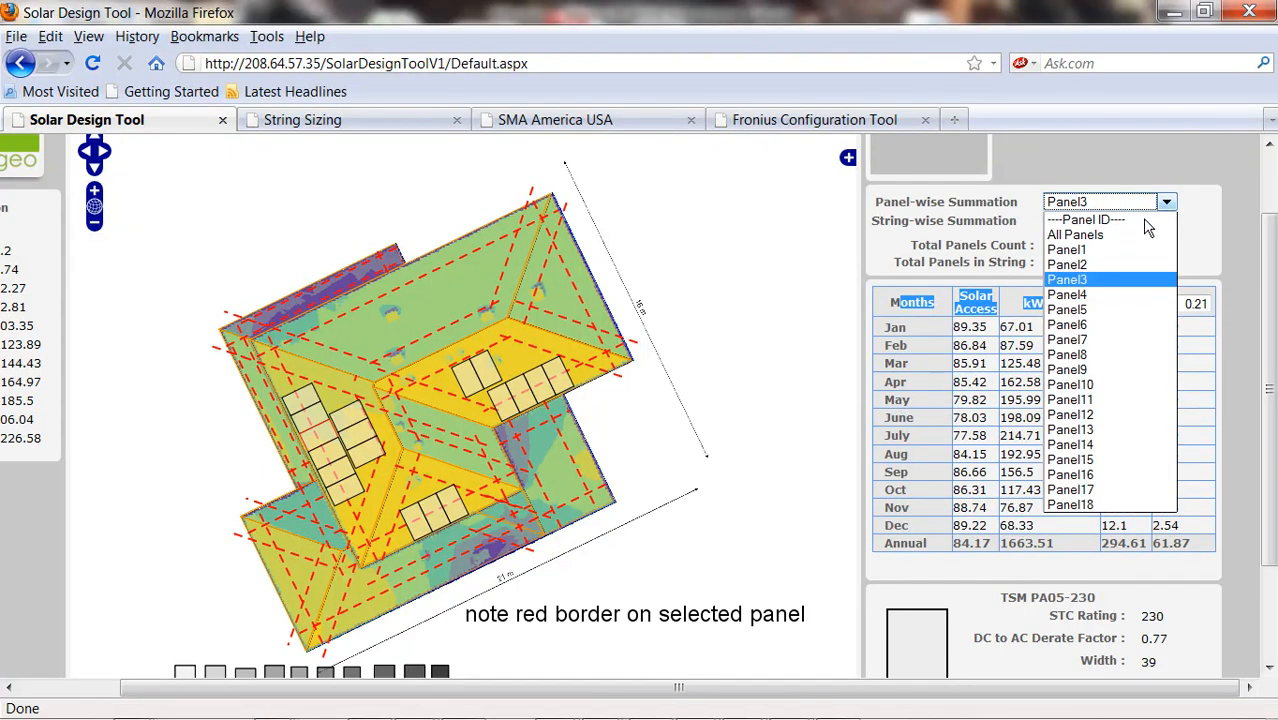
{"action": "left_click", "coordinate": [1086, 295]}
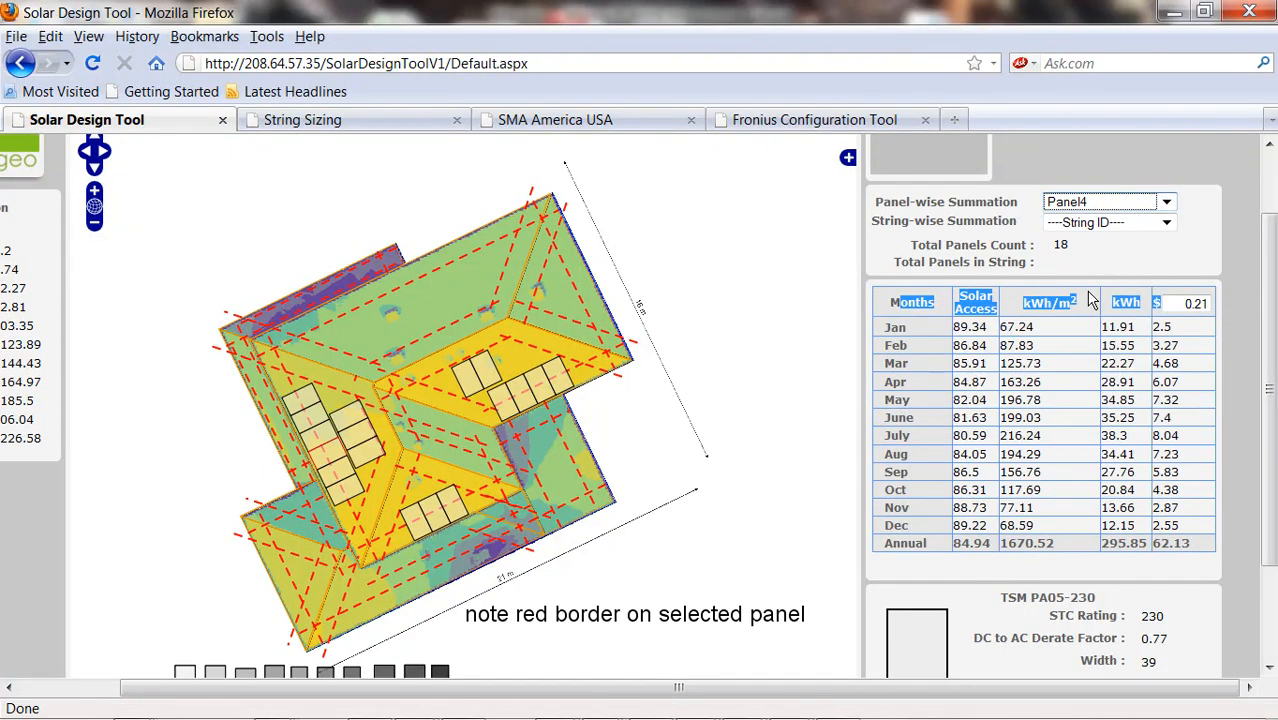
{"action": "left_click", "coordinate": [1167, 203]}
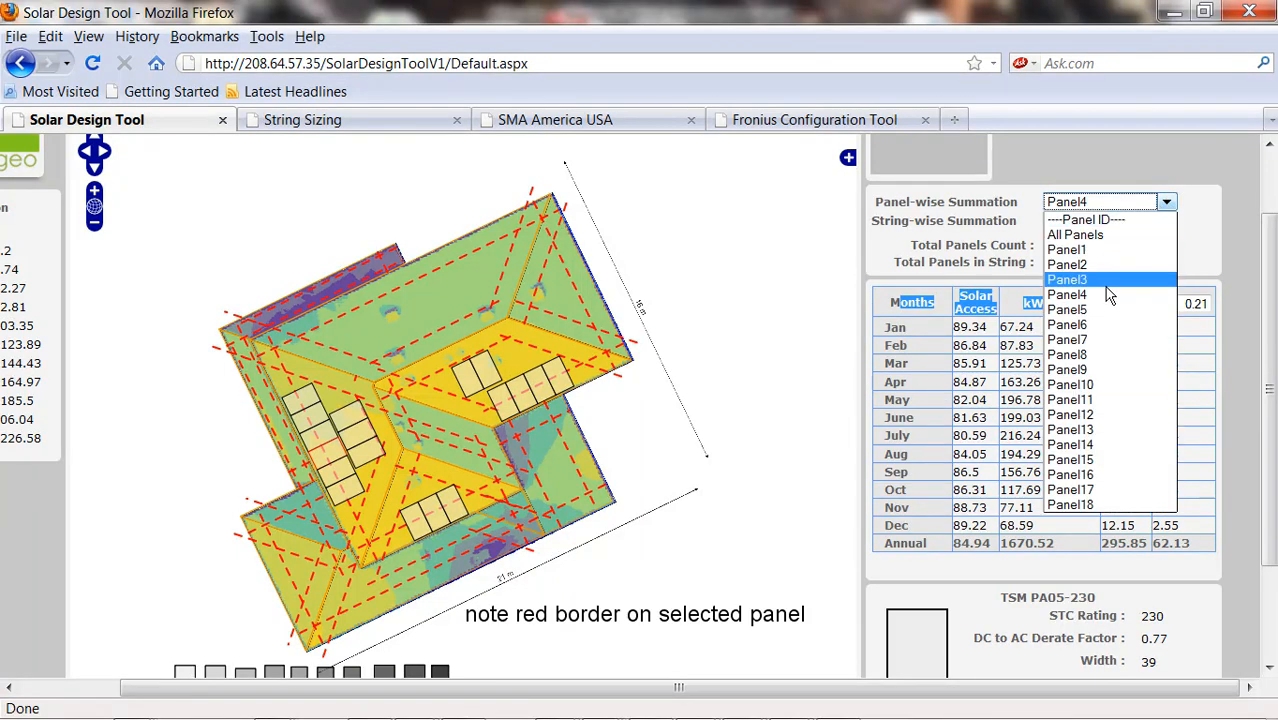
{"action": "left_click", "coordinate": [1089, 311]}
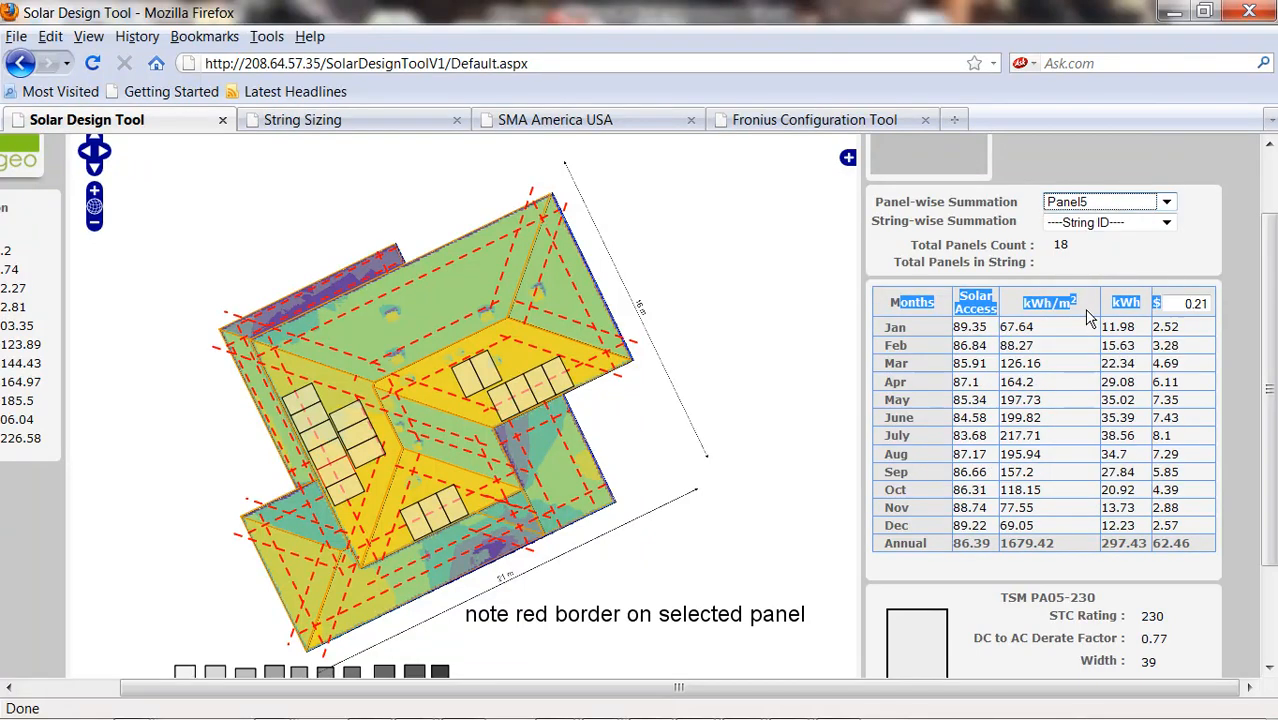
Examine the individual monthly figures of Panel13 and Panel16 on the central roof face.
{"action": "left_click", "coordinate": [1167, 203]}
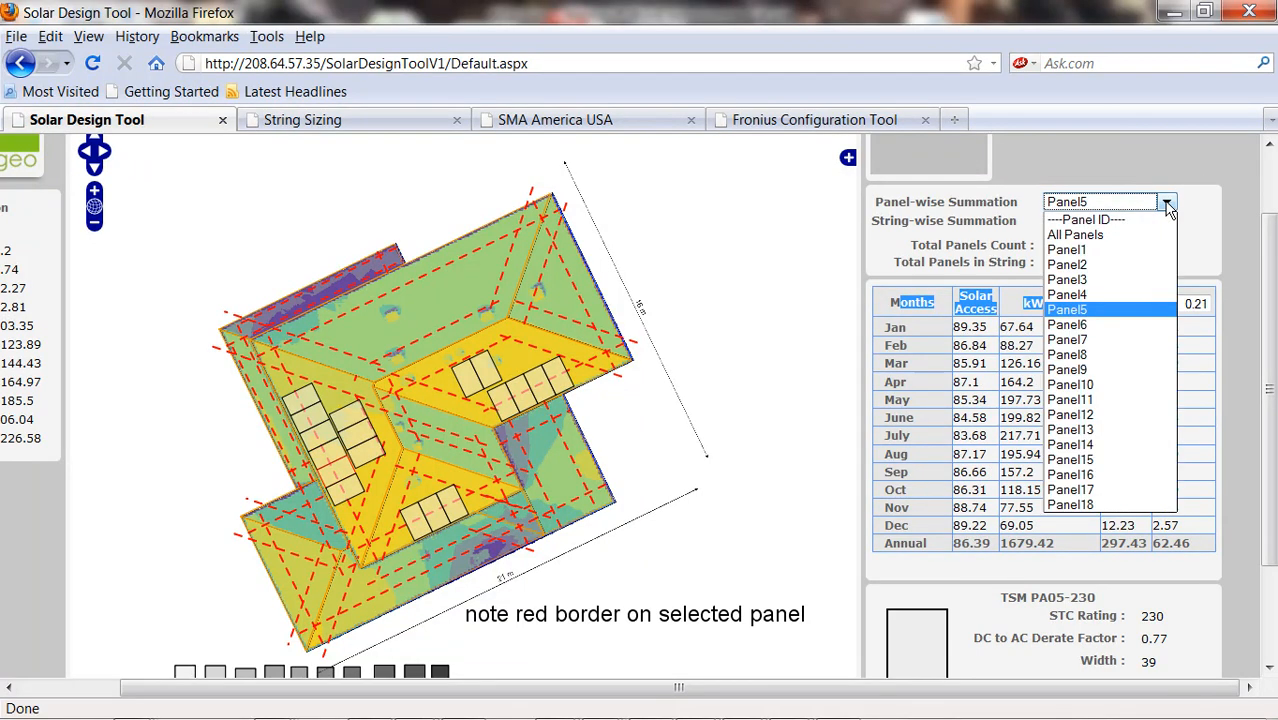
{"action": "left_click", "coordinate": [1070, 429]}
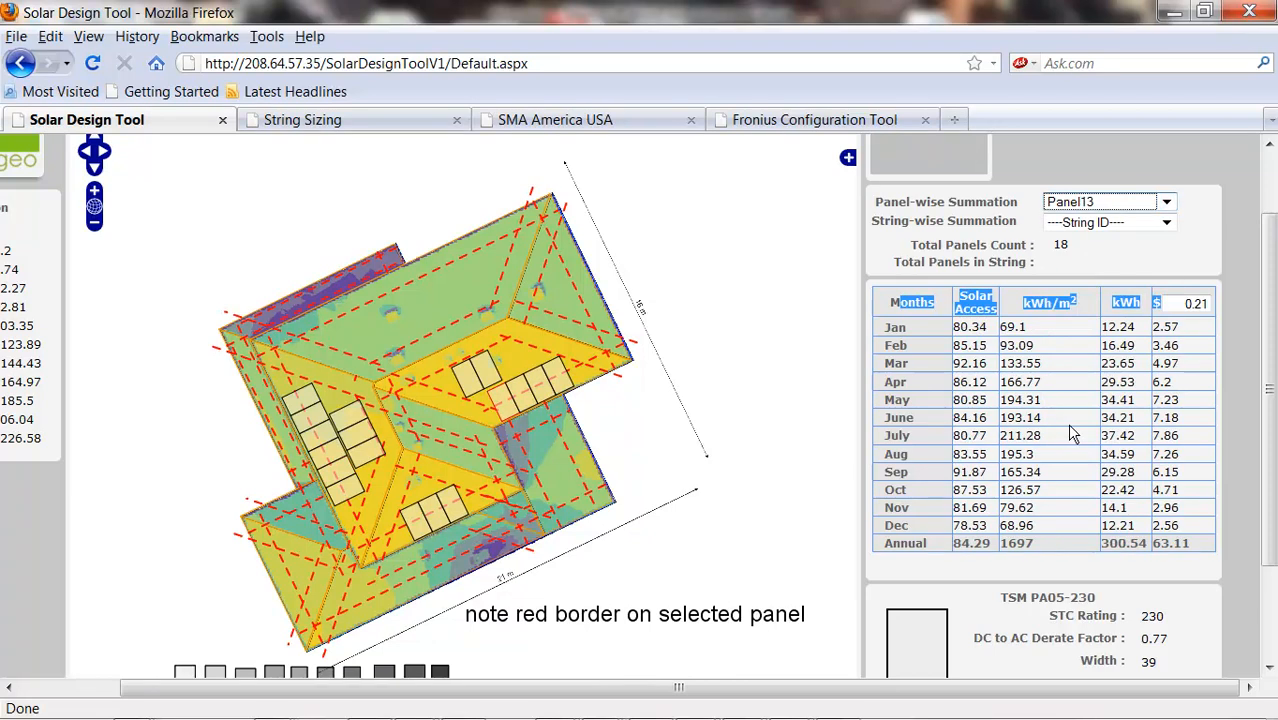
{"action": "left_click", "coordinate": [1167, 204]}
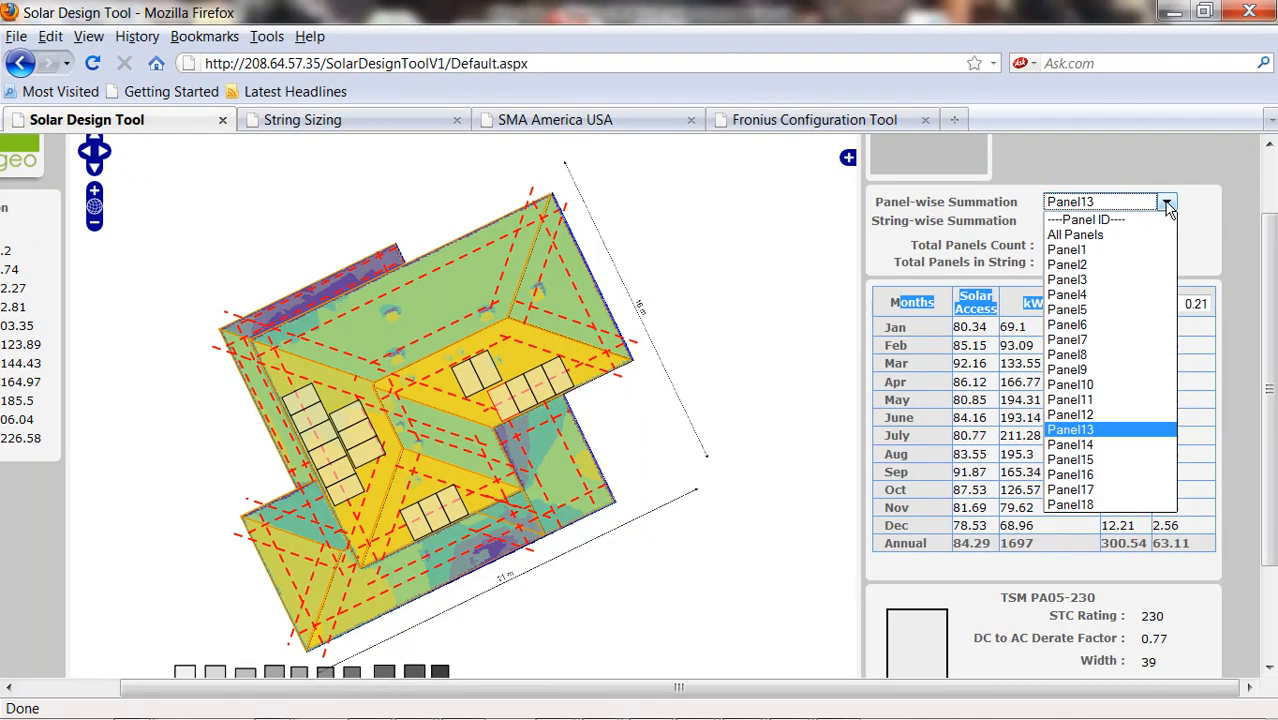
{"action": "left_click", "coordinate": [1082, 475]}
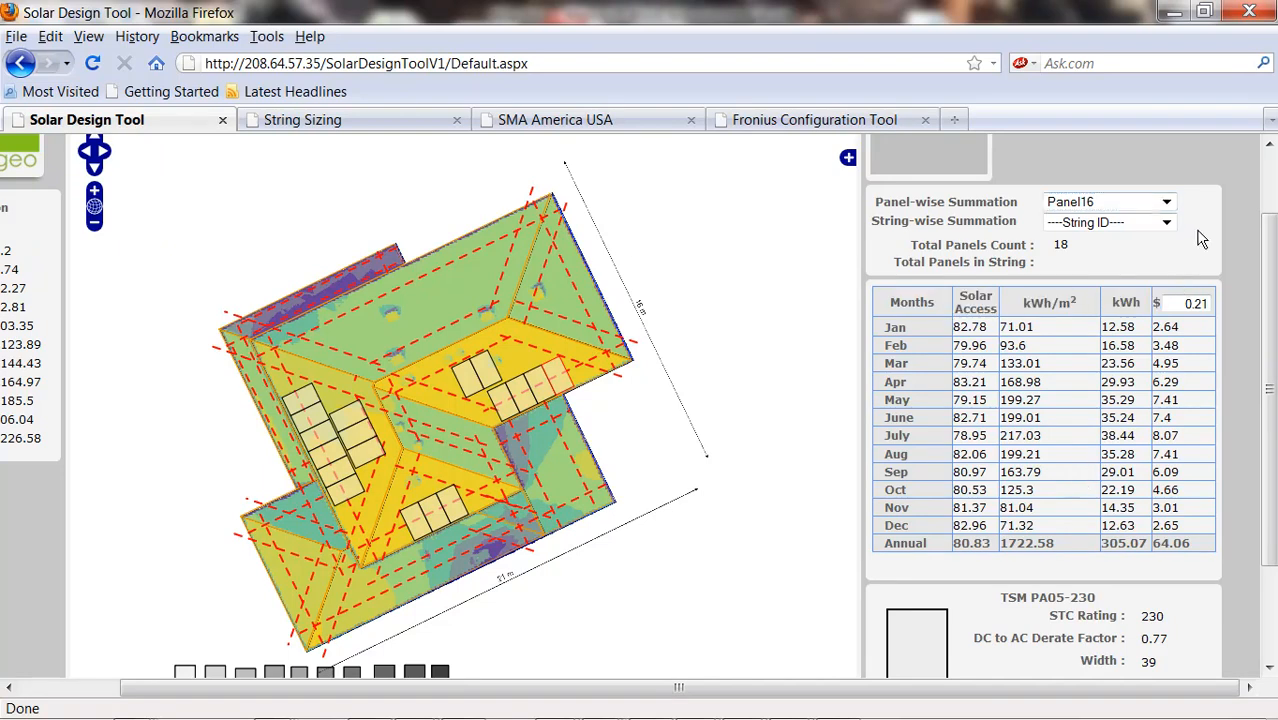
Switch to the PV Powered String Sizing tool and set the module manufacturer to Trina Solar.
{"action": "scroll", "coordinate": [600, 400], "scroll_direction": "up", "scroll_amount": 2}
{"action": "left_click", "coordinate": [302, 119]}
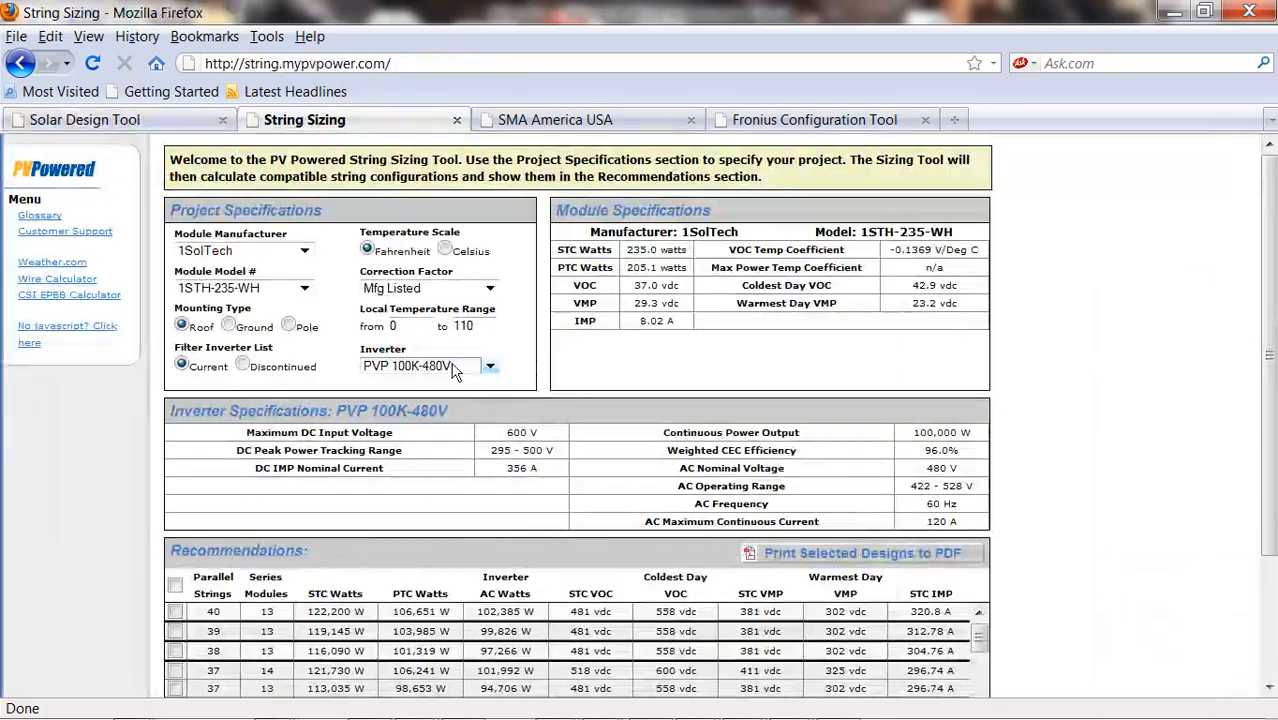
{"action": "left_click", "coordinate": [304, 252]}
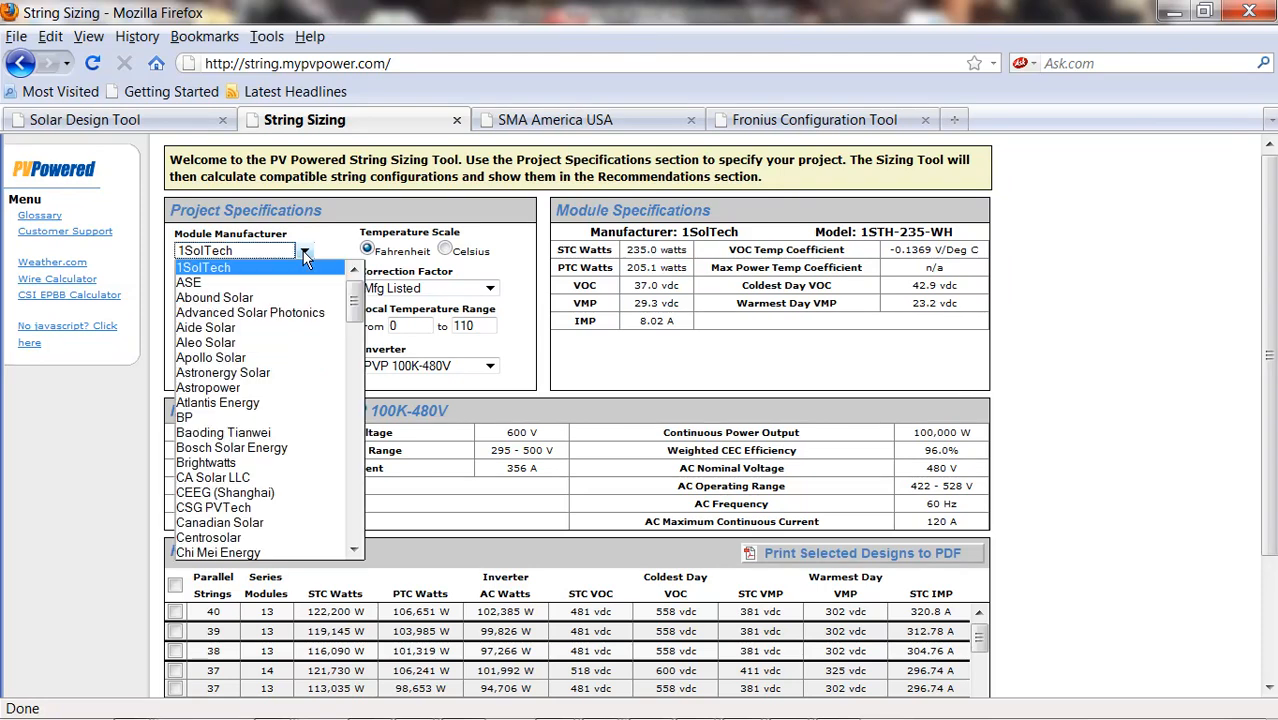
{"action": "left_click_drag", "start_coordinate": [354, 300], "coordinate": [363, 540]}
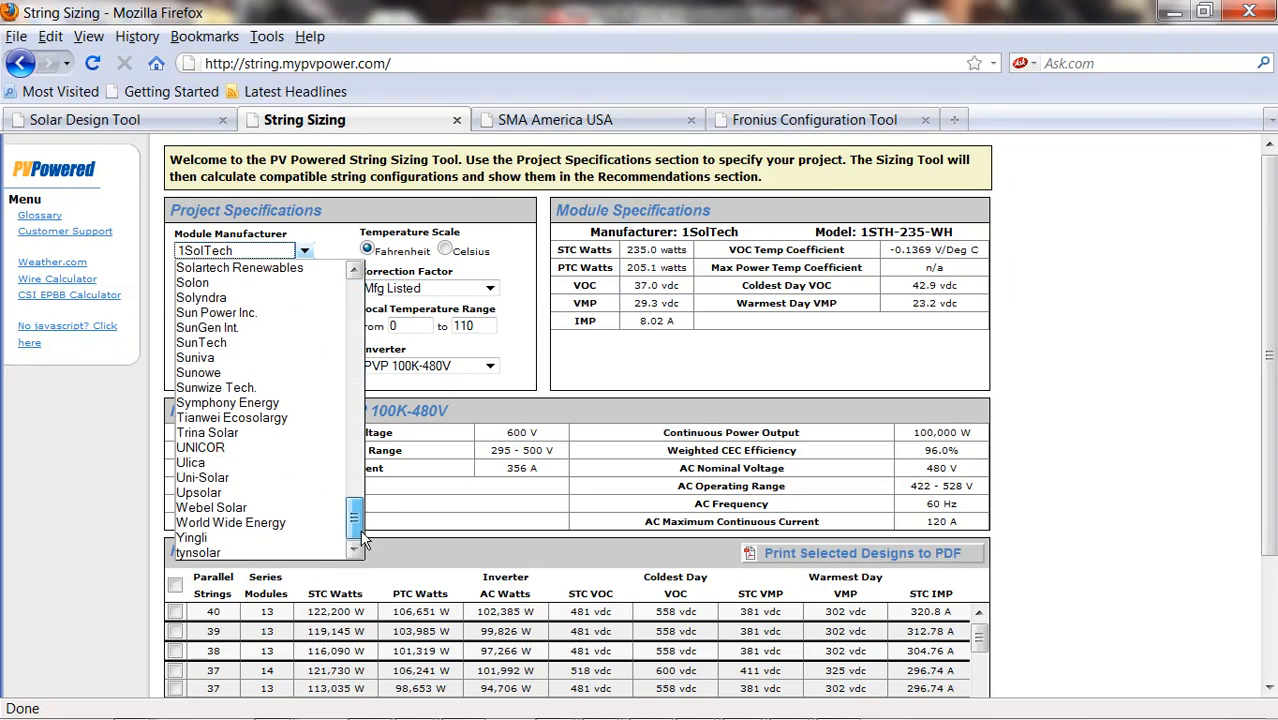
{"action": "left_click", "coordinate": [208, 431]}
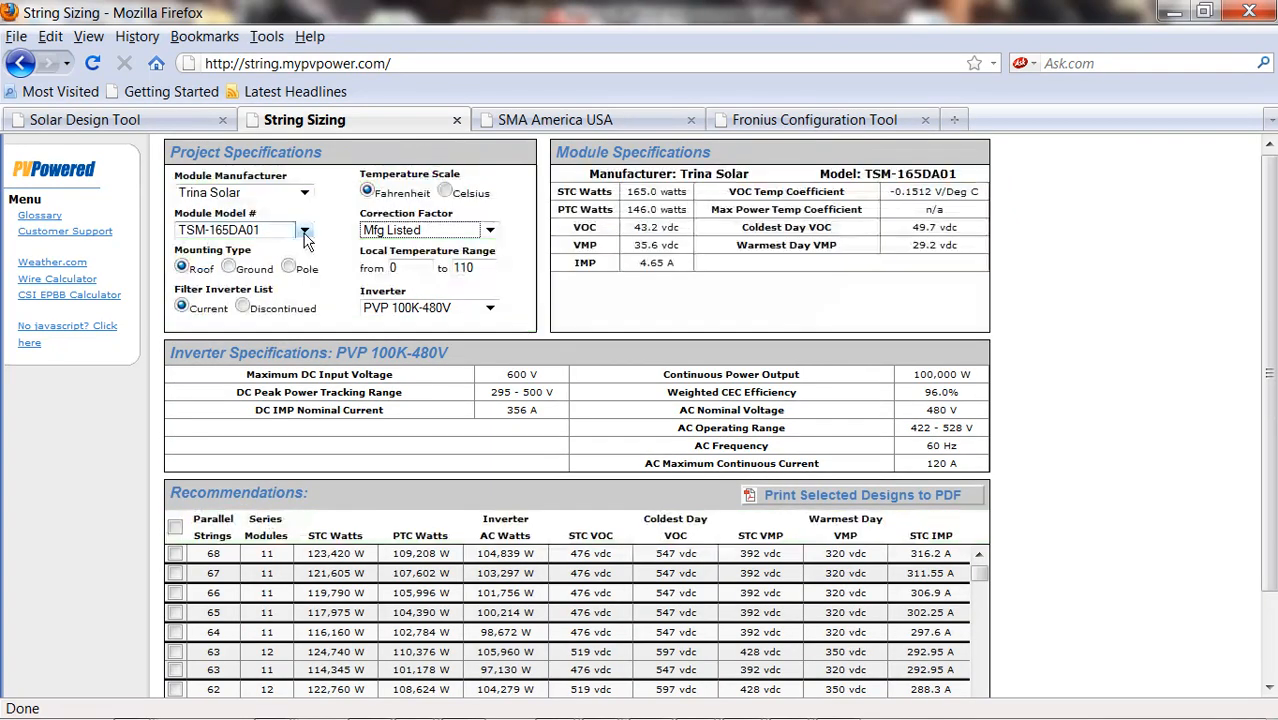
Set the module model to TSM-230PA05 and the inverter to PVP 4800 for the string sizing.
{"action": "left_click", "coordinate": [306, 233]}
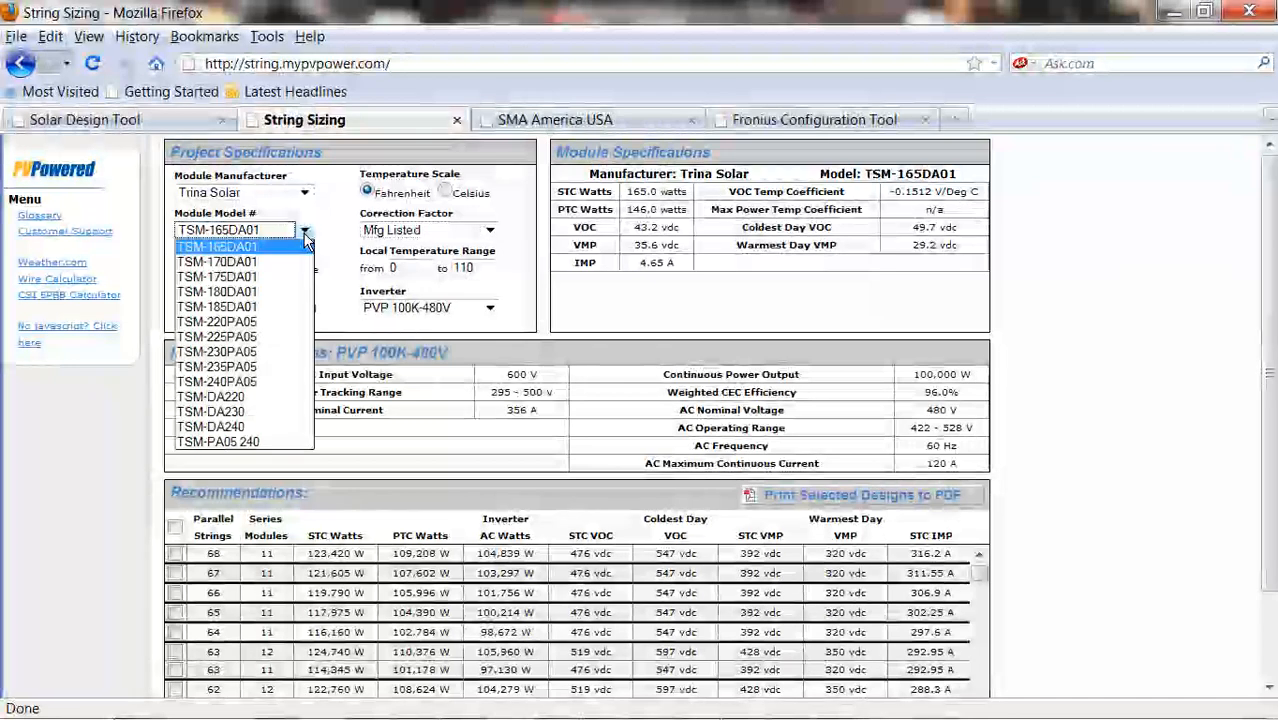
{"action": "left_click", "coordinate": [225, 353]}
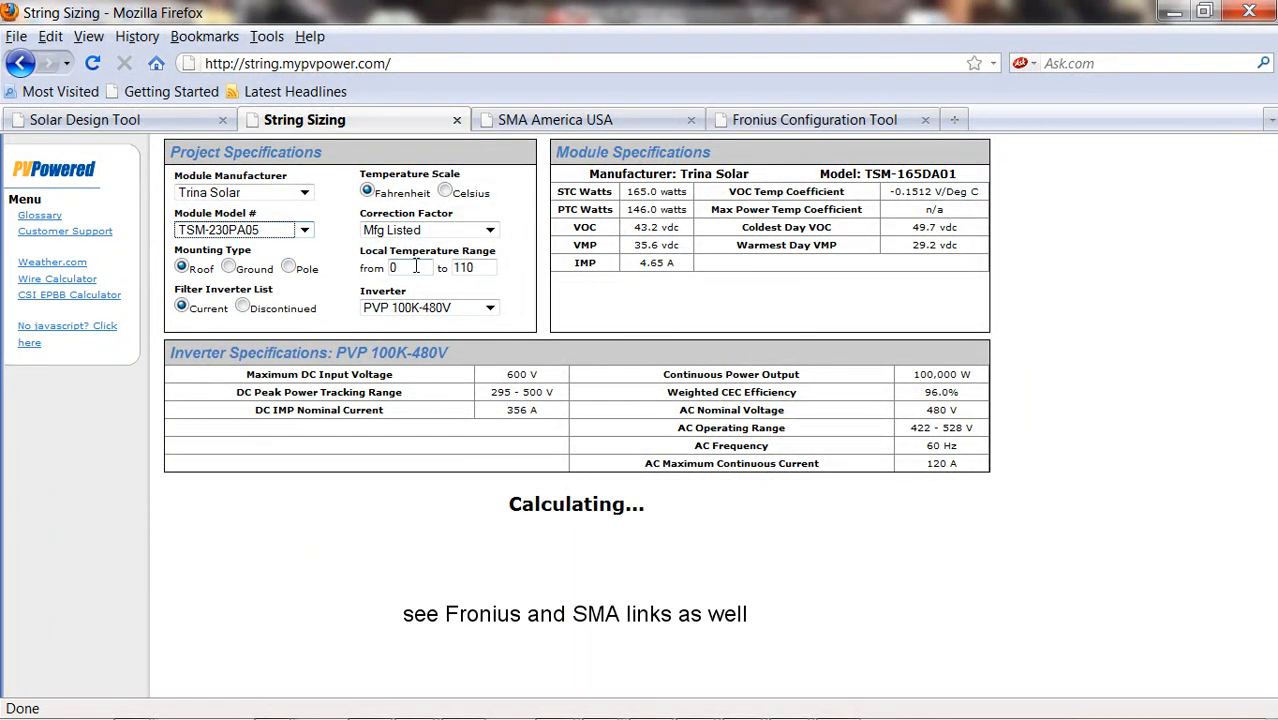
{"action": "left_click", "coordinate": [489, 308]}
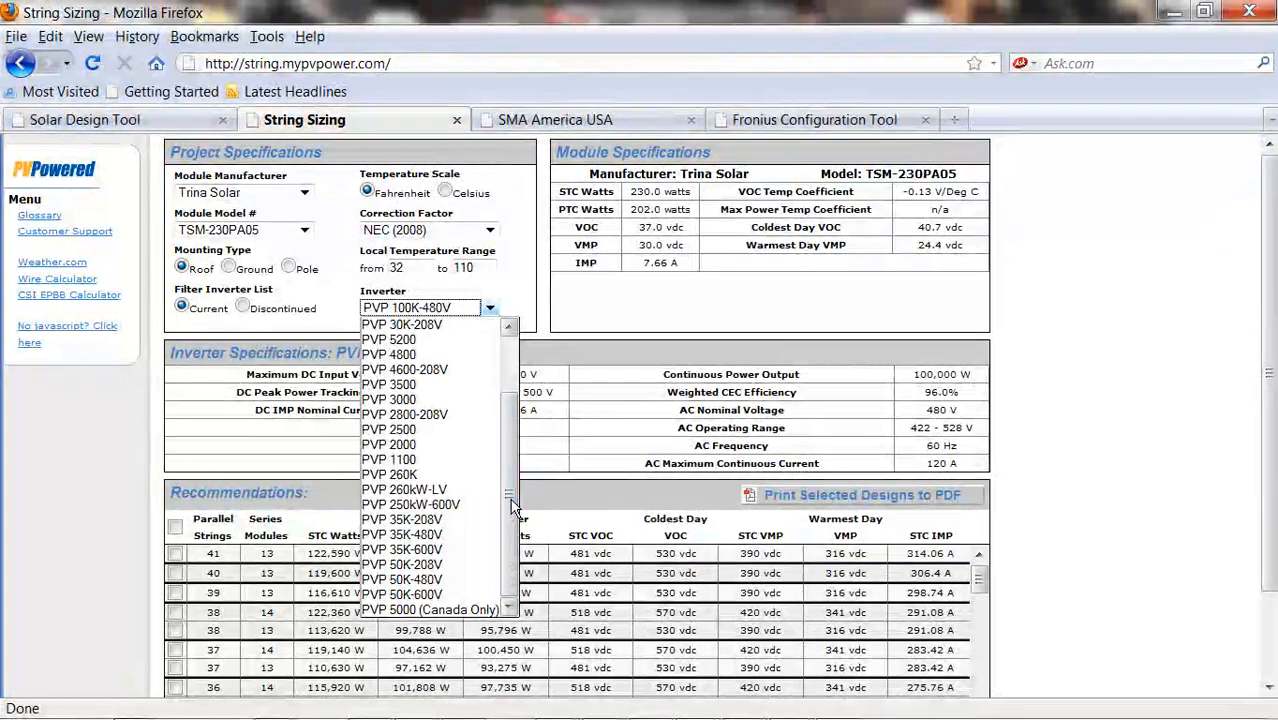
{"action": "left_click", "coordinate": [399, 354]}
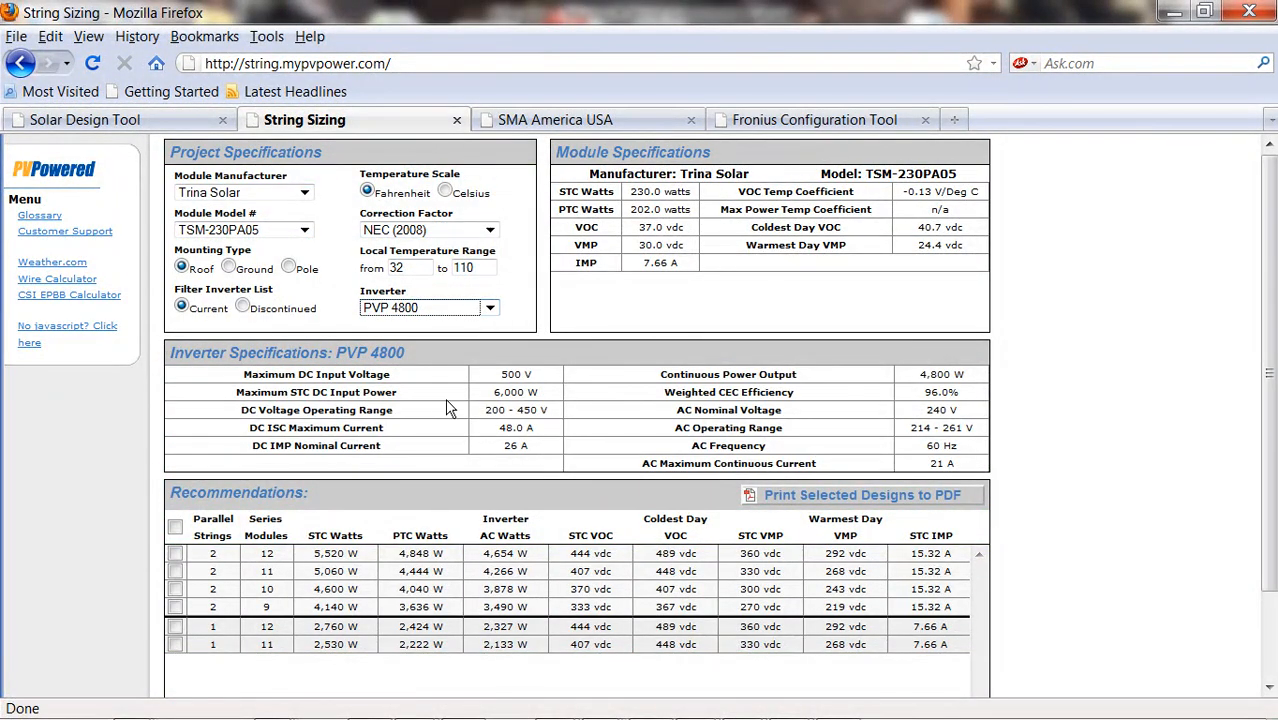
Export the configuration with 2 parallel strings of 9 series modules to PDF and look through the document.
{"action": "left_click", "coordinate": [174, 608]}
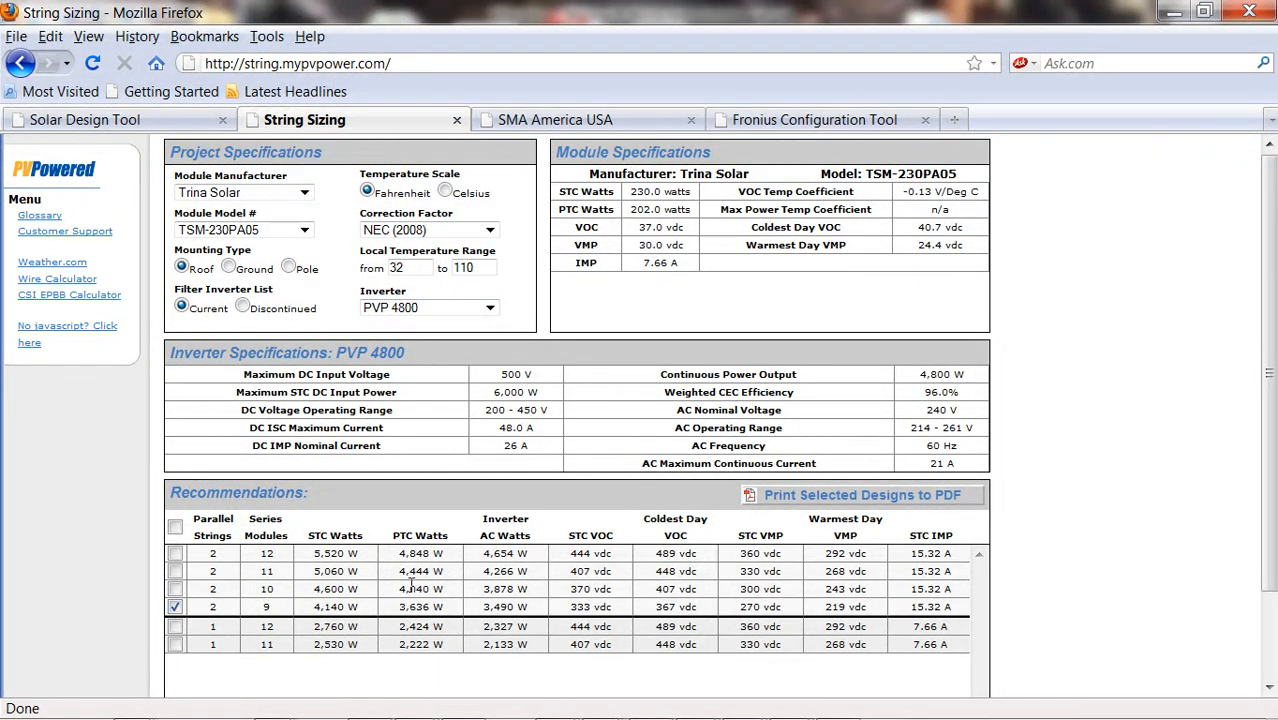
{"action": "left_click", "coordinate": [806, 497]}
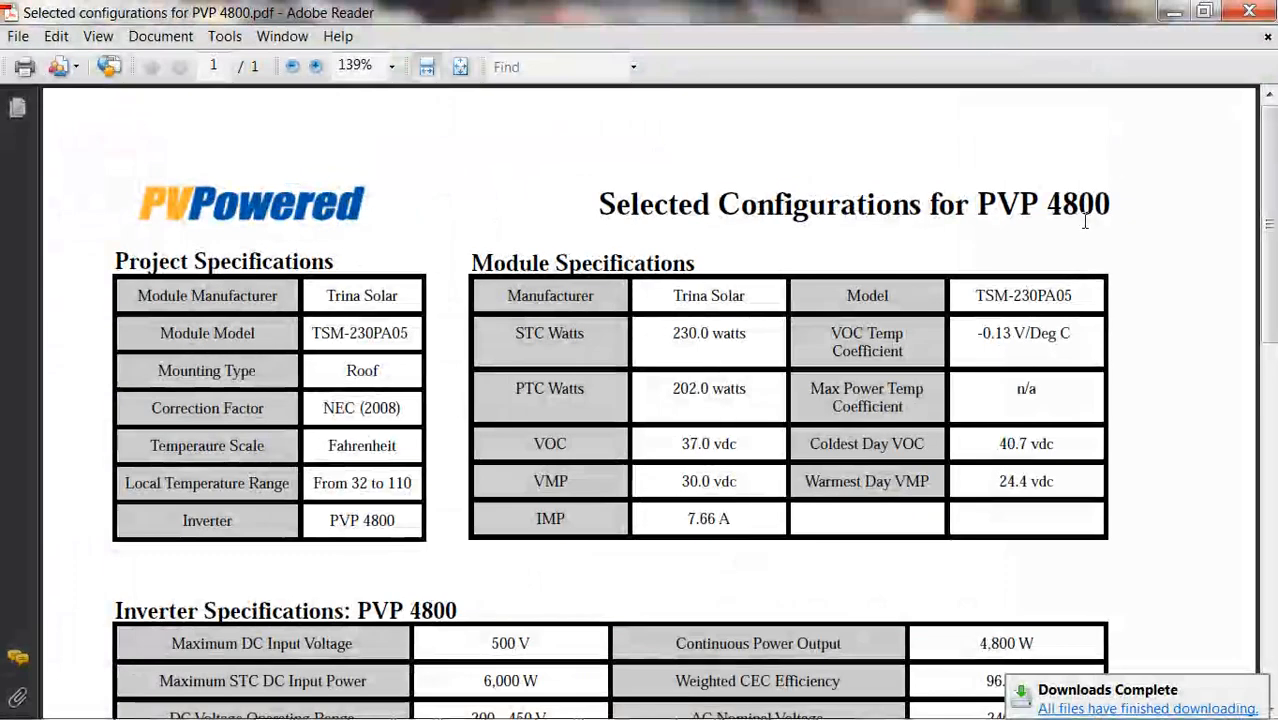
{"action": "left_click_drag", "start_coordinate": [1270, 232], "coordinate": [1270, 410]}
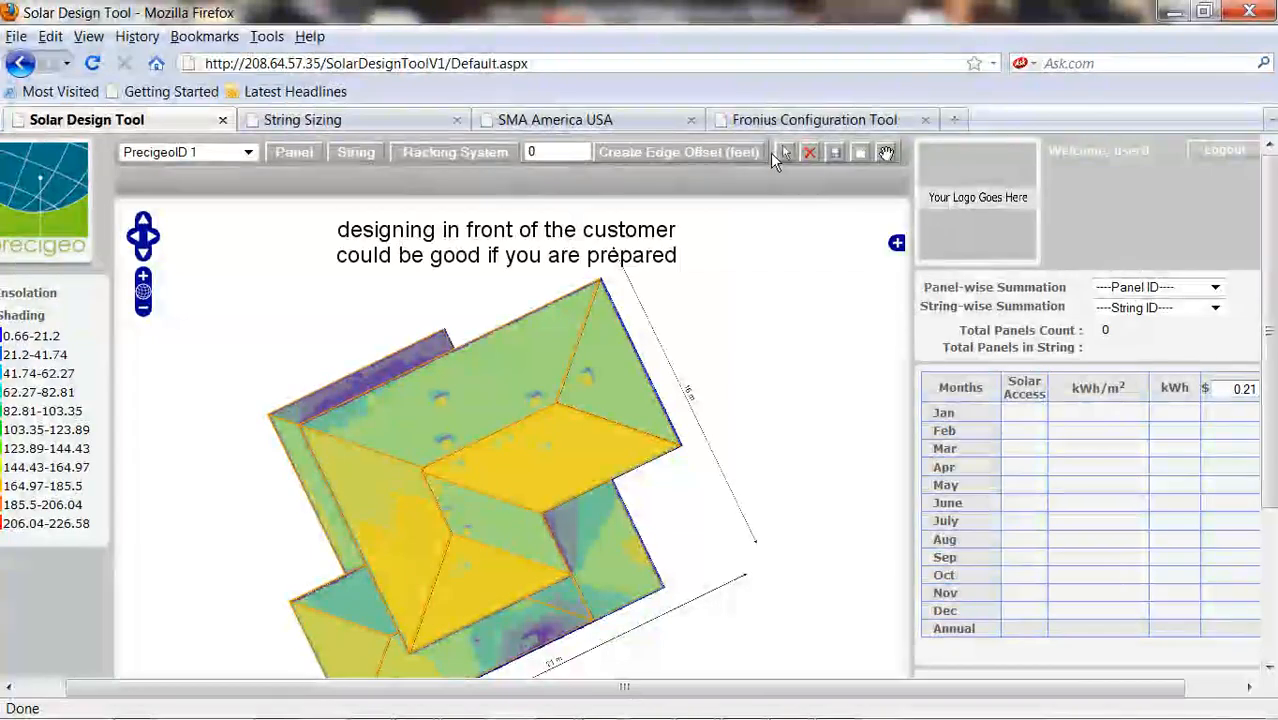
Return to the Solar Design Tool and create a 3-foot edge offset on all roof faces.
{"action": "left_click", "coordinate": [557, 152]}
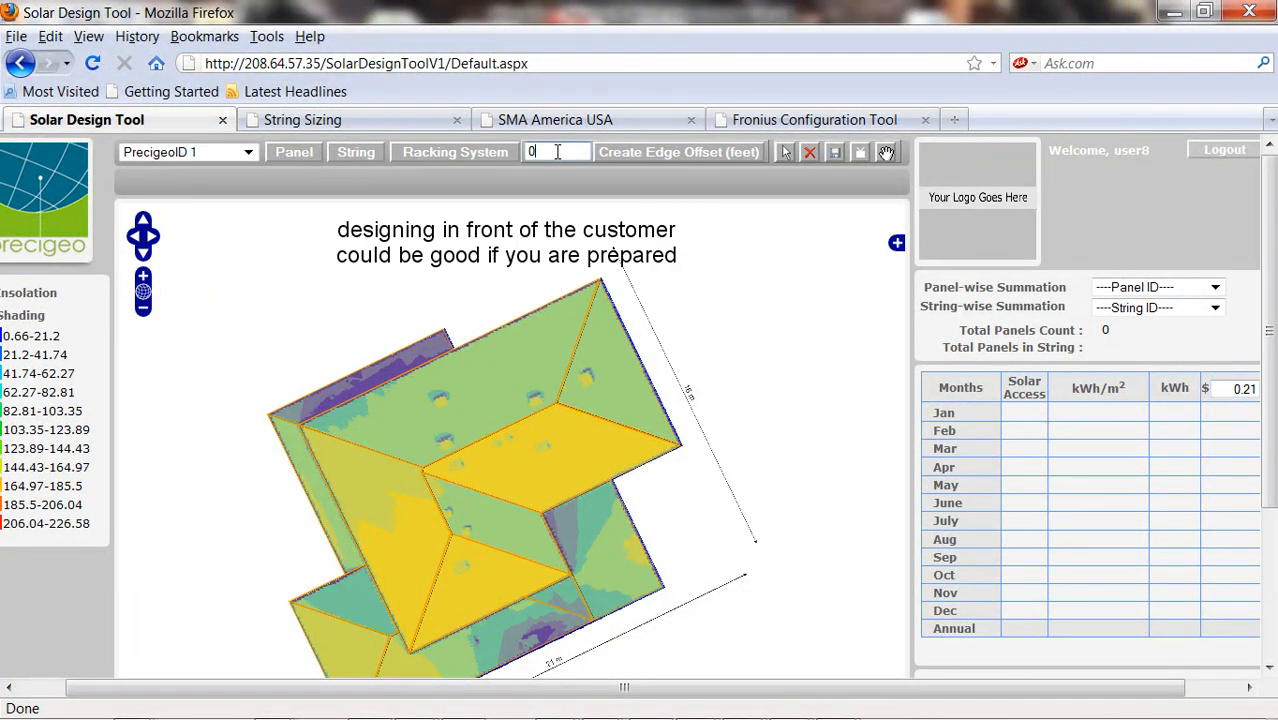
{"action": "left_click", "coordinate": [631, 155]}
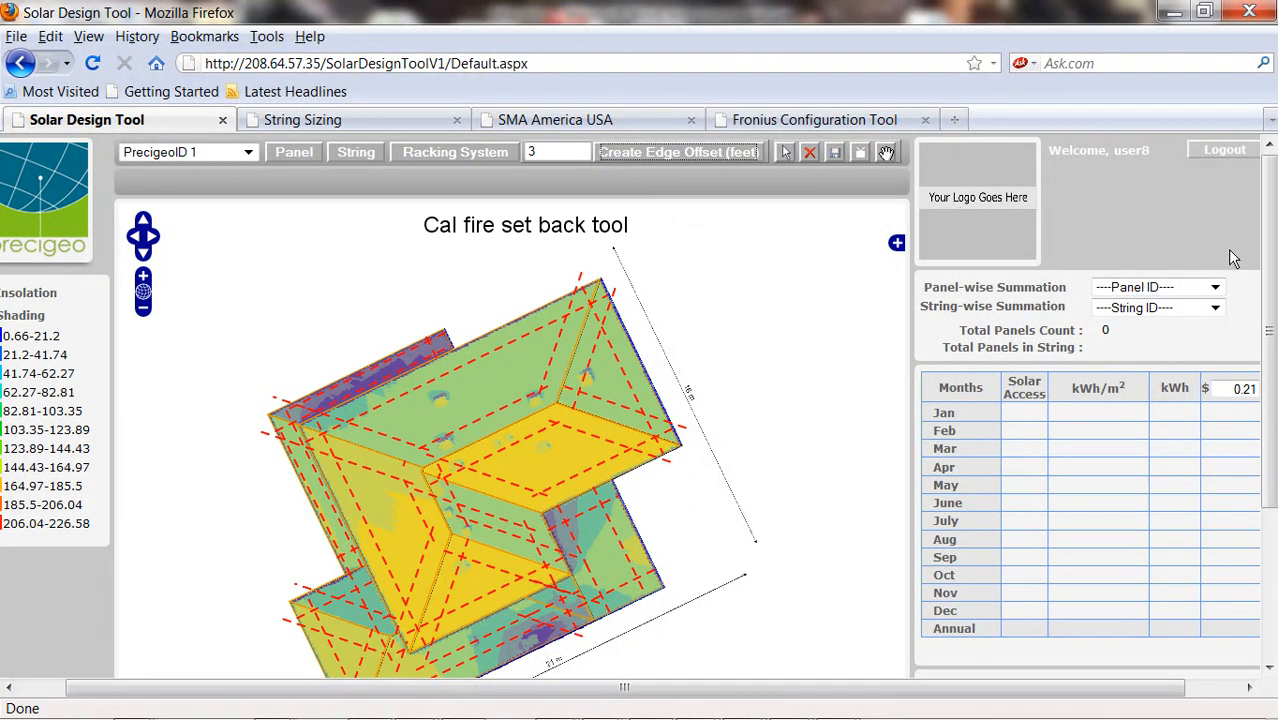
Place a row of three TSM PA05-230 panels along the eave of the lower yellow roof face.
{"action": "scroll", "coordinate": [1269, 280], "scroll_direction": "down", "scroll_amount": 3}
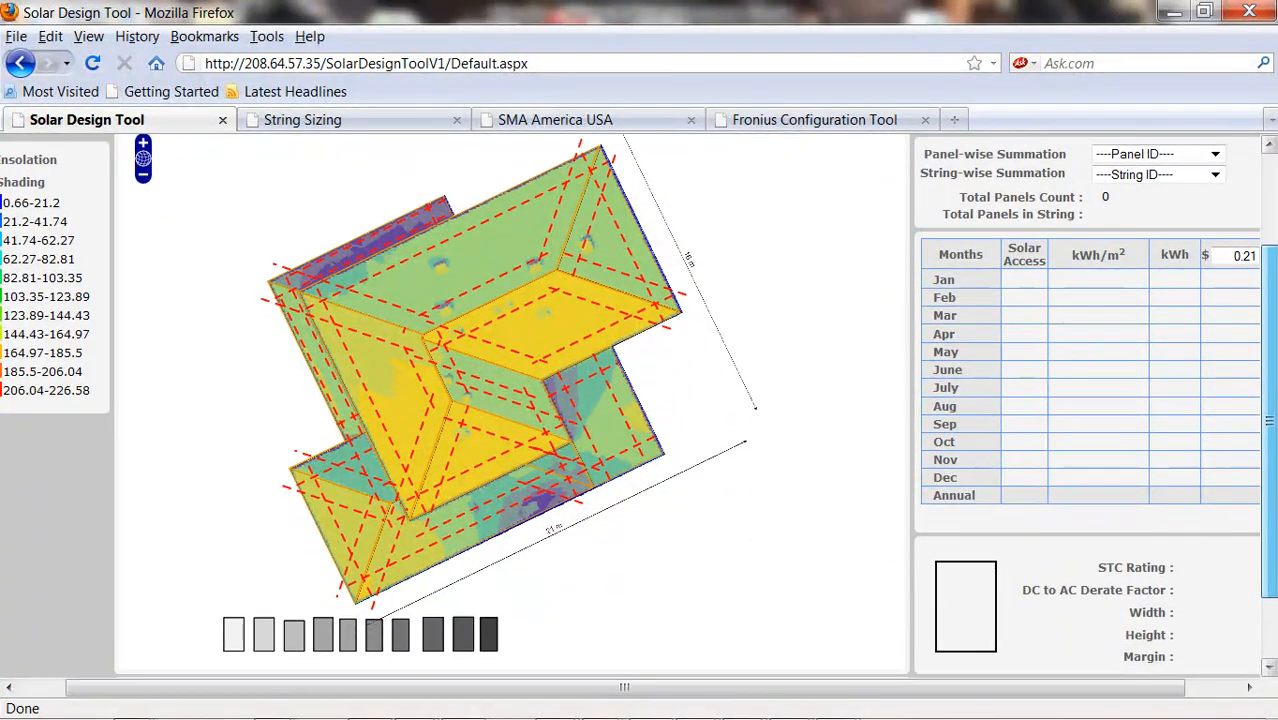
{"action": "left_click_drag", "start_coordinate": [233, 636], "coordinate": [465, 471]}
{"action": "key", "text": "Right"}
{"action": "key", "text": "Right"}
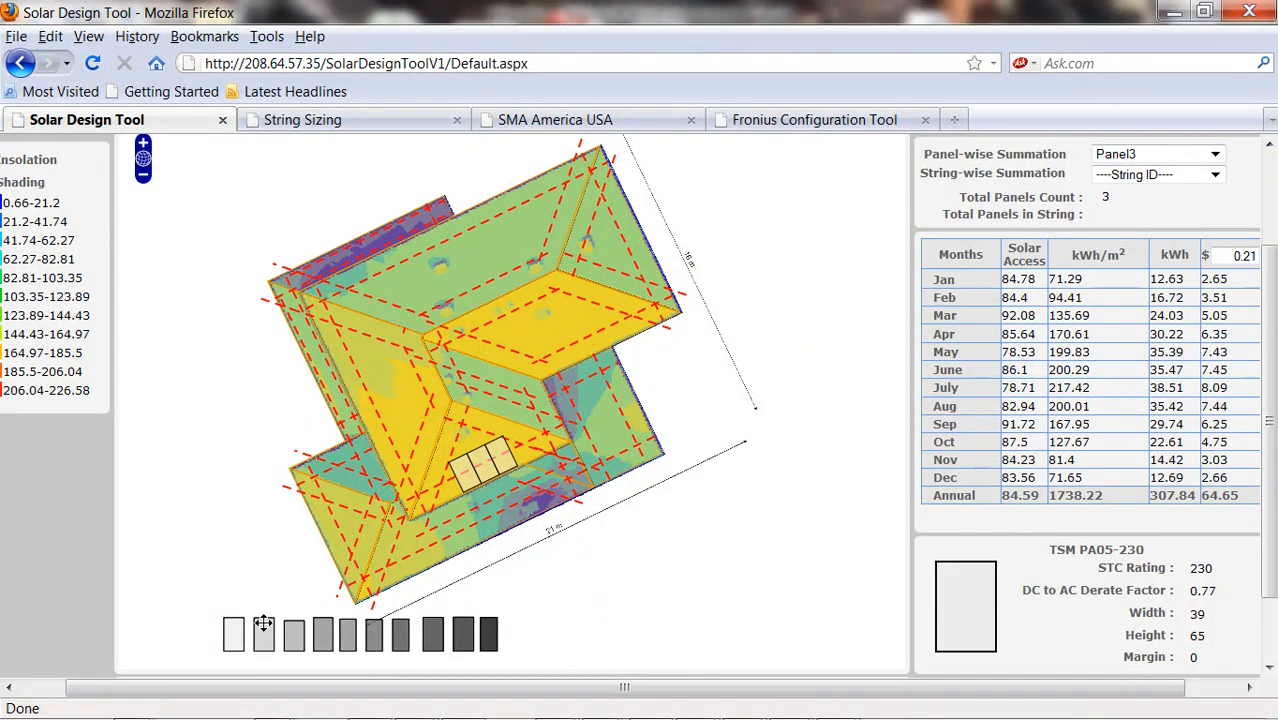
Place a row of four panels along the lower edge of the upper yellow roof face and two more just above it.
{"action": "left_click_drag", "start_coordinate": [233, 634], "coordinate": [545, 348]}
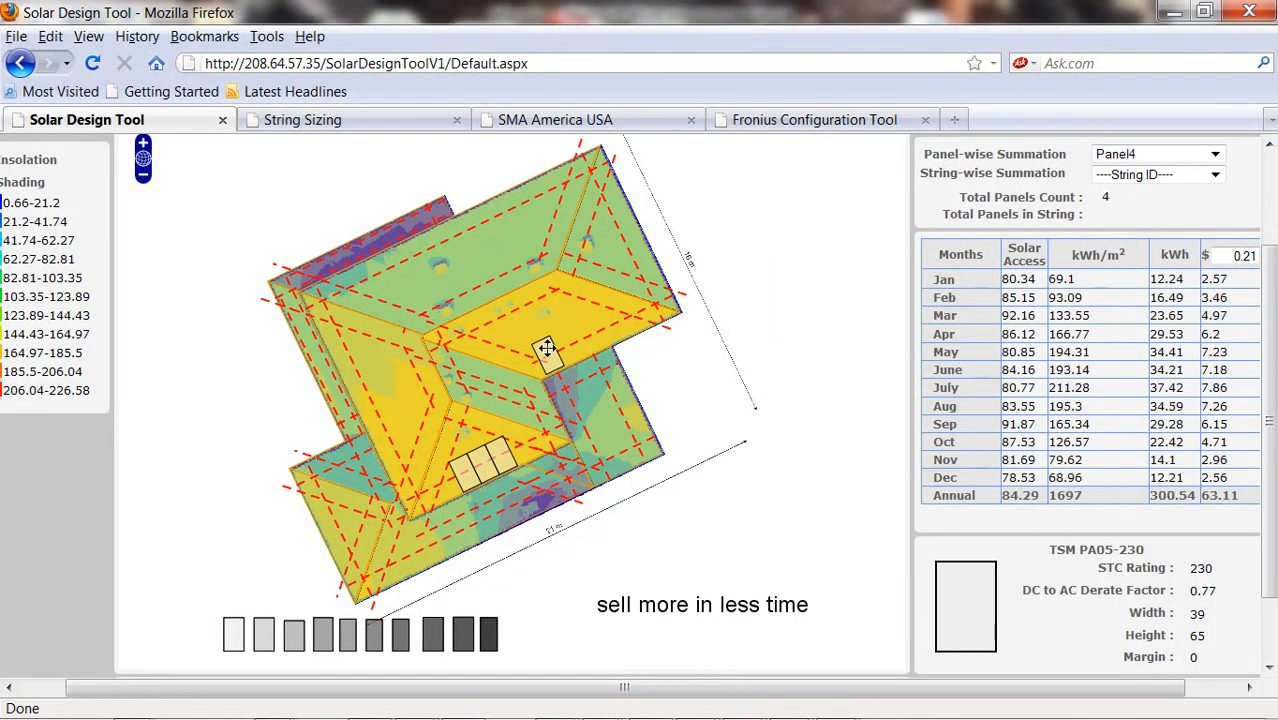
{"action": "key", "text": "Right"}
{"action": "key", "text": "Right"}
{"action": "key", "text": "Right"}
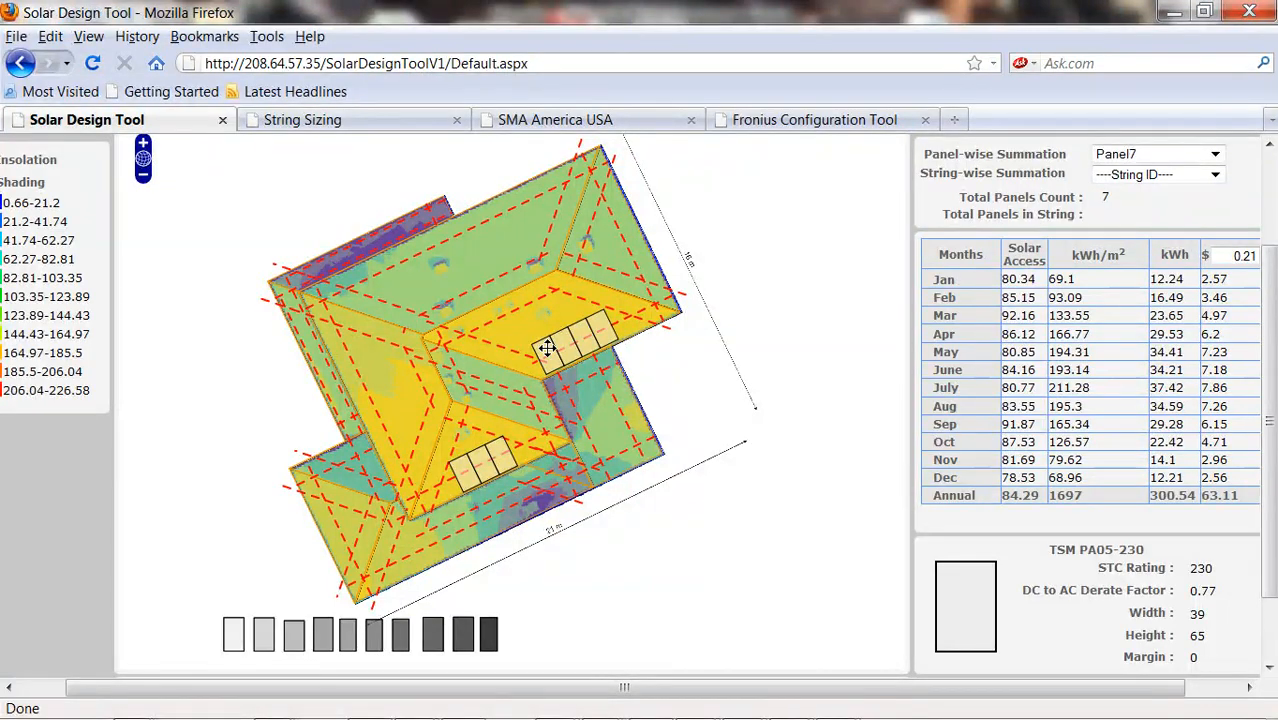
{"action": "left_click_drag", "start_coordinate": [233, 633], "coordinate": [490, 345]}
Create a string and assign all nine placed panels to it.
{"action": "left_click", "coordinate": [345, 151]}
{"action": "left_click", "coordinate": [340, 182]}
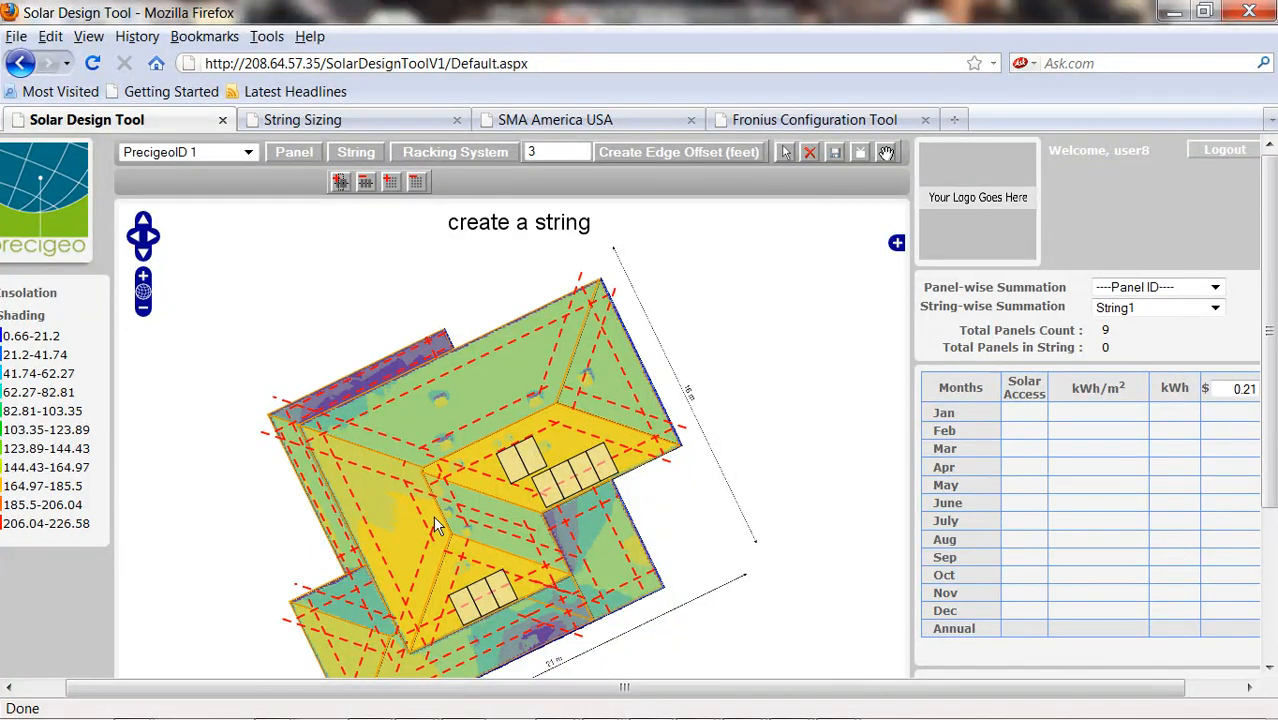
{"action": "left_click", "coordinate": [785, 155]}
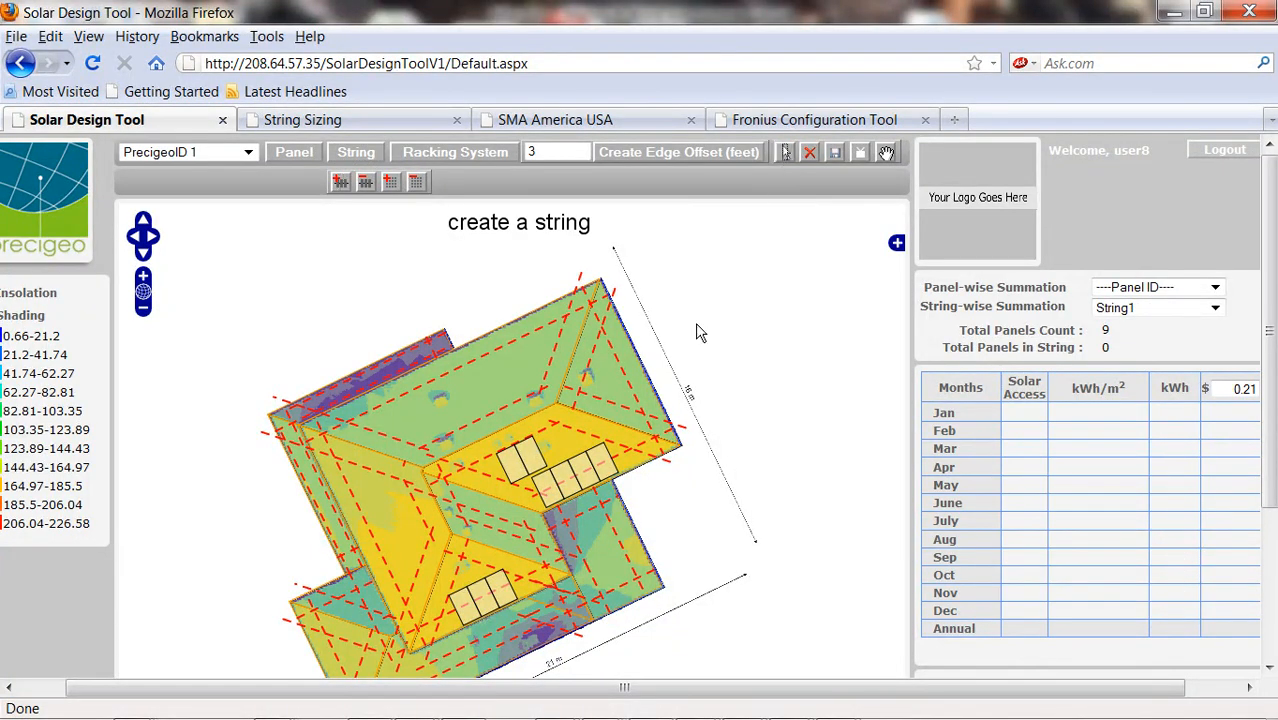
{"action": "left_click", "coordinate": [463, 610]}
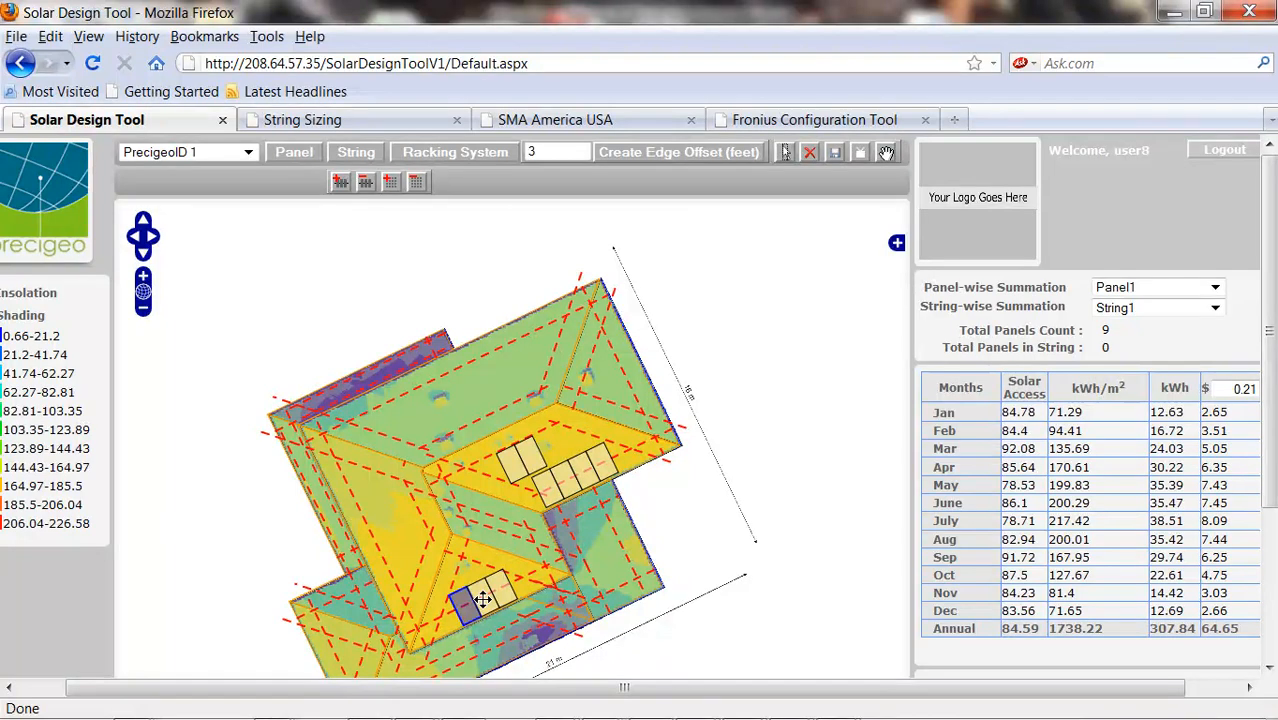
{"action": "left_click", "coordinate": [483, 607], "text": "shift"}
{"action": "left_click", "coordinate": [498, 591], "text": "shift"}
{"action": "left_click", "coordinate": [516, 474], "text": "shift"}
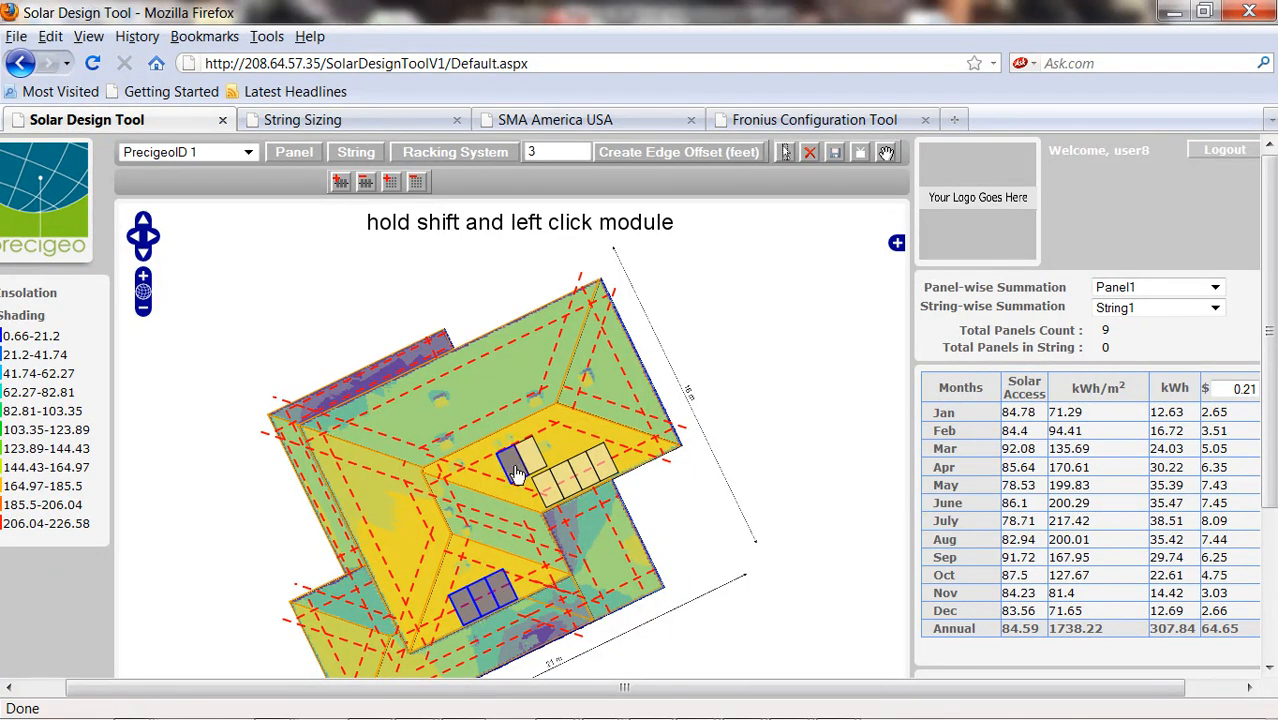
{"action": "left_click", "coordinate": [527, 459], "text": "shift"}
{"action": "left_click", "coordinate": [545, 487], "text": "shift"}
{"action": "left_click", "coordinate": [567, 487], "text": "shift"}
{"action": "left_click", "coordinate": [584, 474], "text": "shift"}
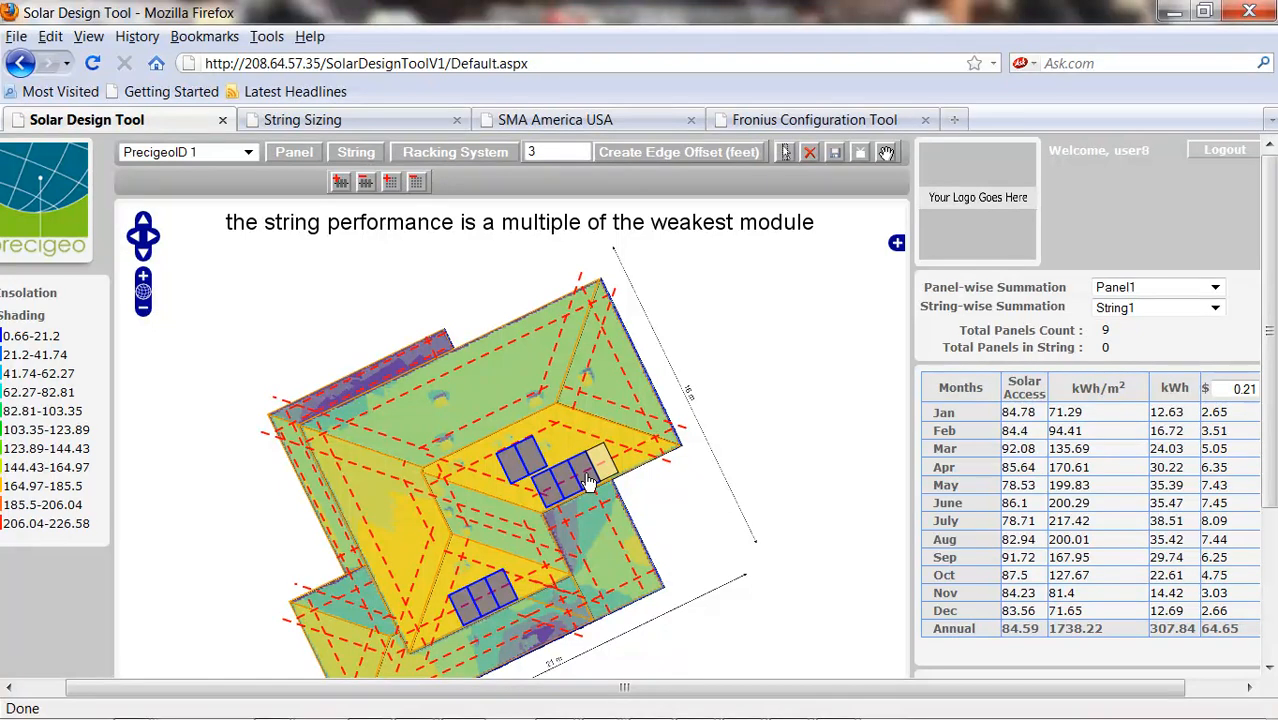
{"action": "left_click", "coordinate": [597, 465], "text": "shift"}
{"action": "left_click", "coordinate": [391, 183]}
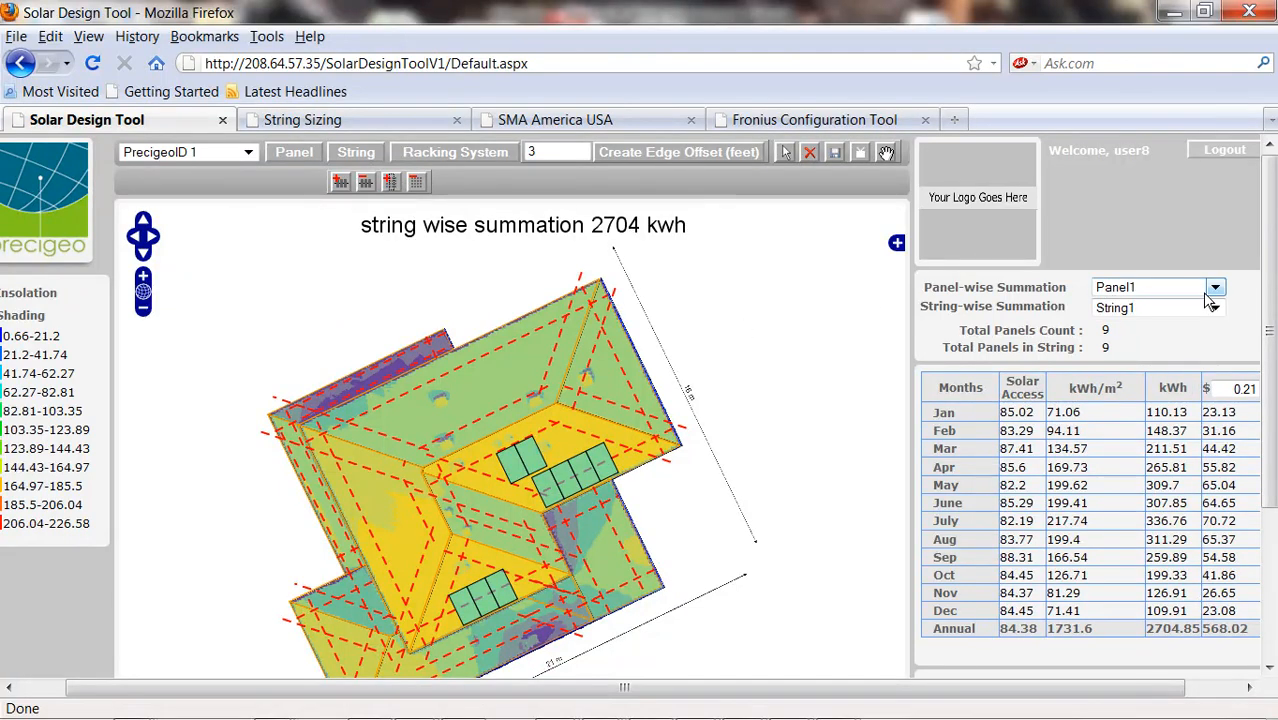
Show the panel-wise summation for All Panels to compare the nine panels' production with the string's.
{"action": "left_click_drag", "start_coordinate": [1268, 300], "coordinate": [1270, 366]}
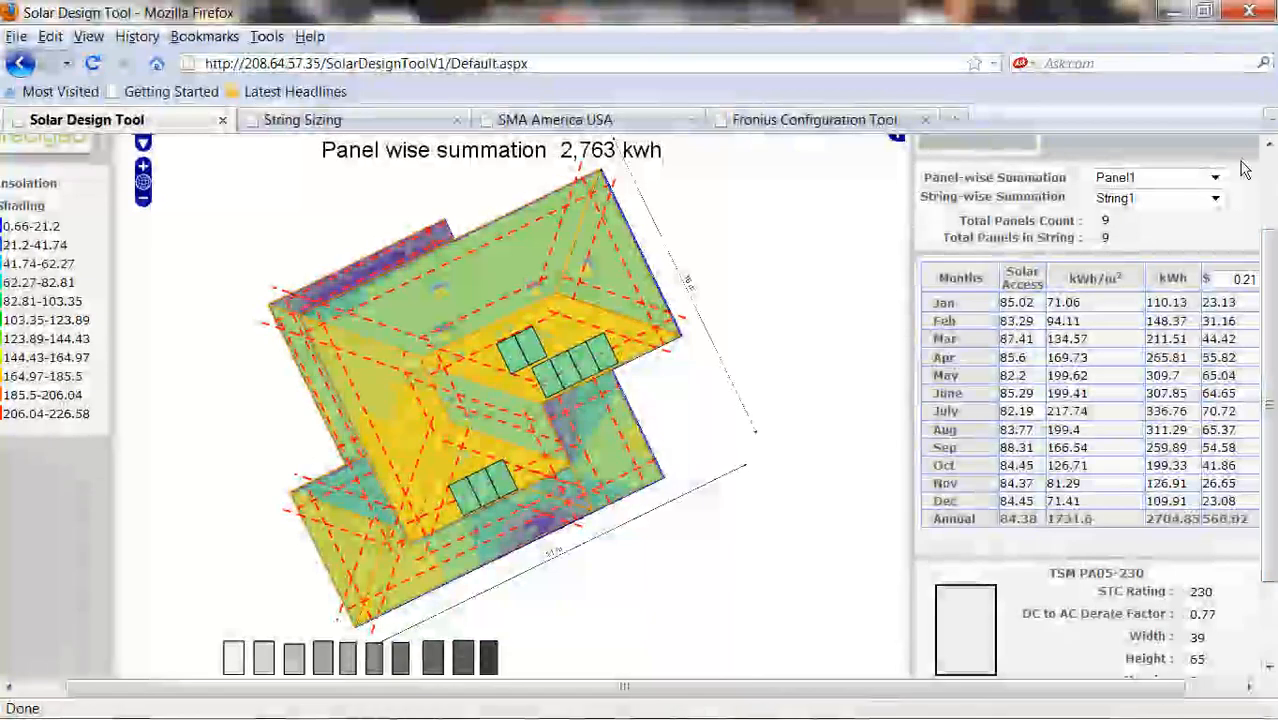
{"action": "left_click", "coordinate": [1215, 180]}
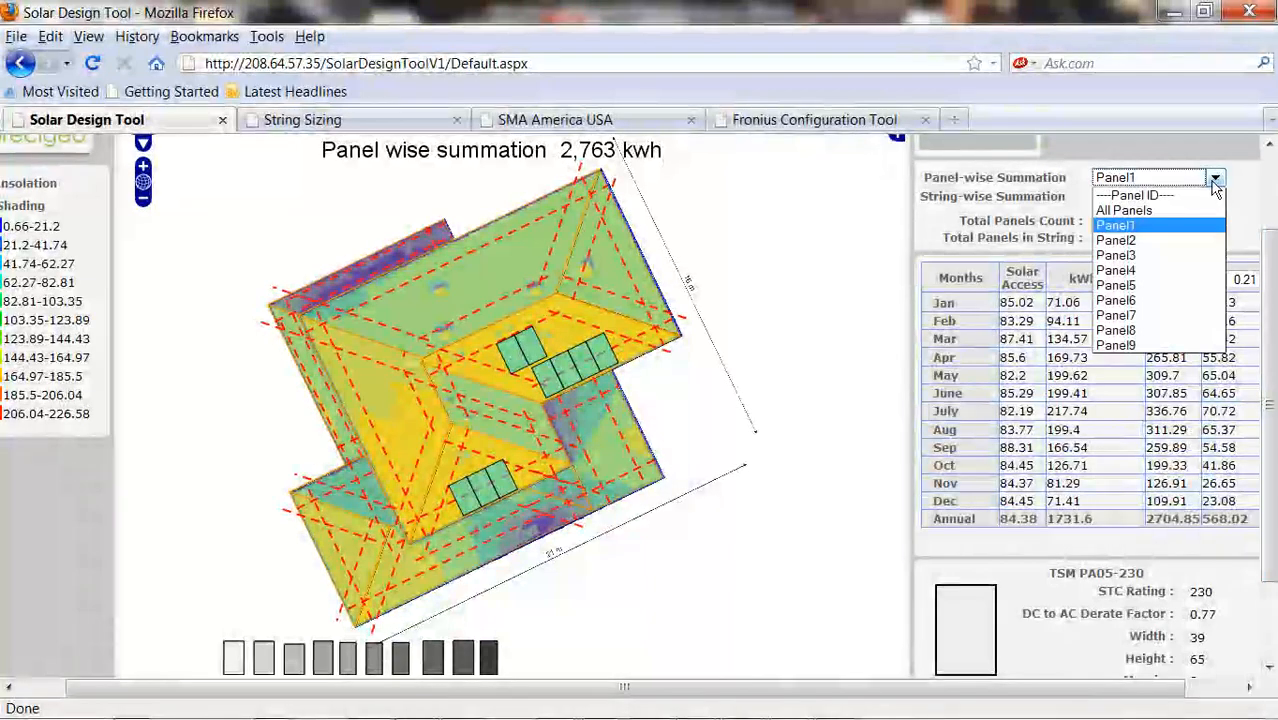
{"action": "left_click", "coordinate": [1140, 216]}
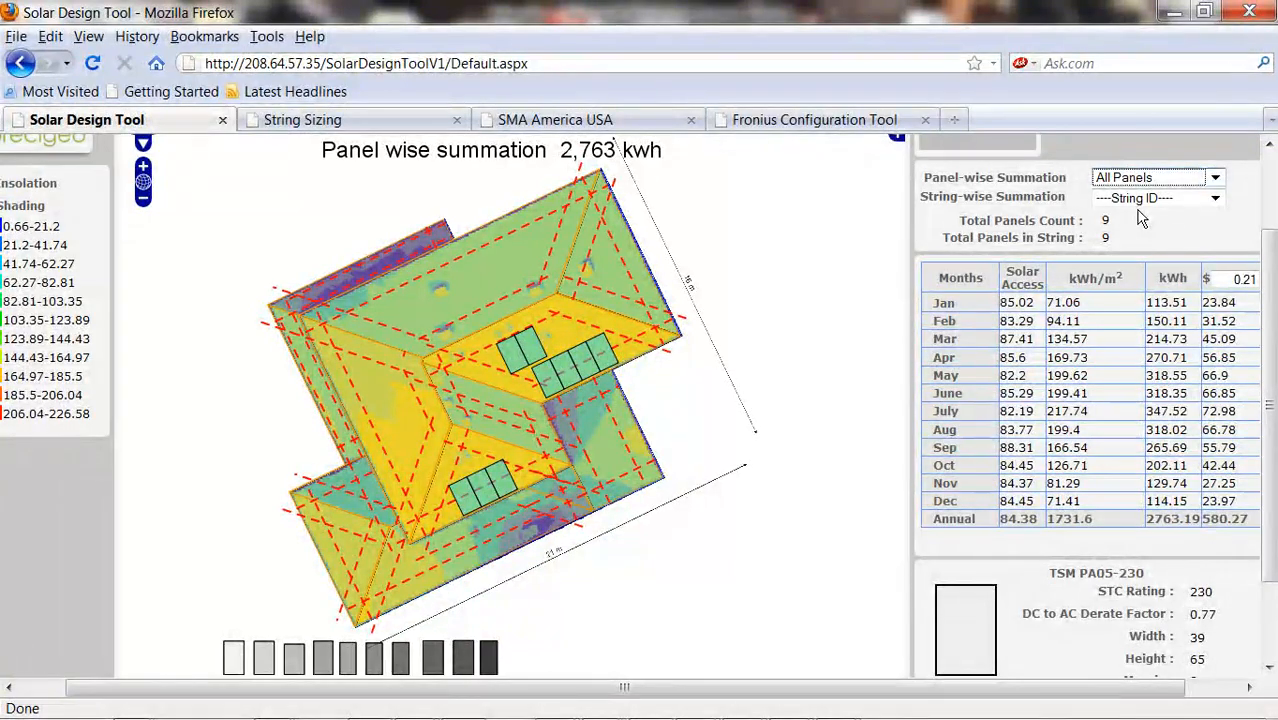
Place a column of six panels along the outer edge of the west-facing yellow roof face.
{"action": "scroll", "coordinate": [255, 625], "scroll_direction": "down", "scroll_amount": 1}
{"action": "left_click_drag", "start_coordinate": [233, 632], "coordinate": [361, 352]}
{"action": "key", "text": "Down"}
{"action": "key", "text": "Down"}
{"action": "key", "text": "Down"}
{"action": "key", "text": "Down"}
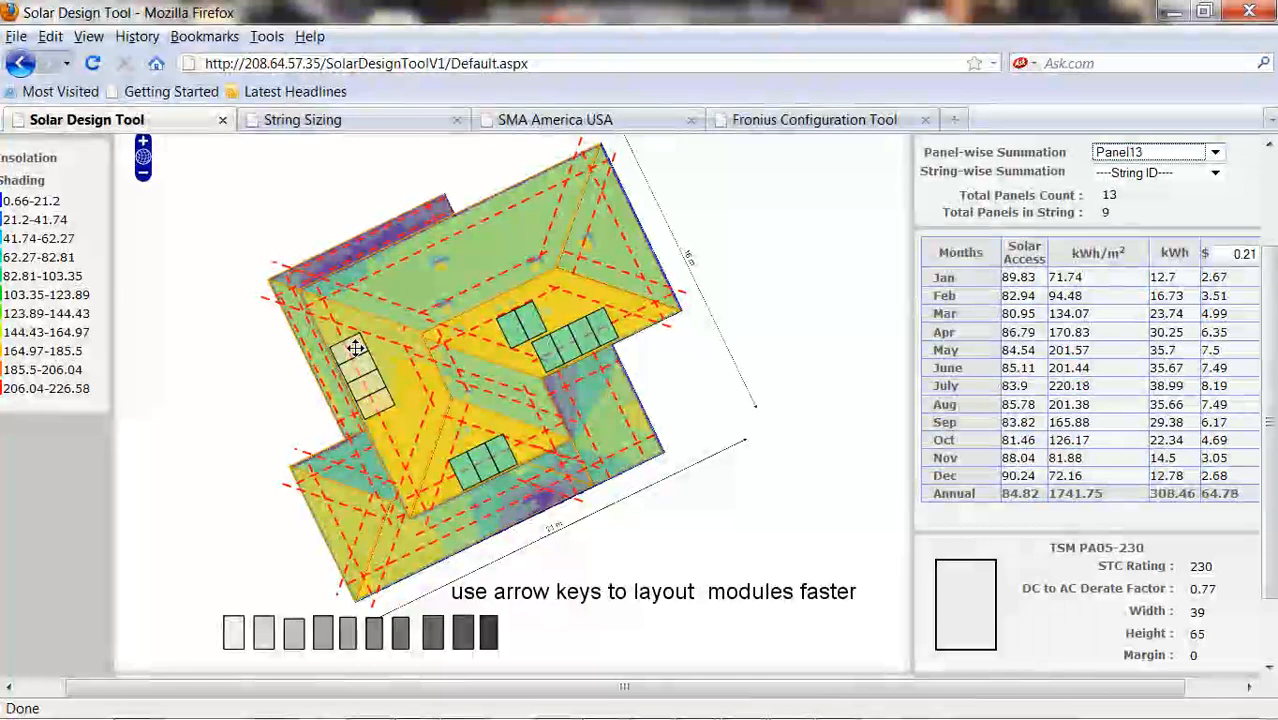
{"action": "key", "text": "Down"}
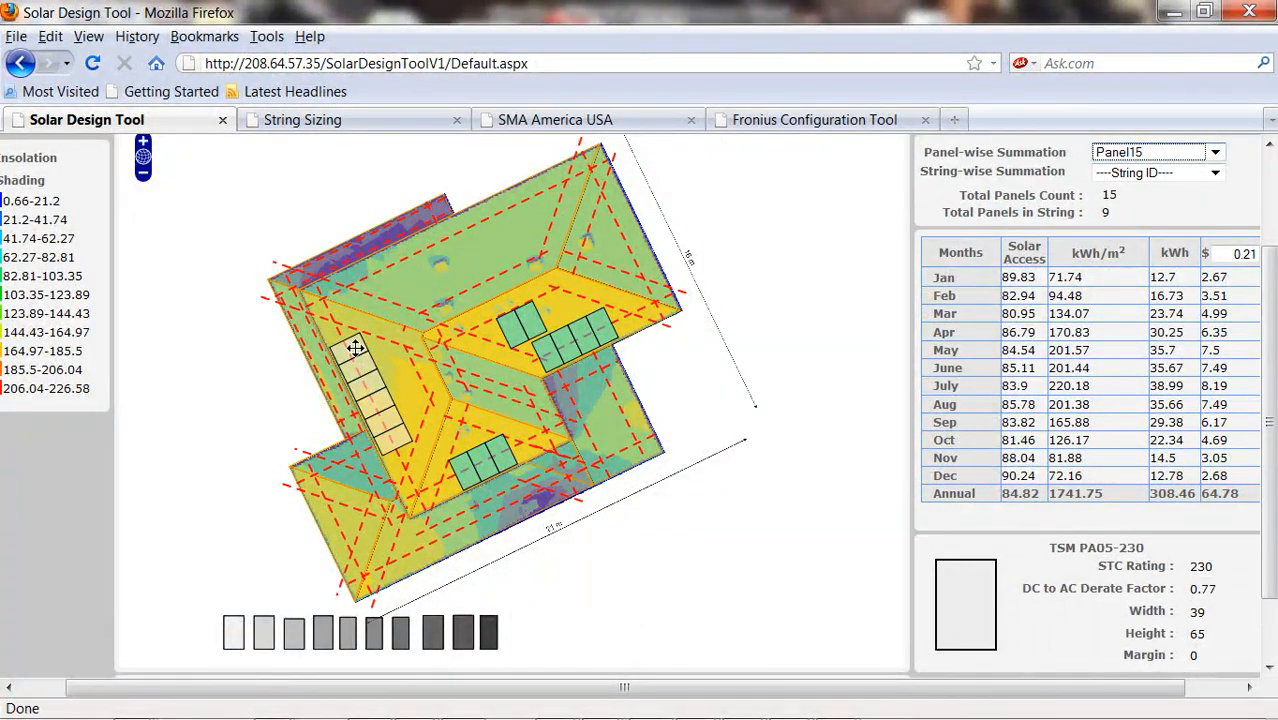
Add a second column of three panels beside the six-panel column on the west-facing roof face.
{"action": "left_click_drag", "start_coordinate": [386, 417], "coordinate": [400, 367]}
{"action": "key", "text": "Down"}
{"action": "key", "text": "Down"}
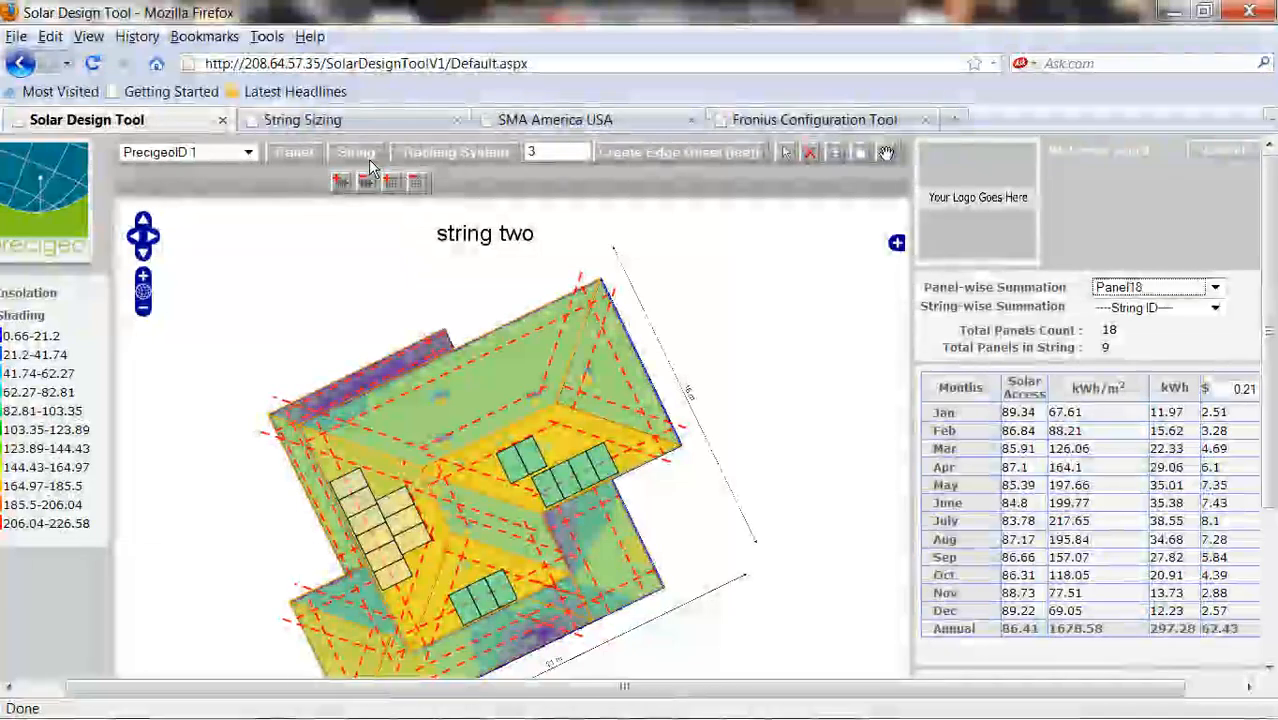
Create a second string and assign the nine panels on the west-facing roof face to it.
{"action": "left_click", "coordinate": [340, 182]}
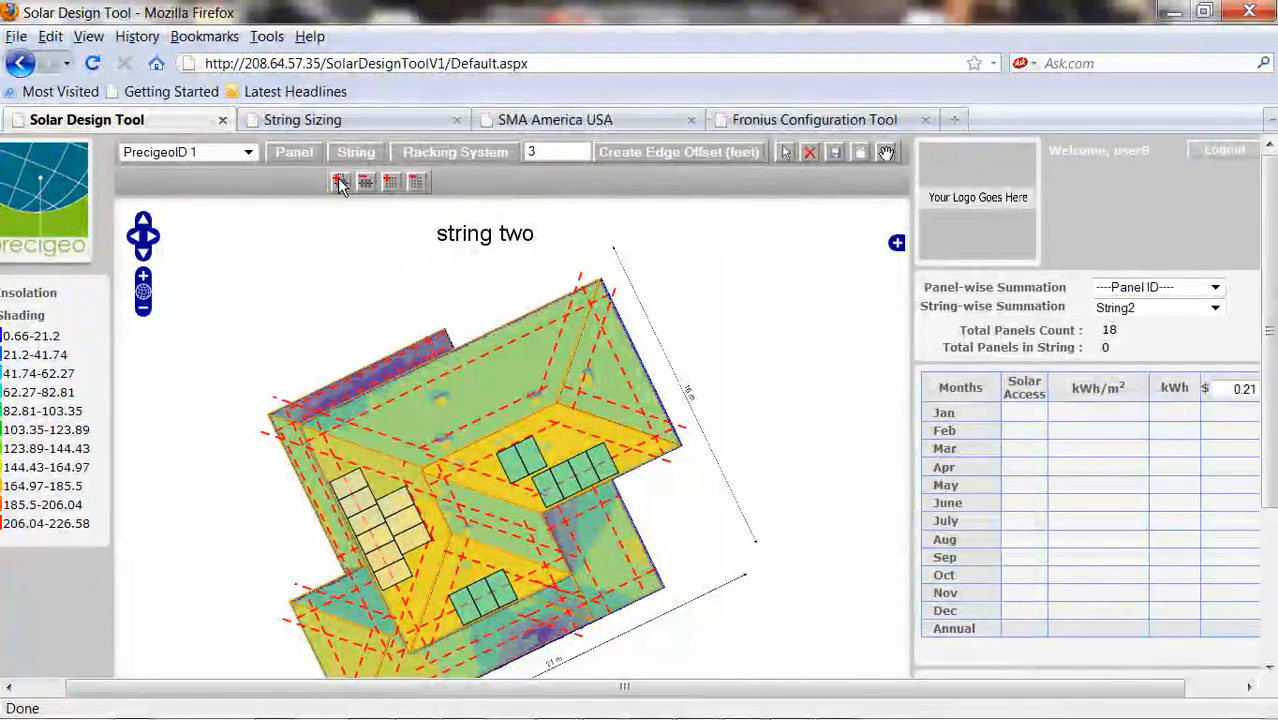
{"action": "left_click", "coordinate": [786, 155]}
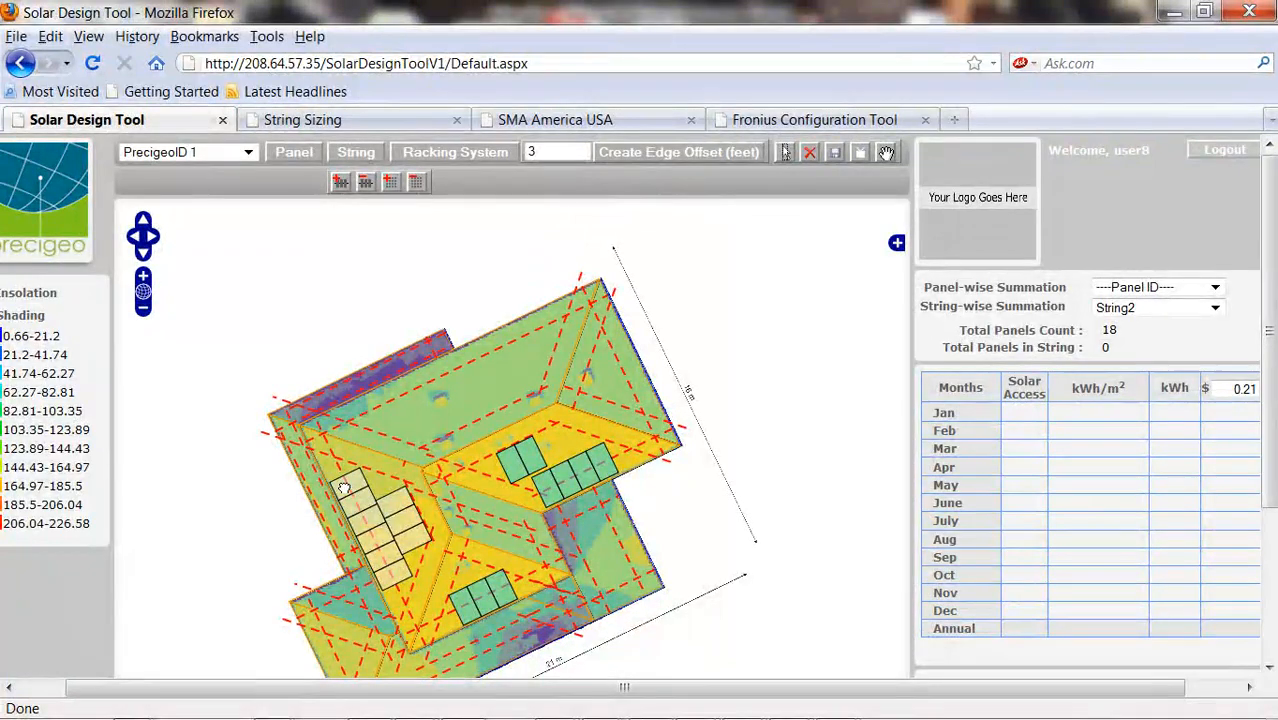
{"action": "left_click", "coordinate": [345, 490]}
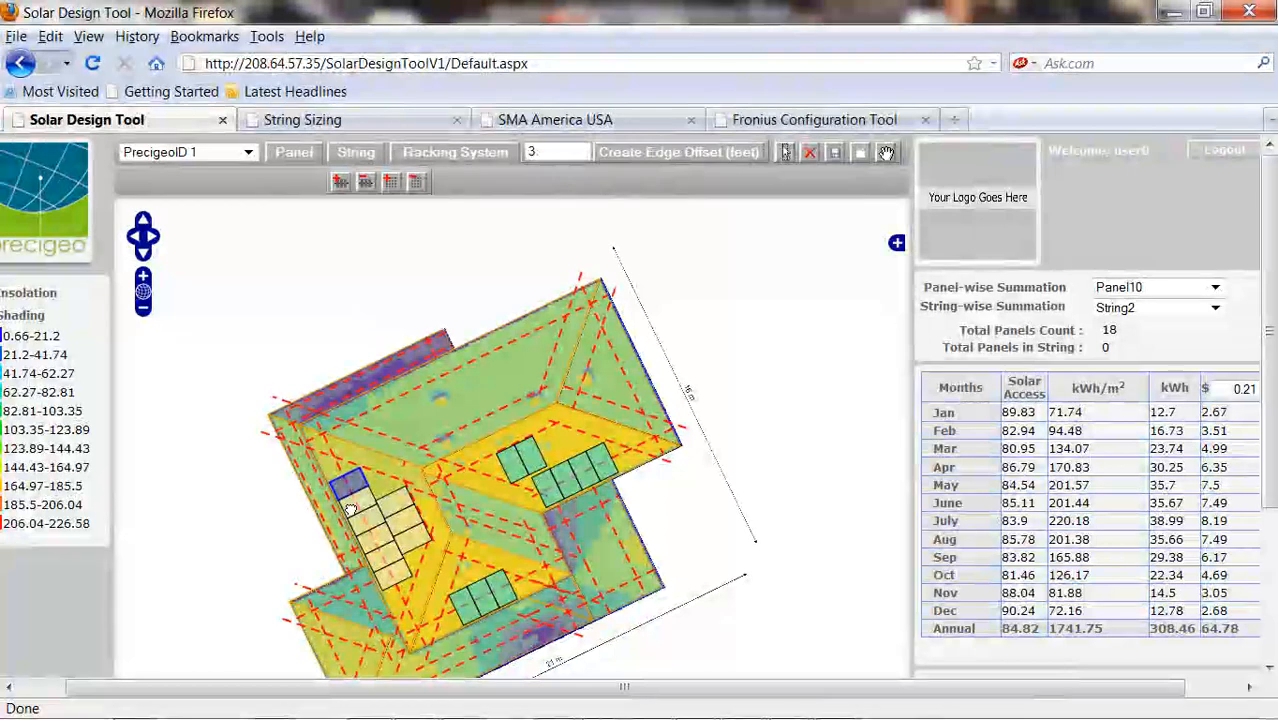
{"action": "left_click", "coordinate": [351, 508]}
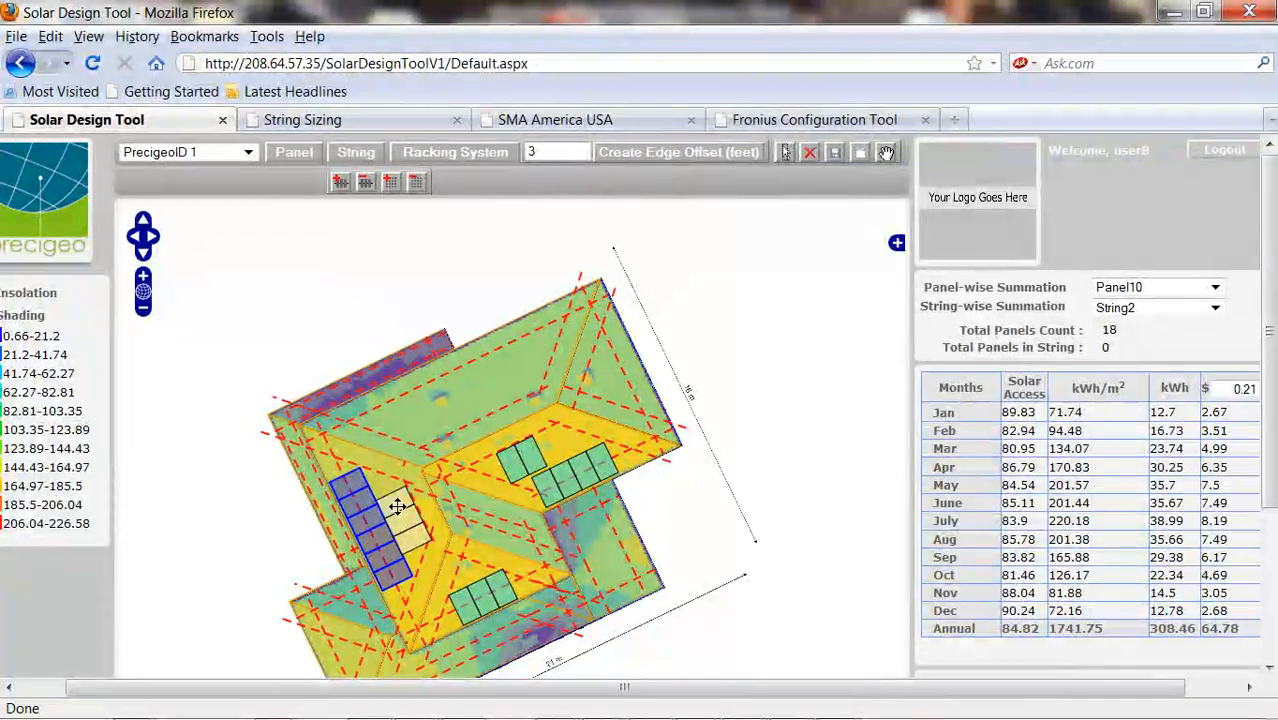
{"action": "left_click", "coordinate": [396, 505]}
{"action": "left_click", "coordinate": [403, 522]}
{"action": "left_click", "coordinate": [413, 537]}
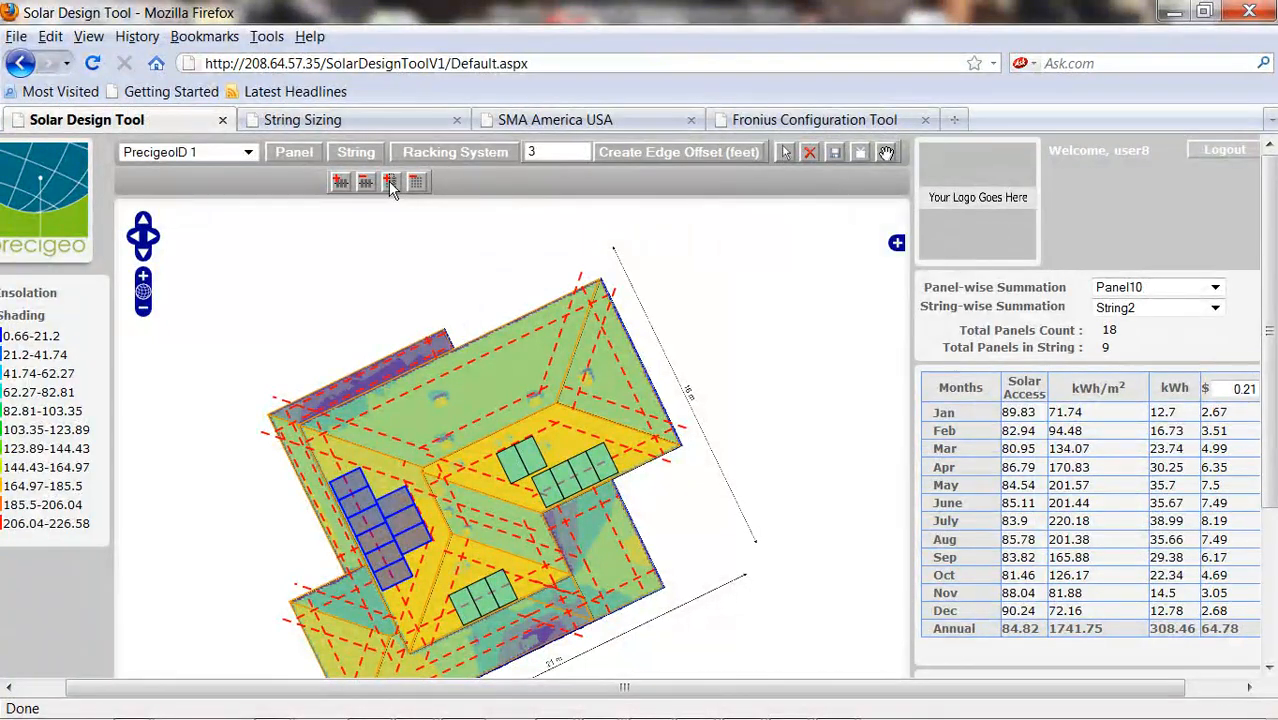
{"action": "left_click", "coordinate": [389, 181]}
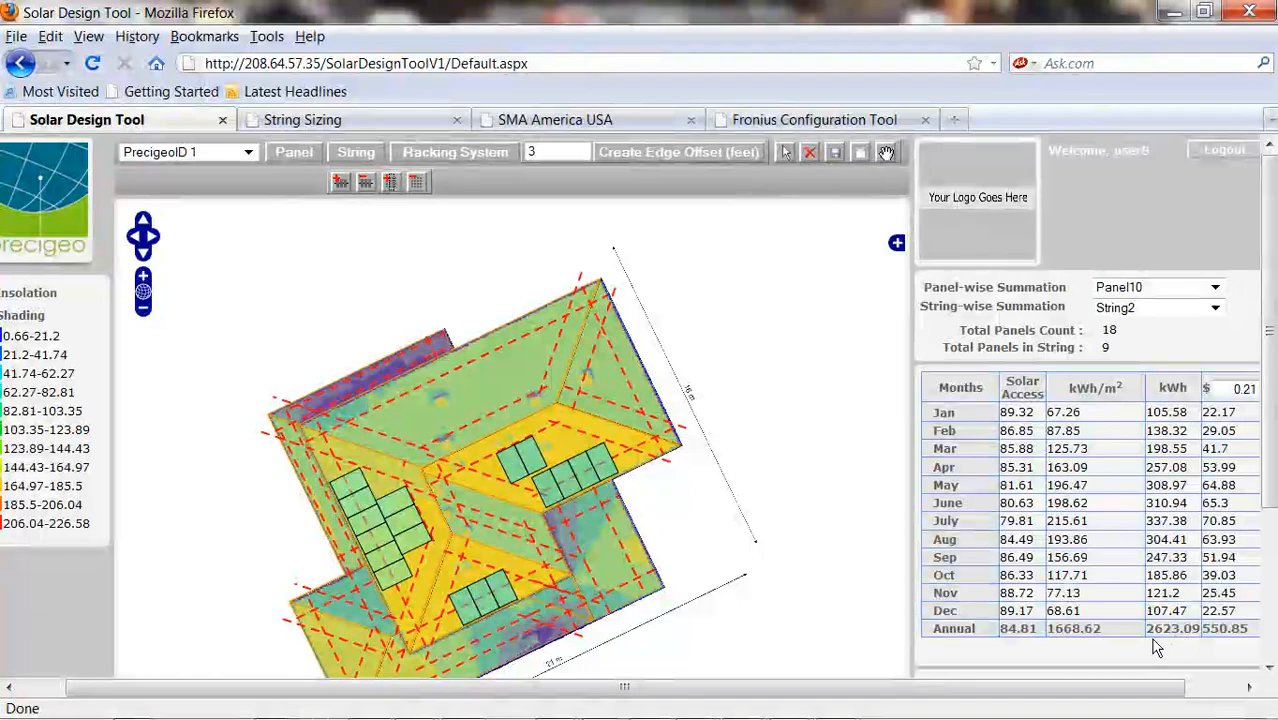
Compare the string-wise summation of String1 with that of String2, and show the panel-wise summation for All Panels.
{"action": "left_click", "coordinate": [1214, 308]}
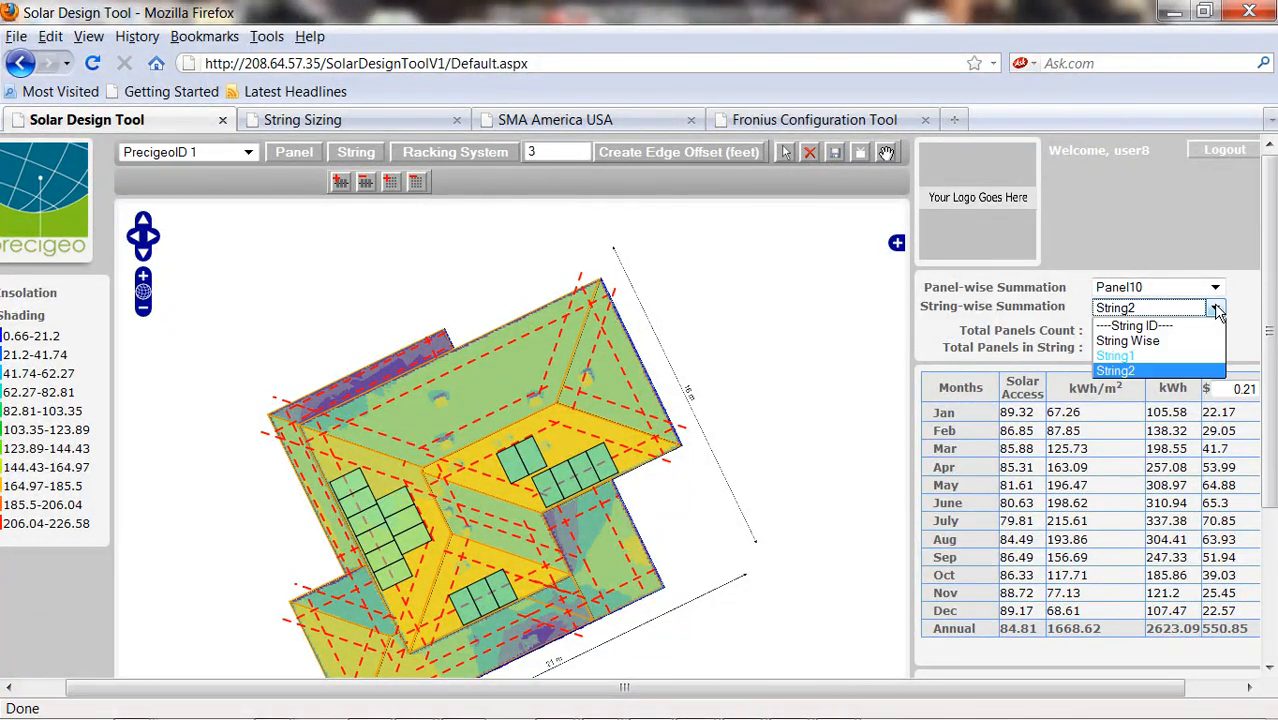
{"action": "left_click", "coordinate": [1125, 357]}
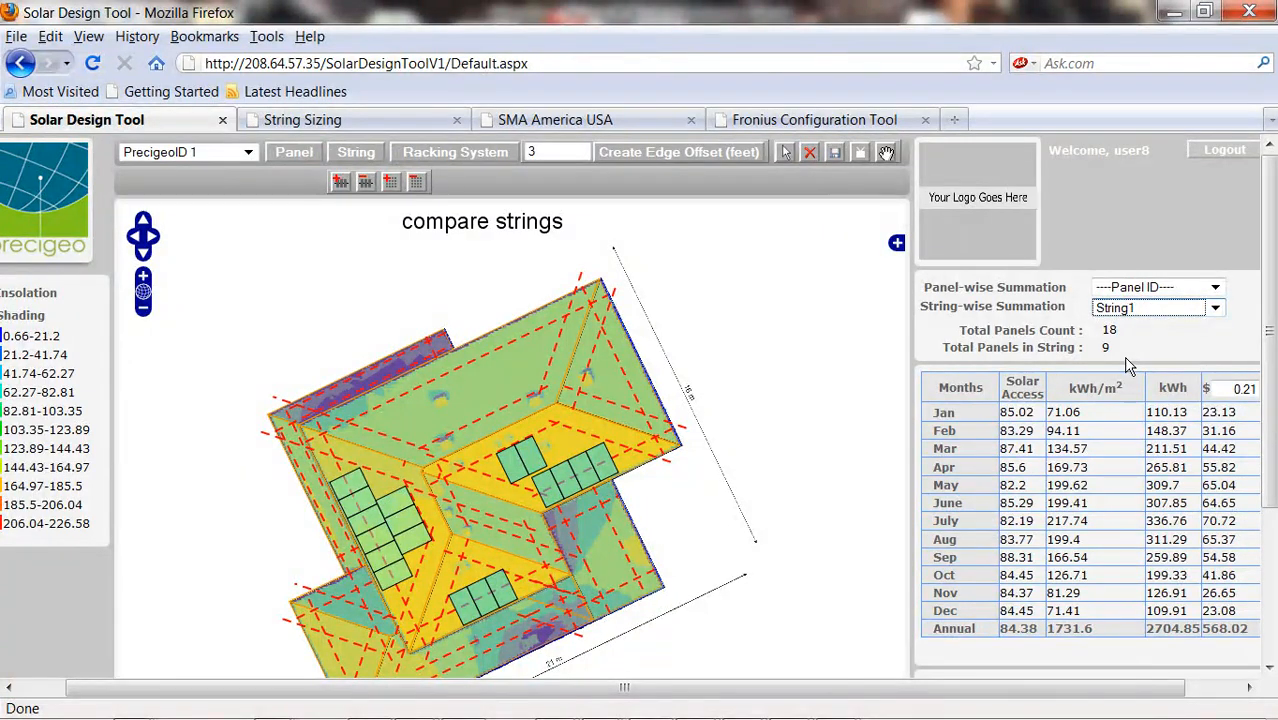
{"action": "left_click", "coordinate": [1216, 287]}
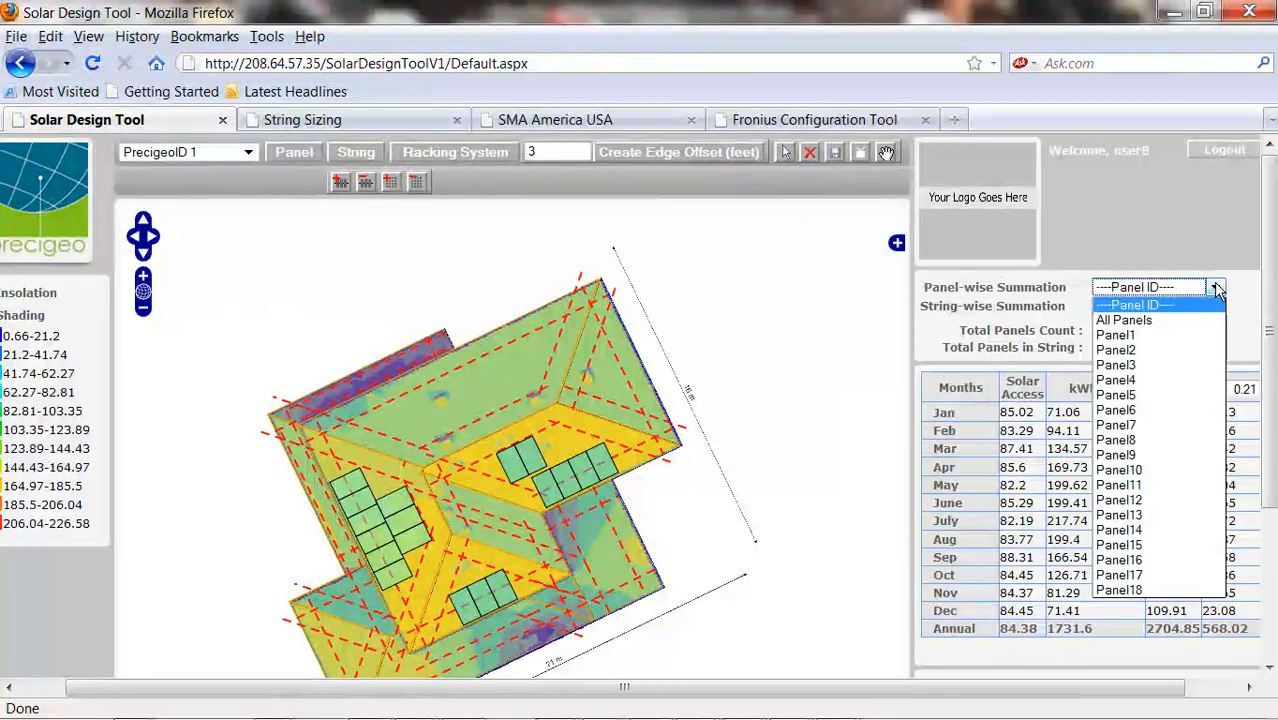
{"action": "left_click", "coordinate": [1137, 320]}
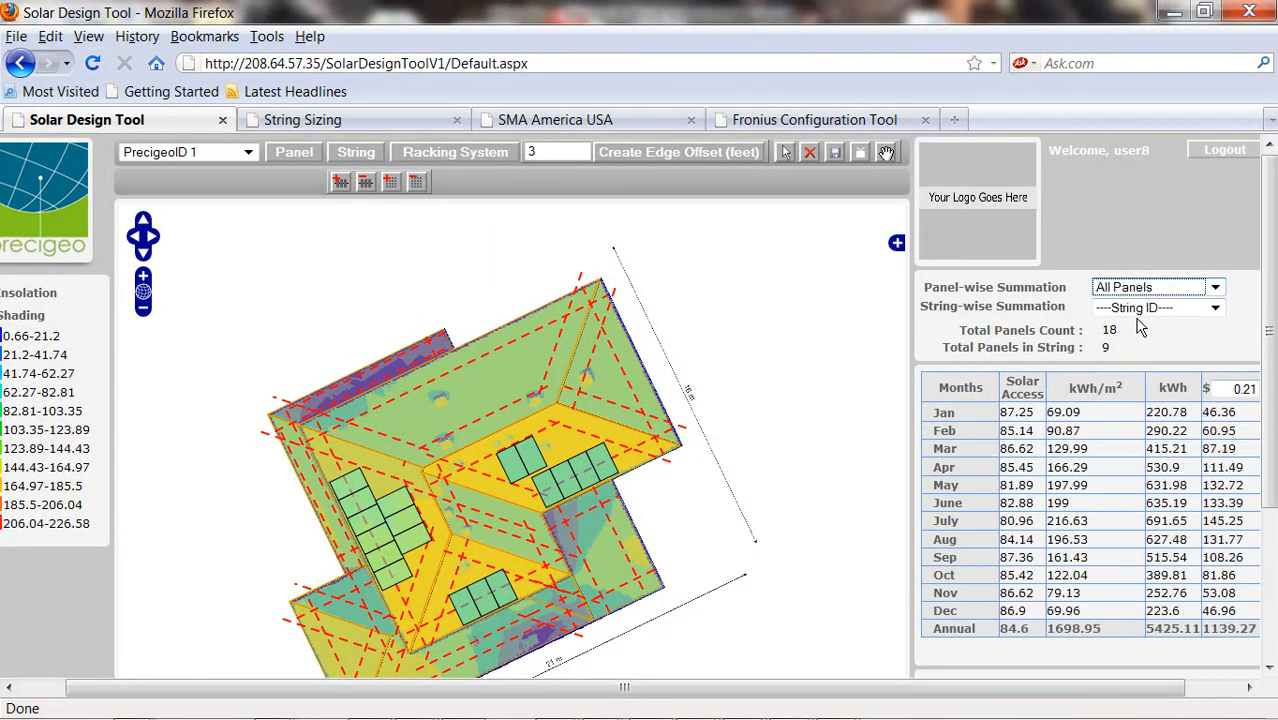
View the string-wise summations of String1 and String2 again, and compare them with the panel-wise summation for All Panels.
{"action": "left_click", "coordinate": [1216, 309]}
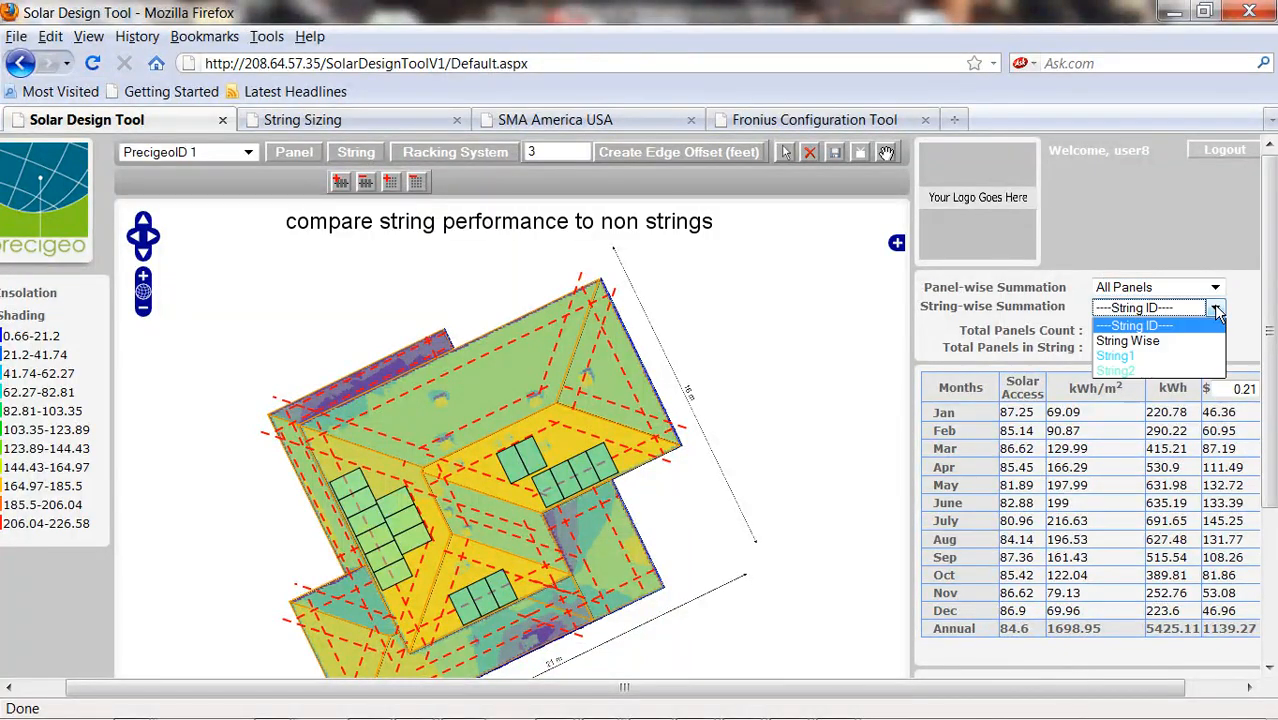
{"action": "left_click", "coordinate": [1121, 357]}
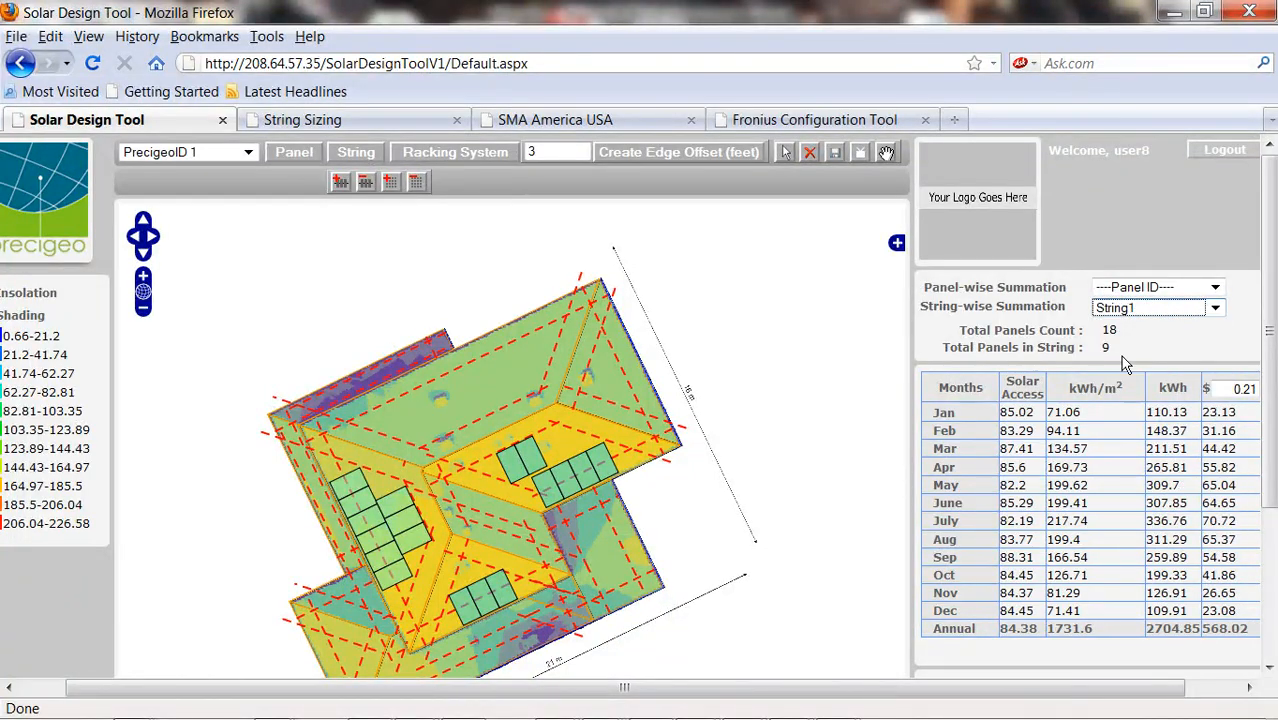
{"action": "left_click", "coordinate": [1130, 307]}
{"action": "left_click", "coordinate": [1134, 371]}
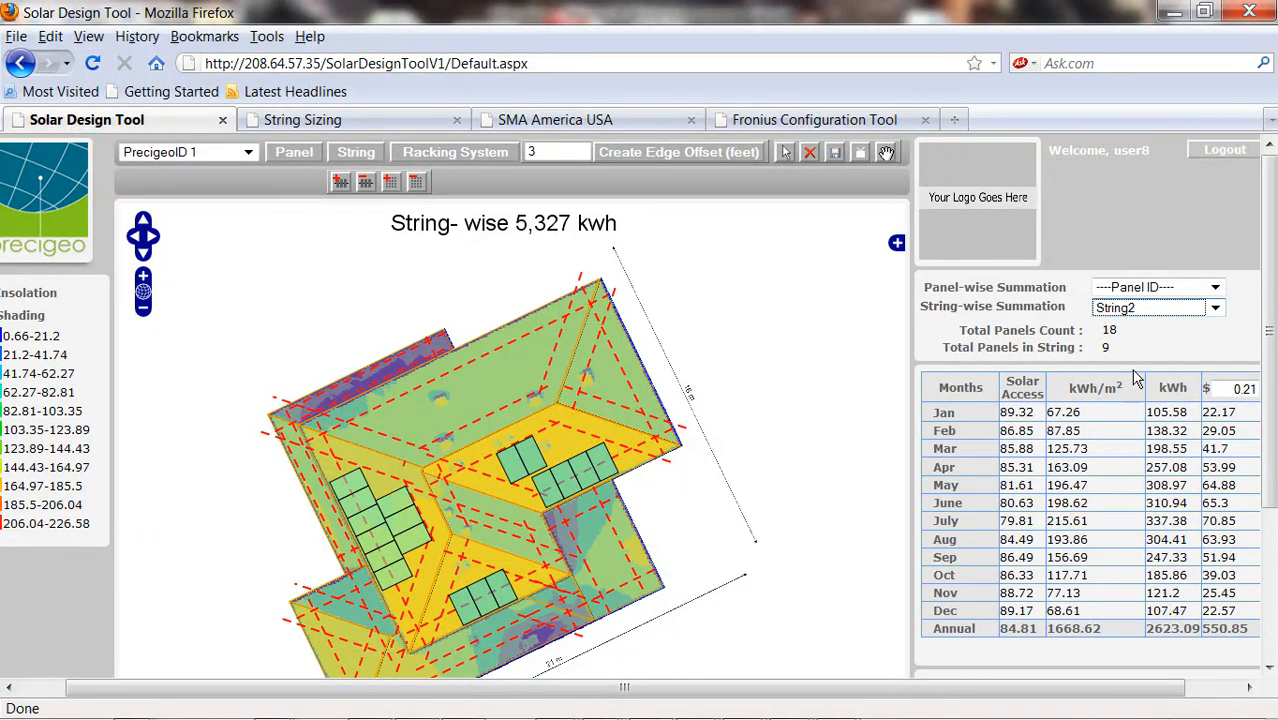
{"action": "left_click", "coordinate": [1216, 288]}
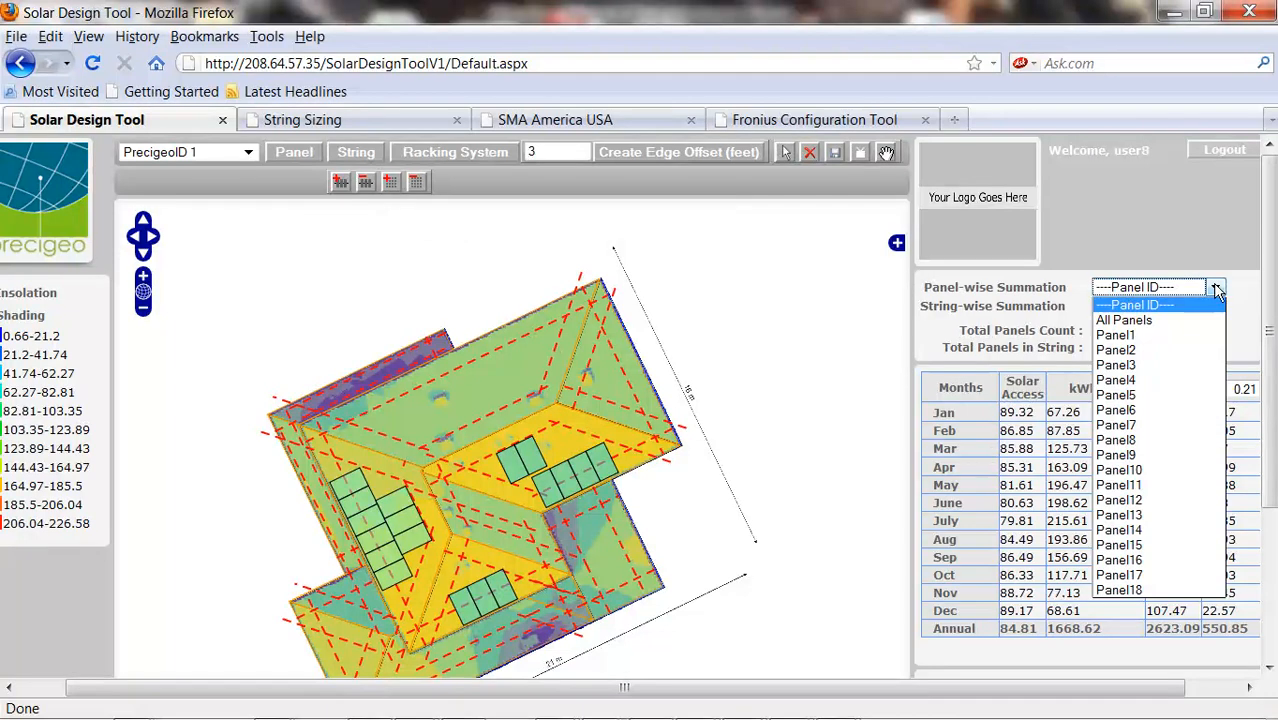
{"action": "left_click", "coordinate": [1130, 321]}
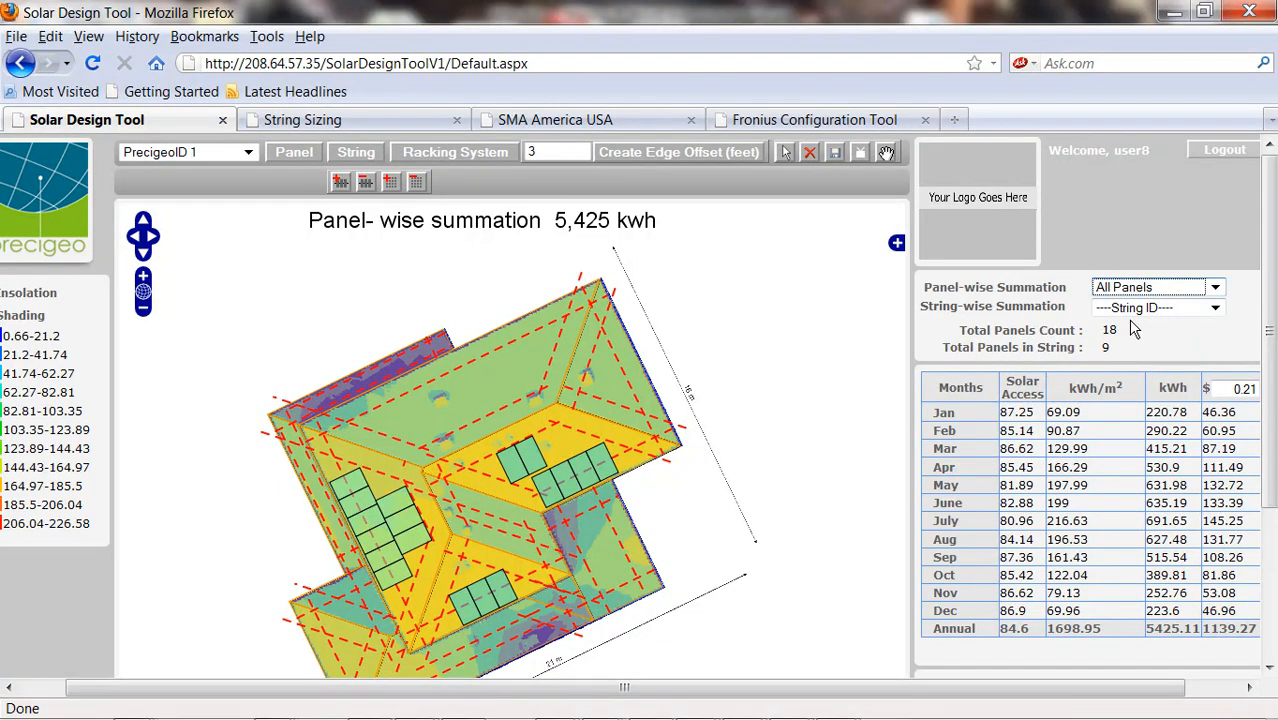
Show the map's layer list and turn on the OverHead Image overlay.
{"action": "left_click_drag", "start_coordinate": [1268, 313], "coordinate": [1272, 399]}
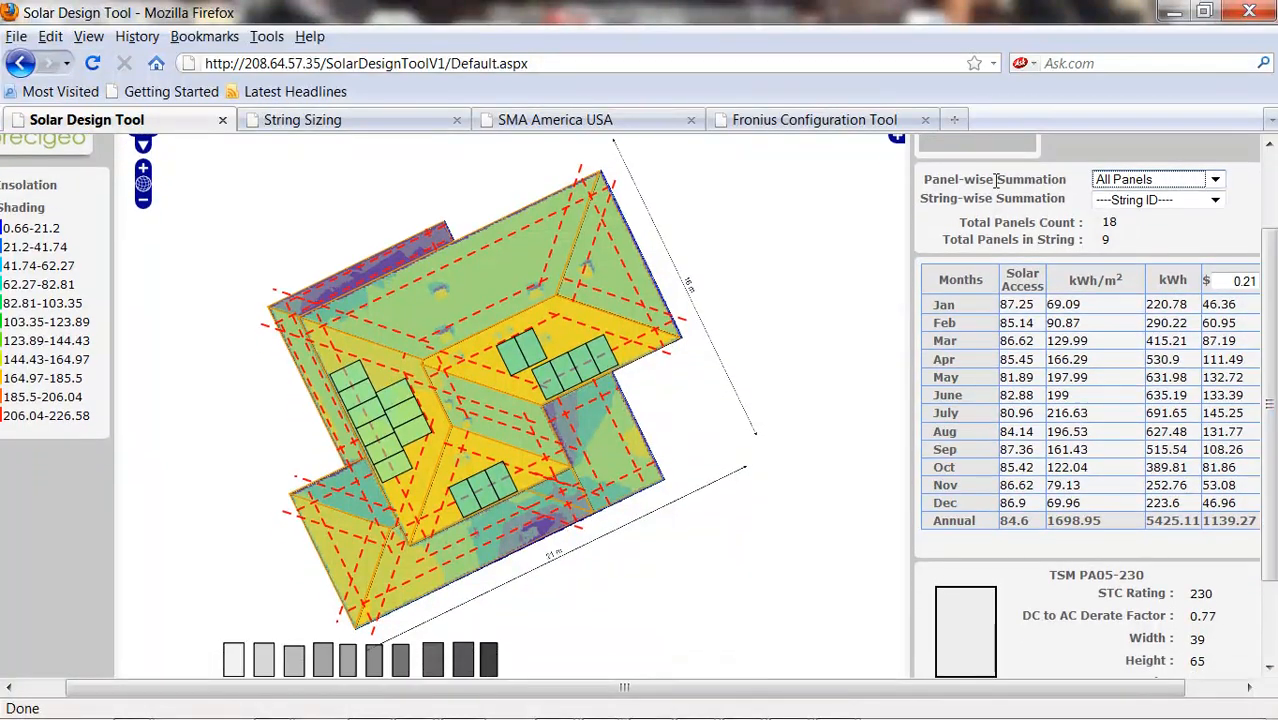
{"action": "left_click", "coordinate": [896, 137]}
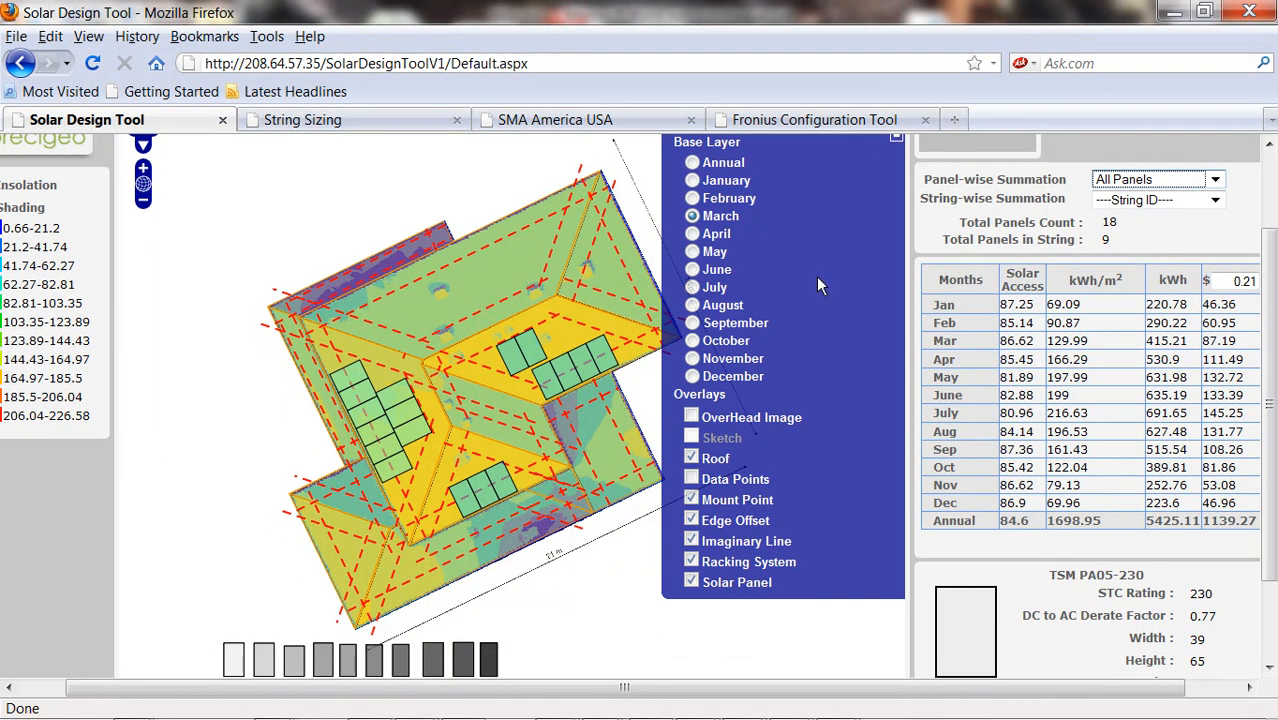
{"action": "left_click", "coordinate": [691, 417]}
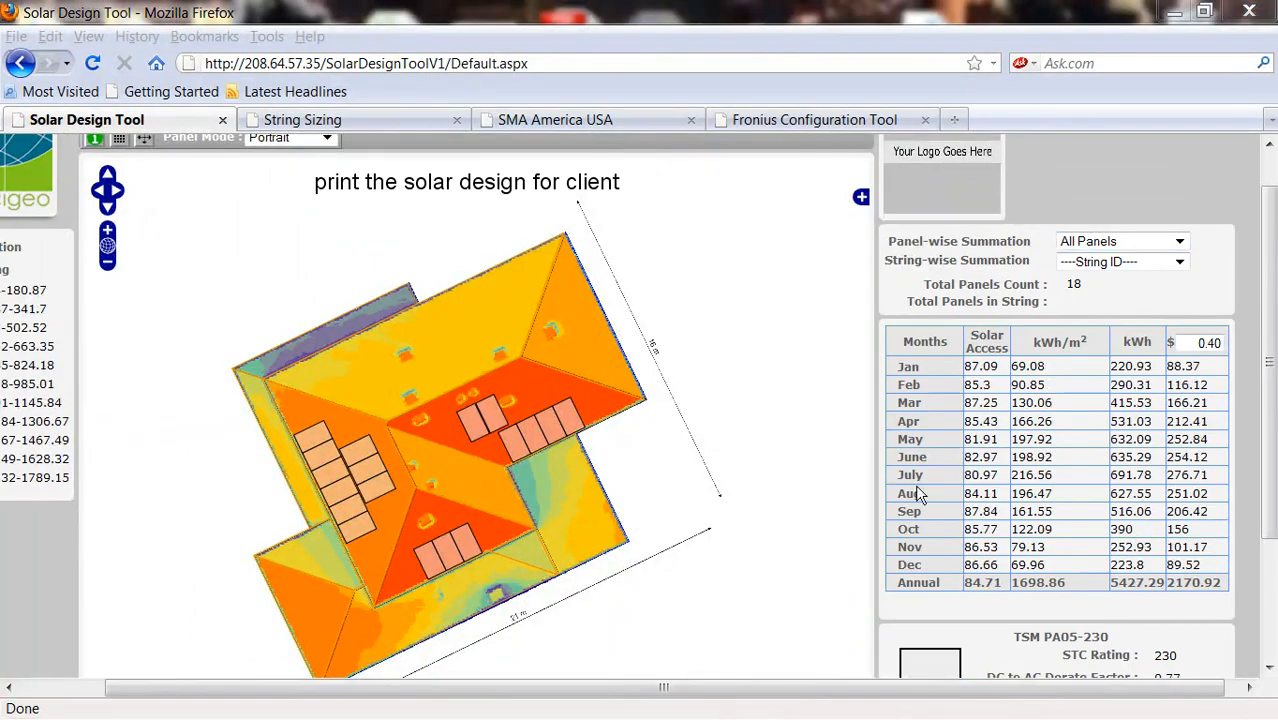
Preview the solar design page for printing and print one copy of all pages with CutePDF Writer.
{"action": "left_click", "coordinate": [15, 38]}
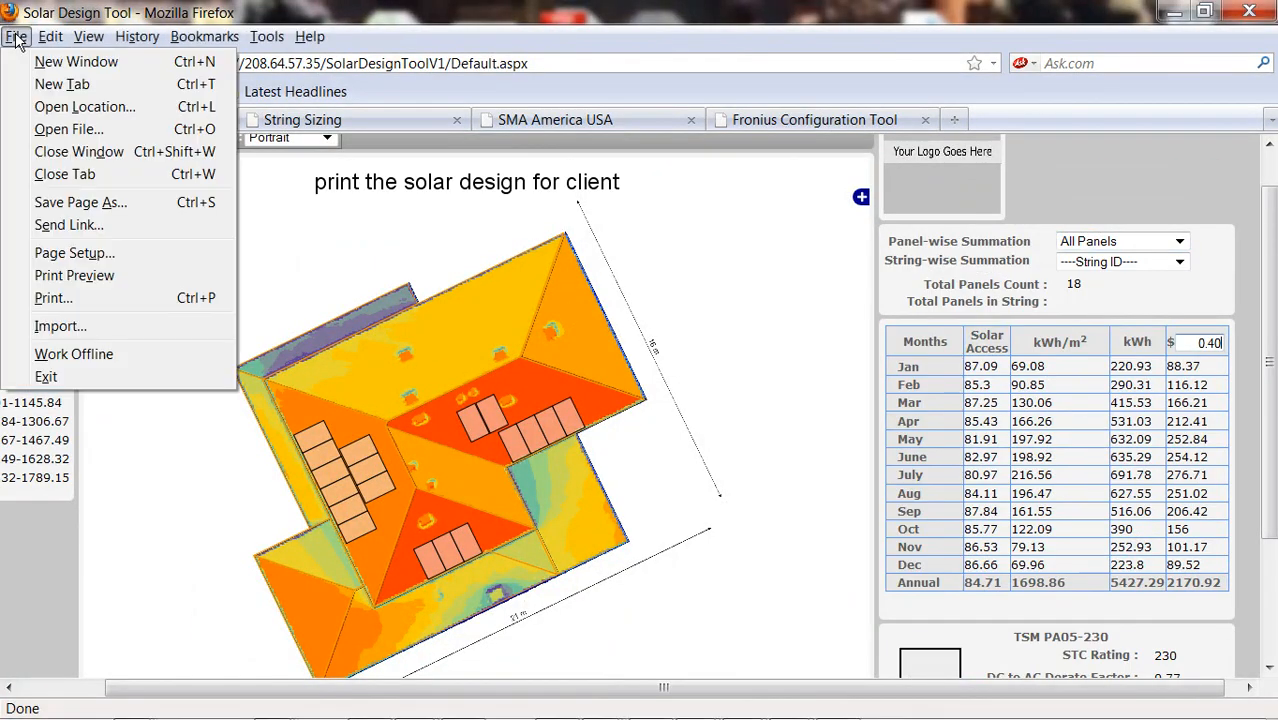
{"action": "left_click", "coordinate": [78, 276]}
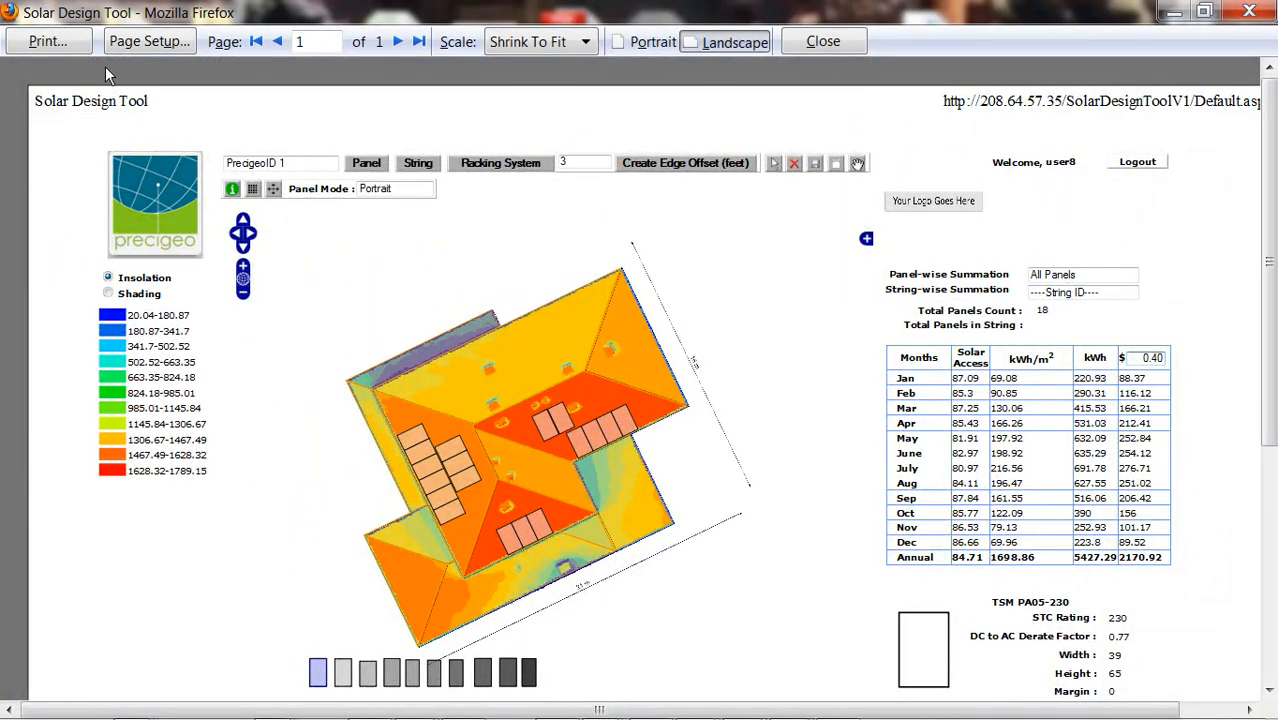
{"action": "left_click", "coordinate": [48, 42]}
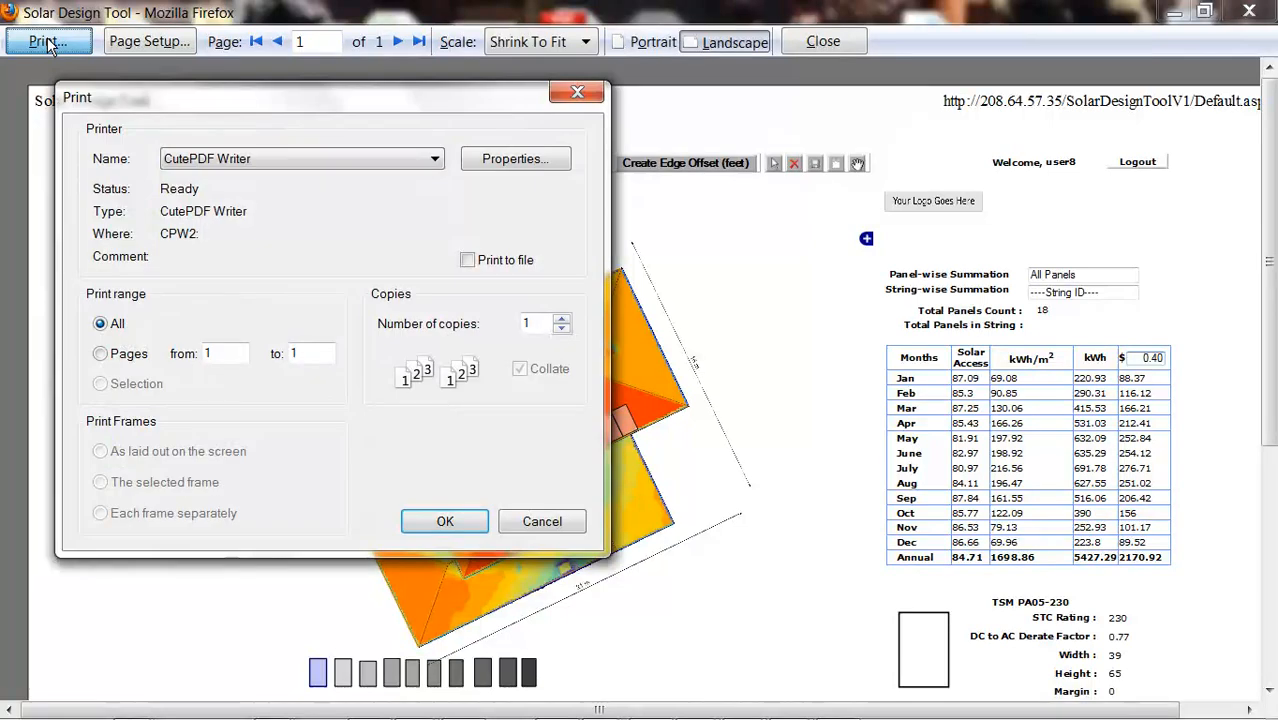
{"action": "left_click", "coordinate": [445, 521]}
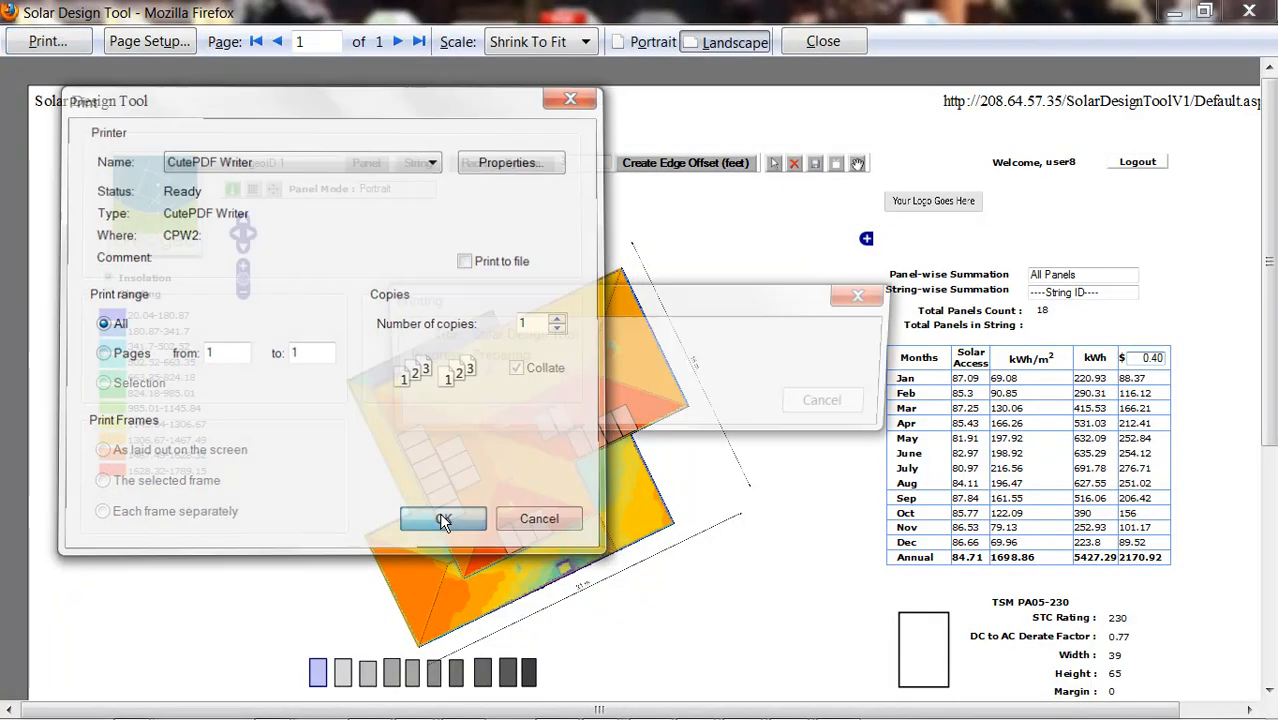